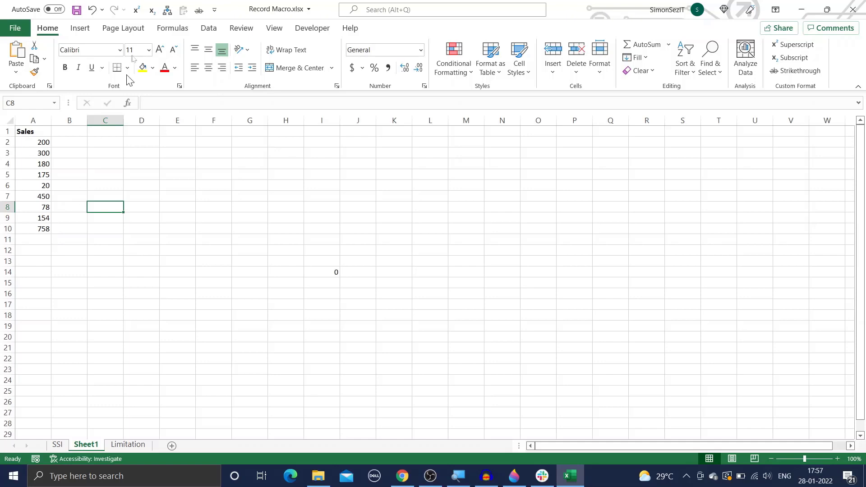
Check in the ribbon customization options that the Developer tab is enabled among the main tabs
left_click(305, 28)
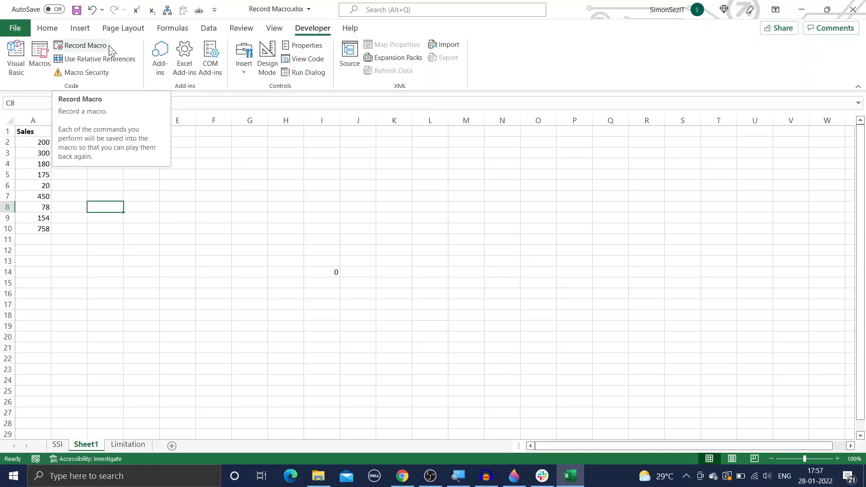
left_click(49, 29)
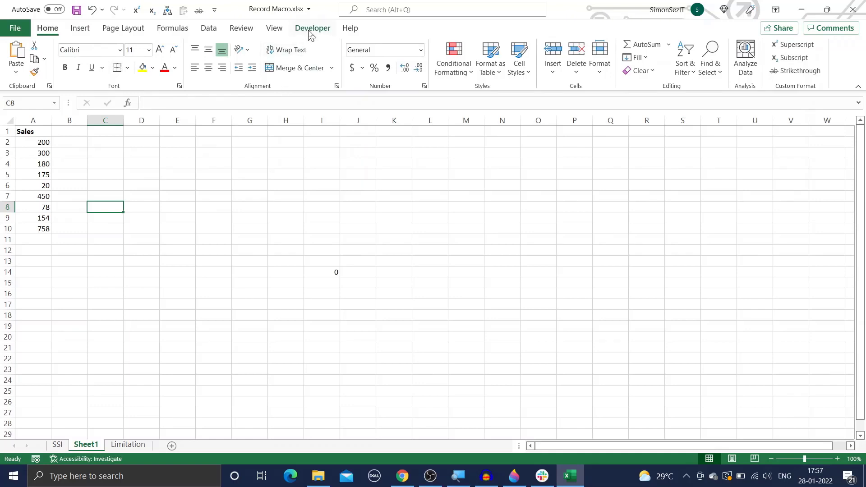
right_click(327, 53)
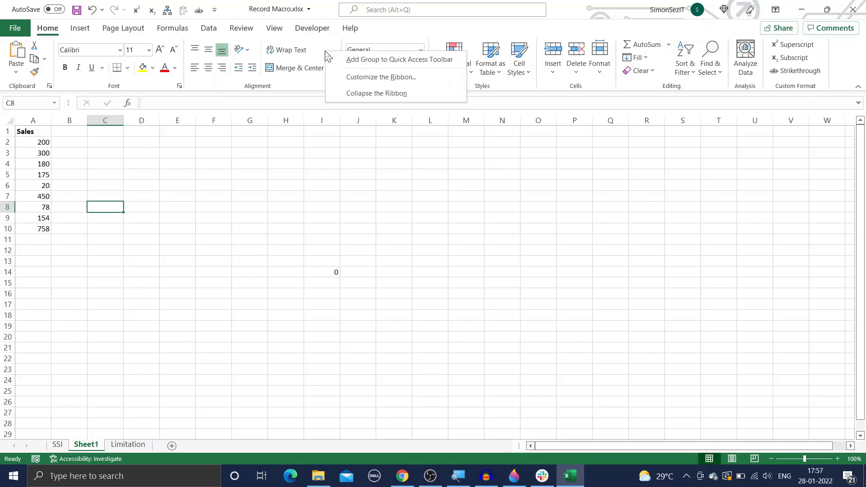
left_click(358, 79)
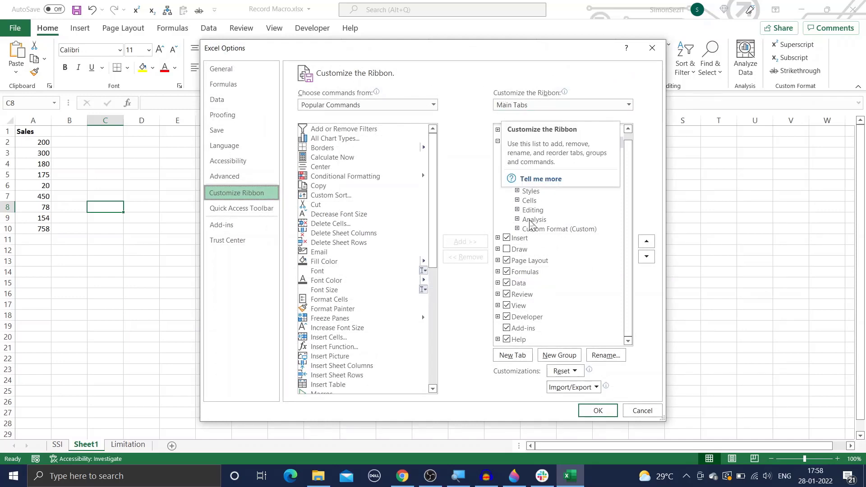
left_click(536, 317)
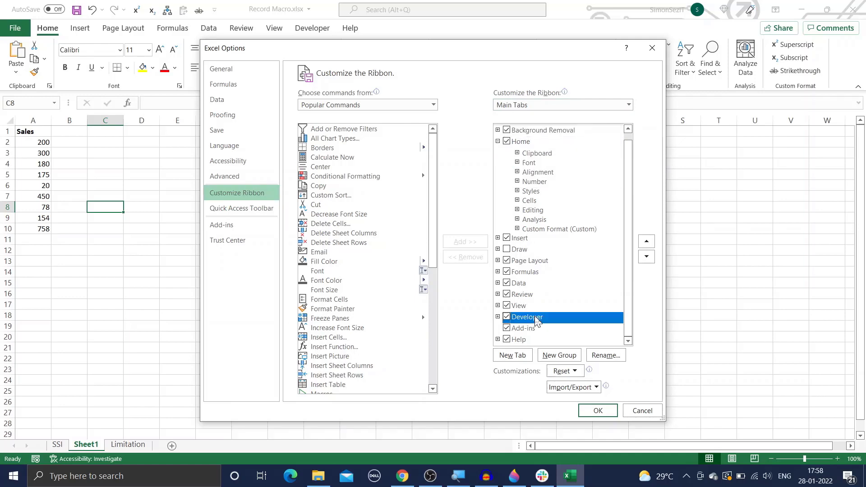
left_click(608, 416)
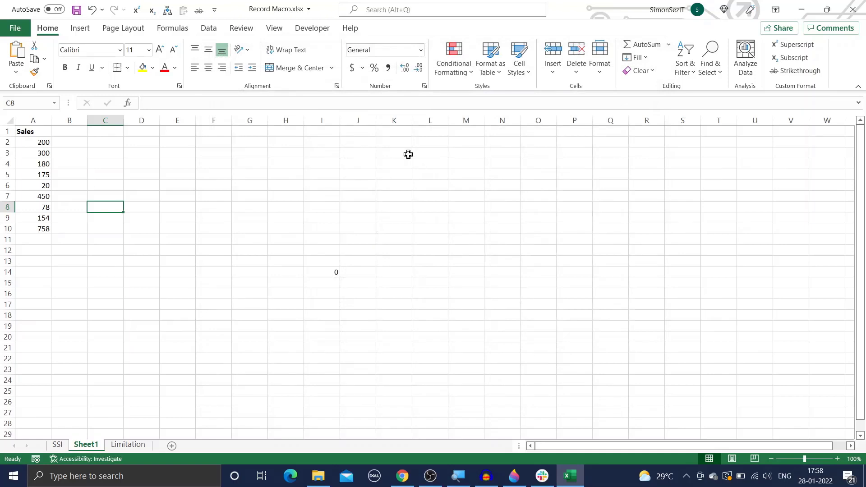
Start recording a macro named Macro_2 in This Workbook with the shortcut Ctrl+Shift+T and the description SUM
left_click(303, 29)
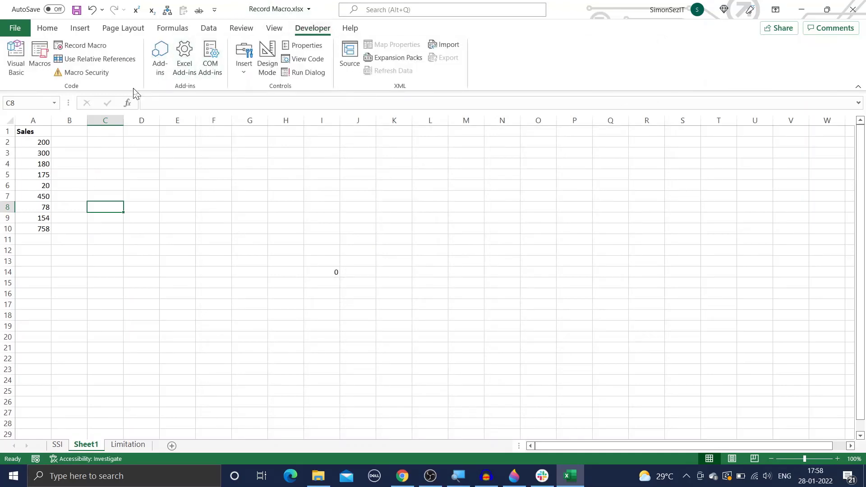
left_click(92, 49)
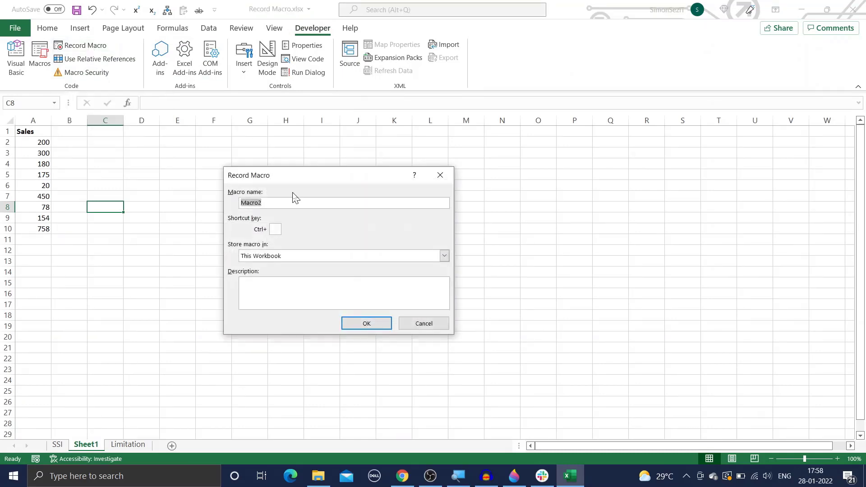
left_click(278, 202)
type("_")
left_click(277, 233)
type("T")
left_click(280, 297)
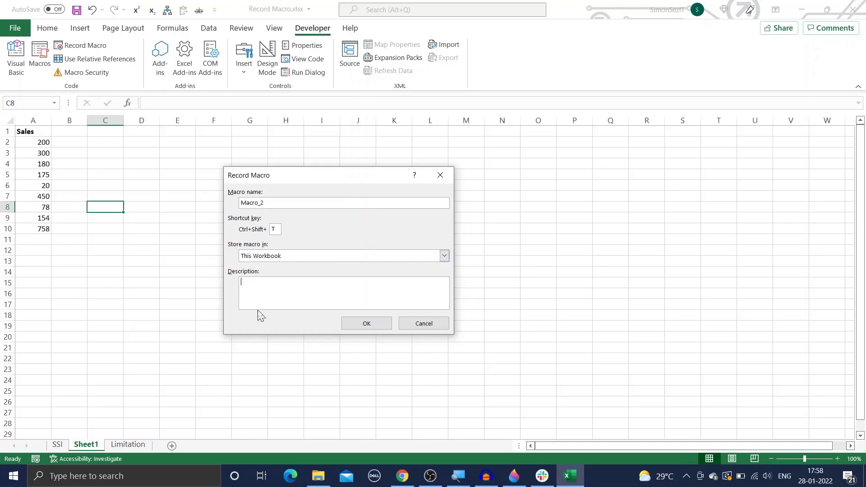
type("SUM")
left_click(347, 326)
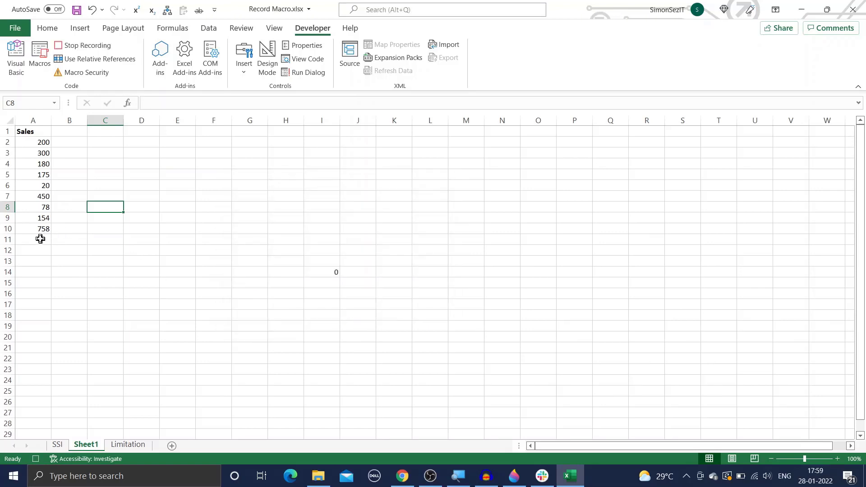
Enter the formula =SUM(A2:A10) in cell A11 and stop recording the macro
left_click(38, 240)
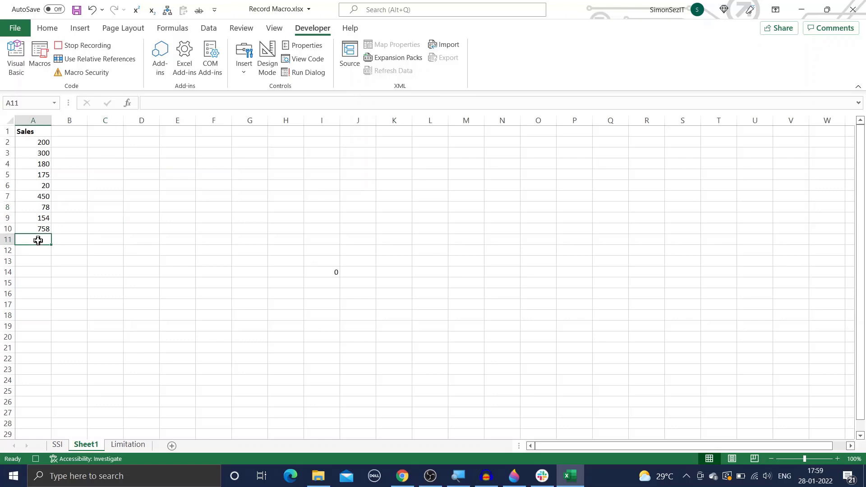
type("=")
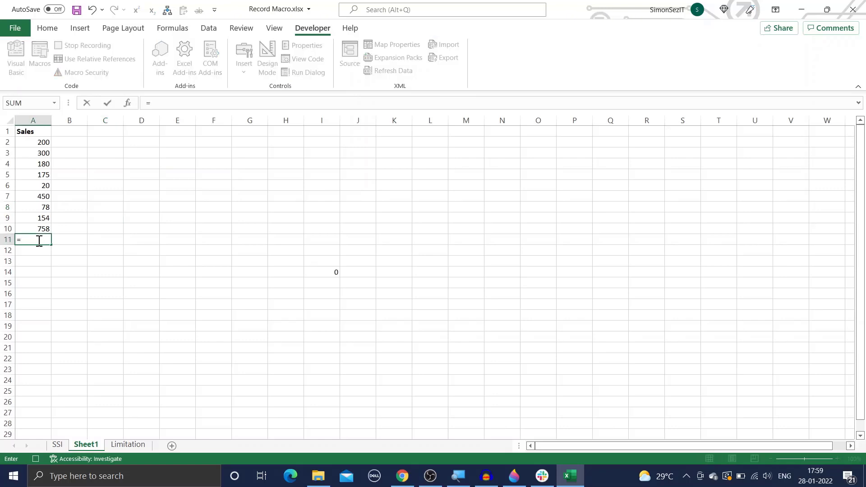
type("SUM(")
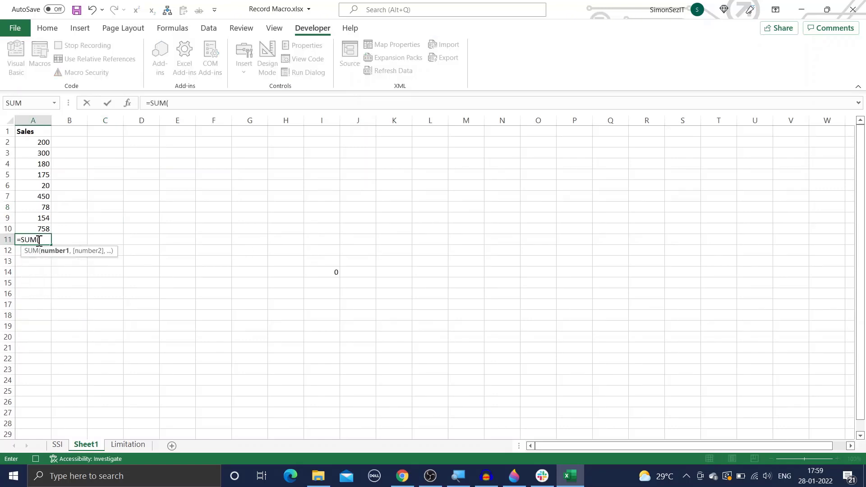
type("A2:A10")
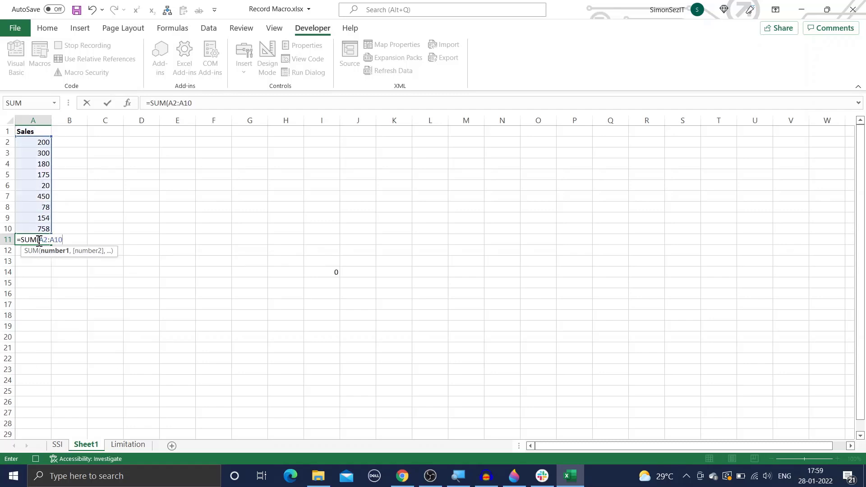
type(")")
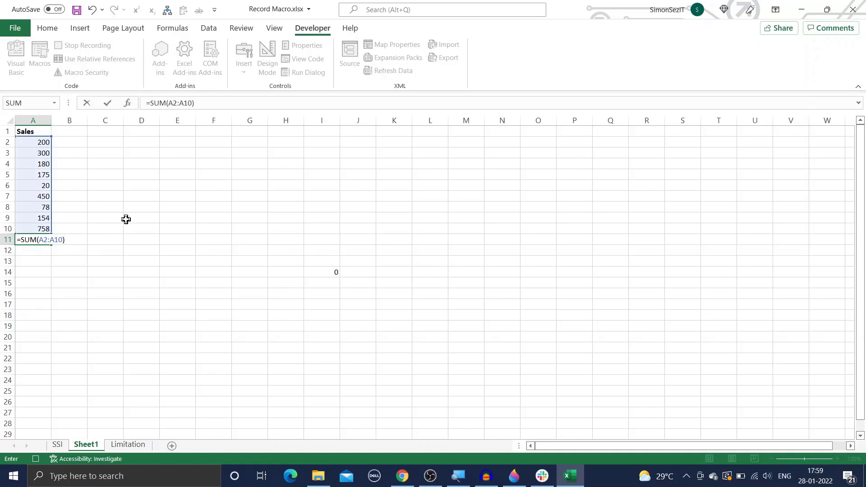
key("Return")
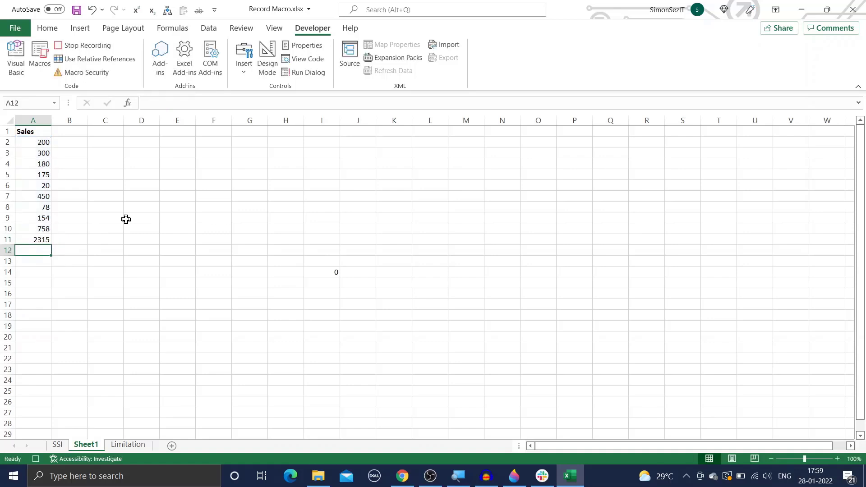
left_click(89, 48)
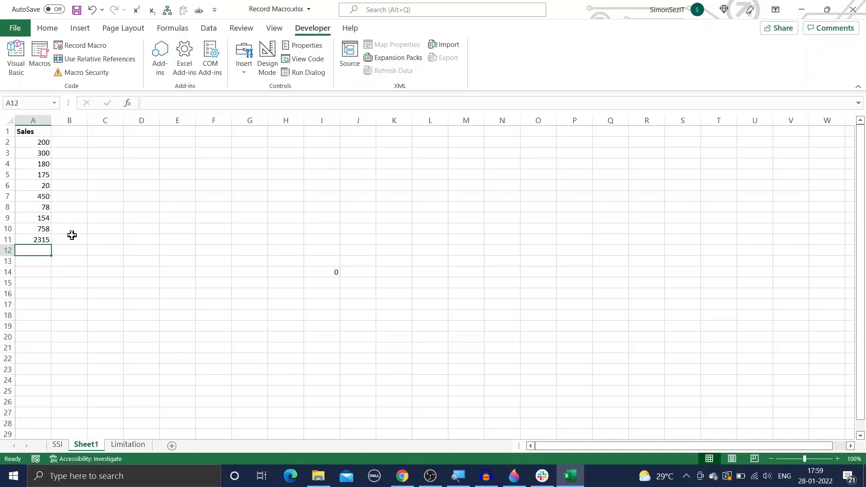
Clear the total in cell A11, run Macro_2 with another cell selected, and check the formula in A11
left_click(43, 240)
key("Delete")
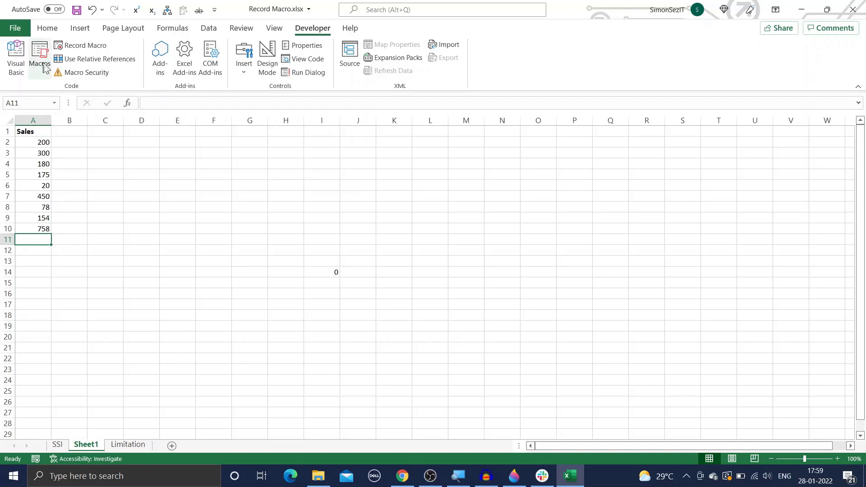
left_click(83, 165)
left_click(40, 58)
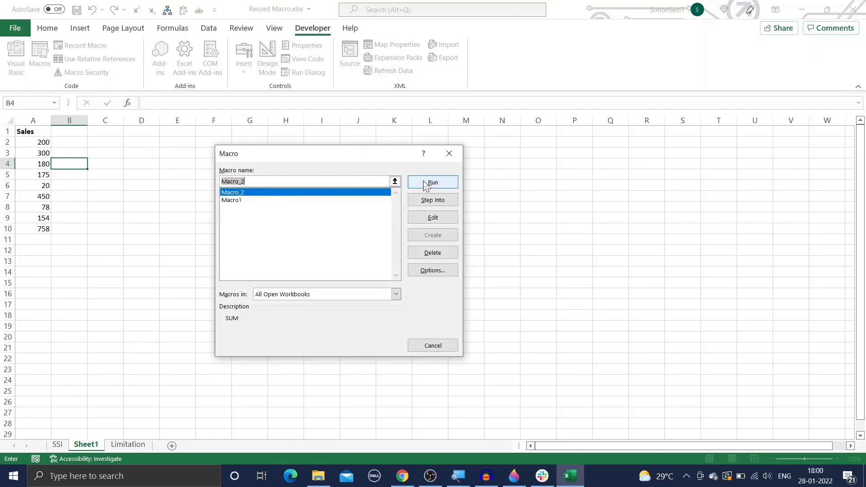
left_click(443, 182)
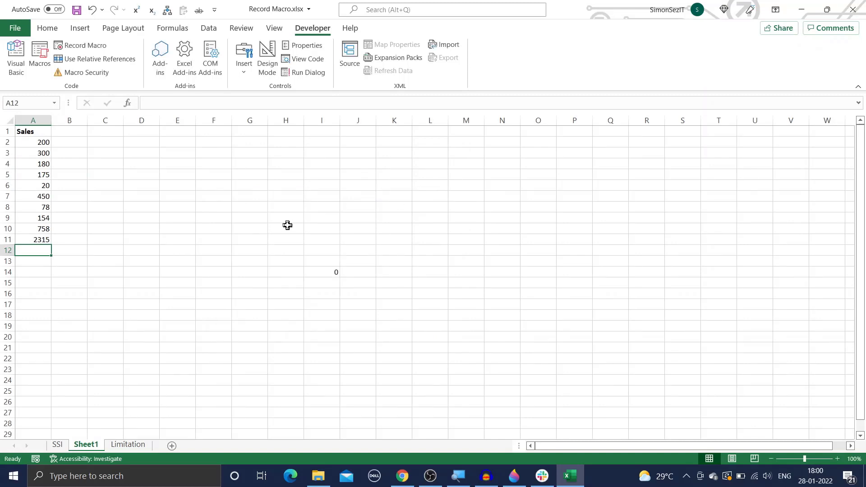
left_click(36, 240)
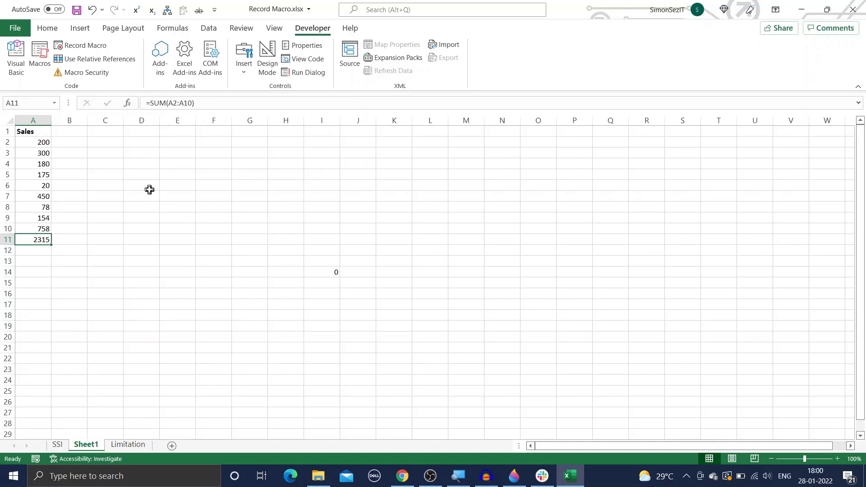
Open the Visual Basic editor and examine the recorded code of Macro1 and Macro_2 in Module1
key("alt")
key("alt+F11")
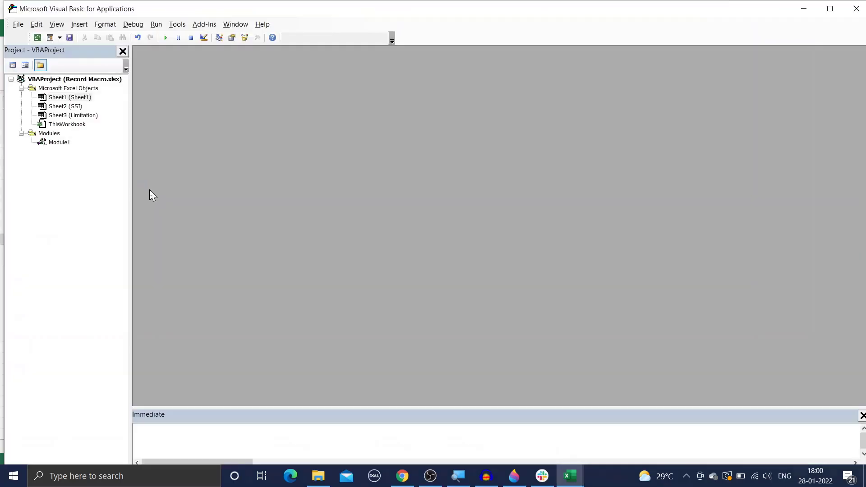
left_click(56, 146)
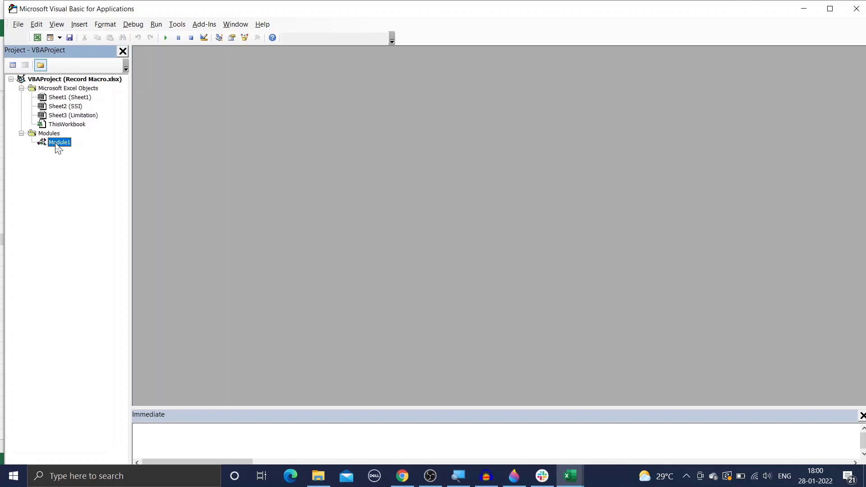
double_click(56, 143)
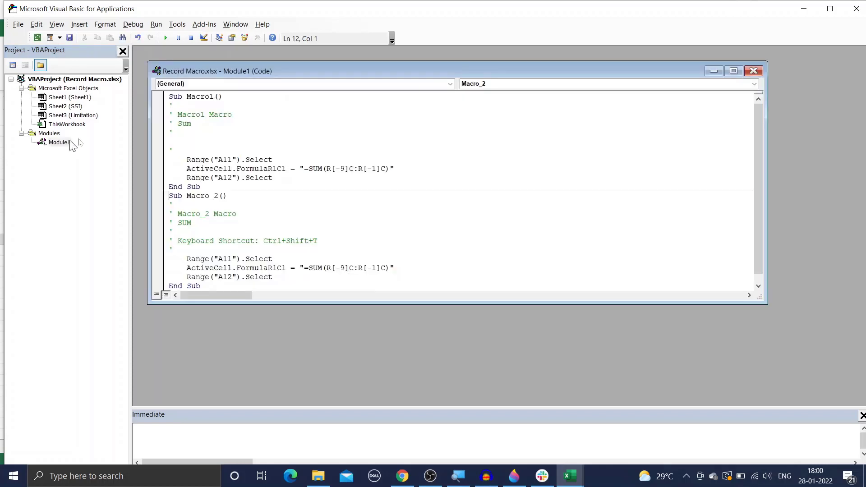
left_click(189, 179)
scroll(198, 211, "down", 1)
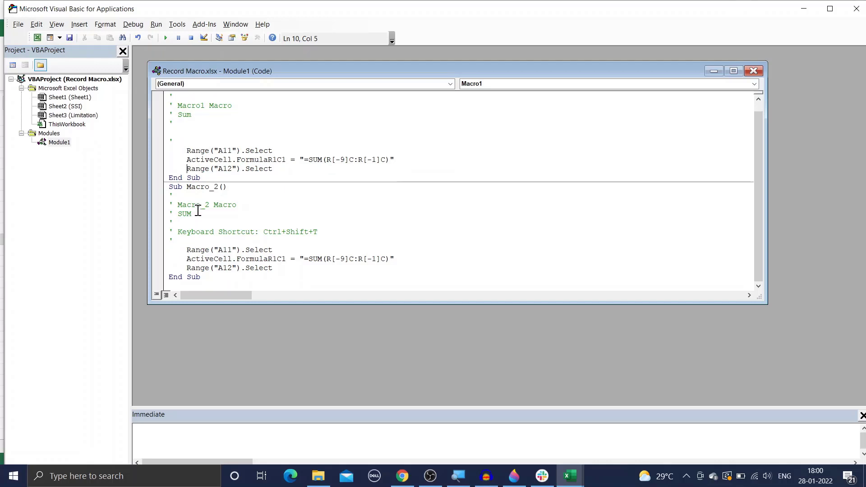
left_click(241, 232)
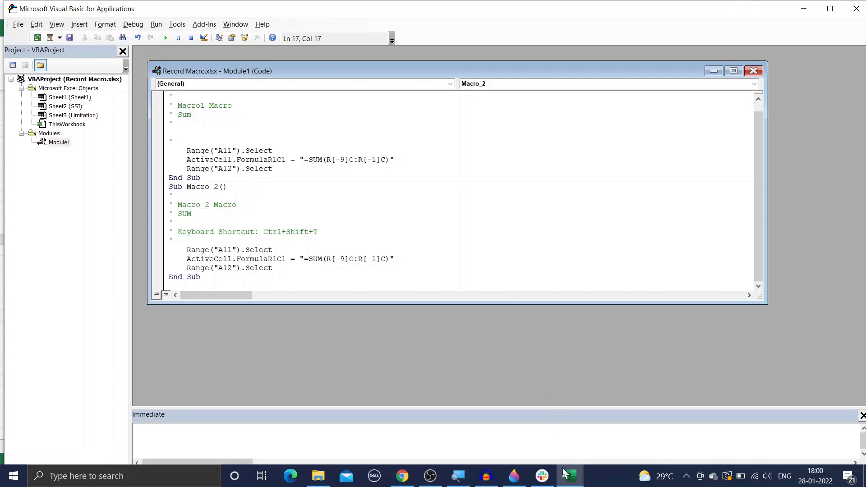
Return to the Record Macro.xlsx workbook and review the first two entries on the Limitation sheet
mouse_move(568, 481)
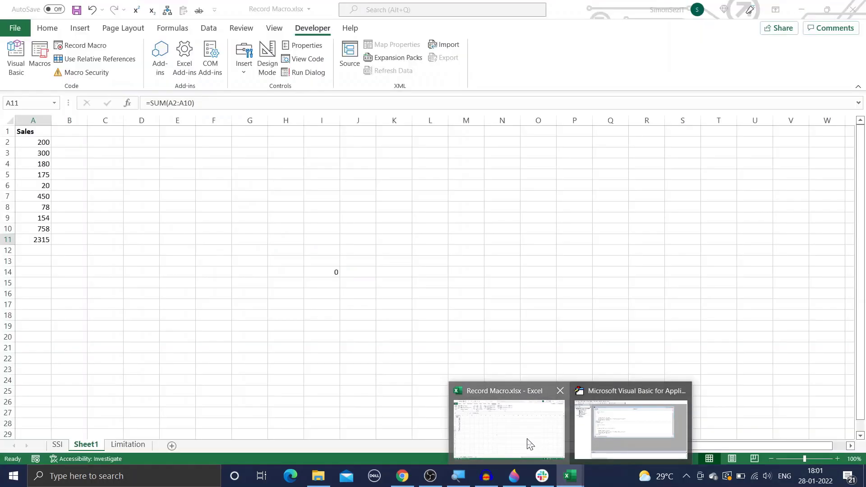
left_click(531, 444)
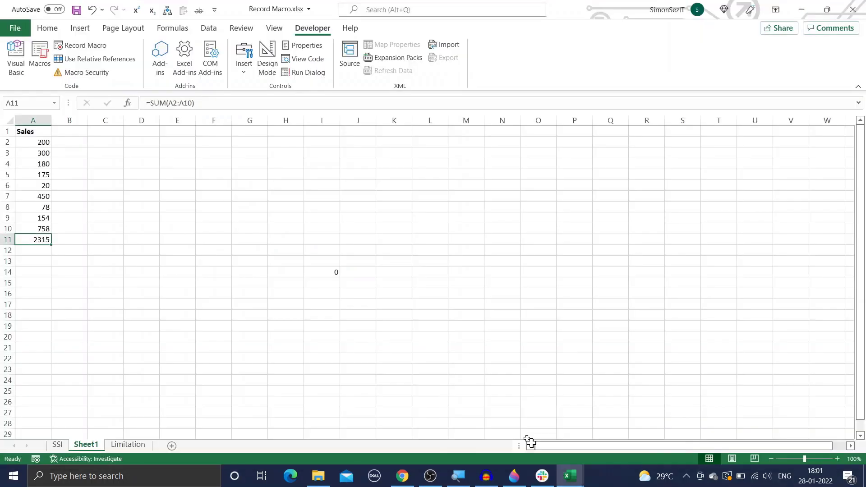
left_click(139, 447)
left_click(211, 296)
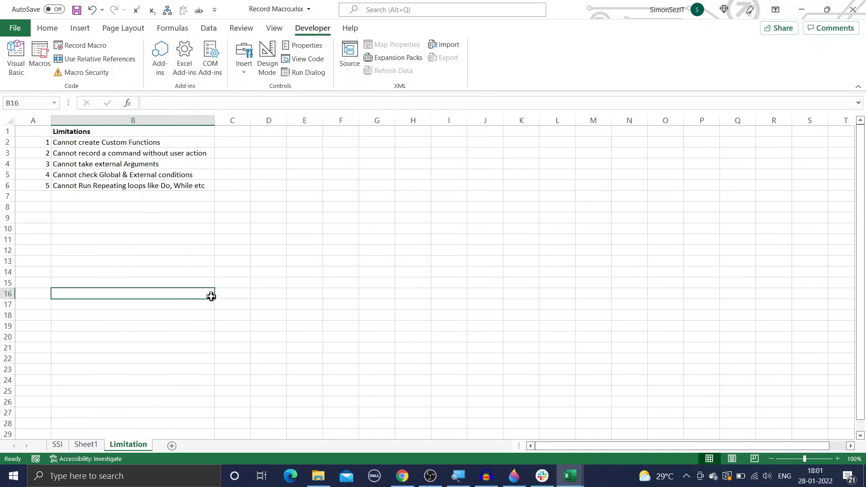
left_click(160, 143)
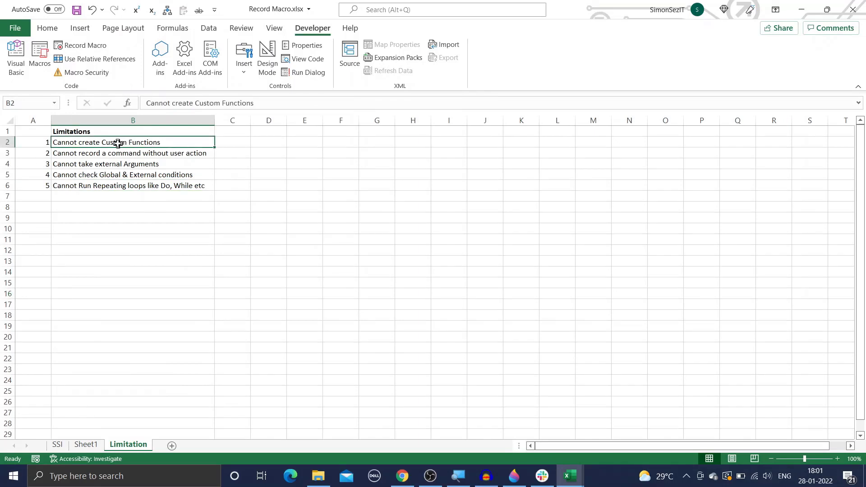
left_click(207, 153)
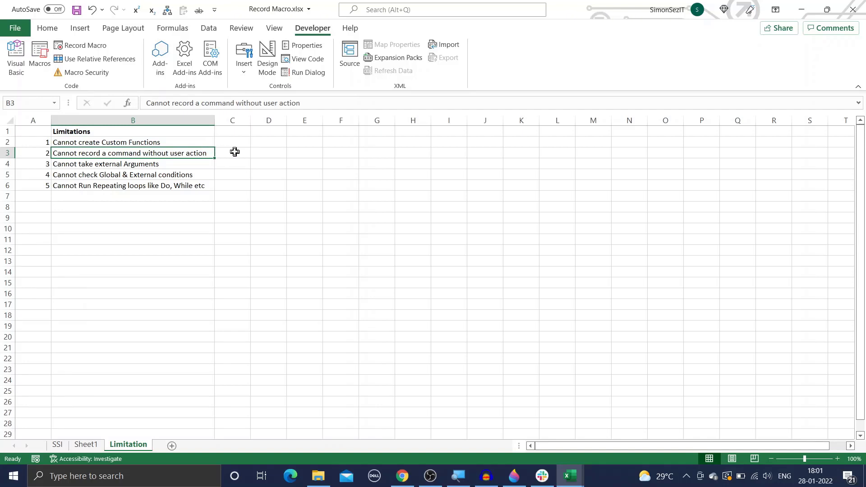
Clear the sales total from cell A11 on Sheet1
left_click(87, 446)
key("Delete")
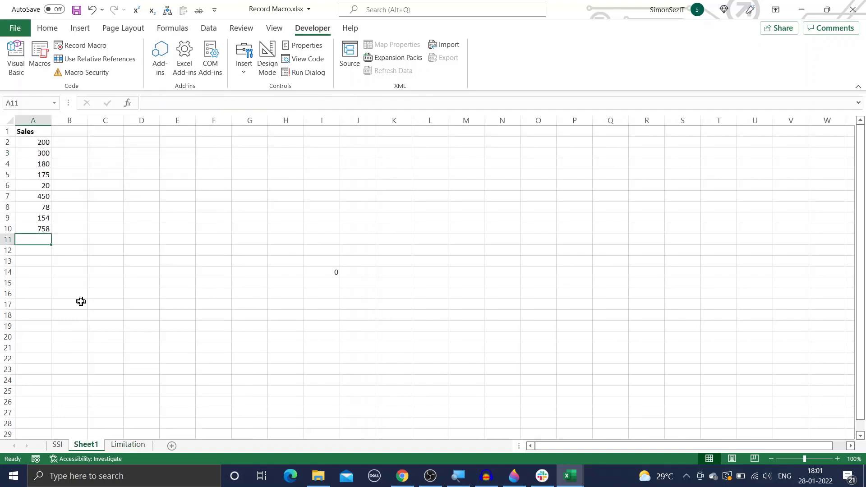
Go back to the Limitation sheet and review the entries on external arguments and on global and external conditions
left_click(128, 445)
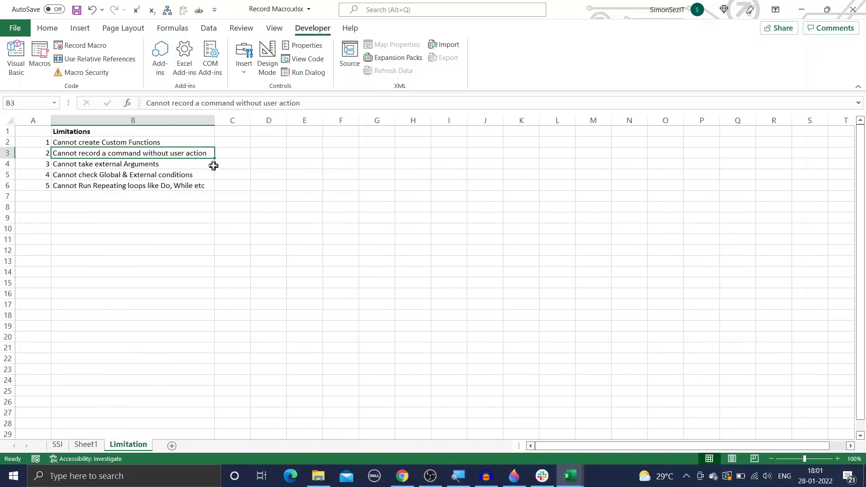
left_click(190, 166)
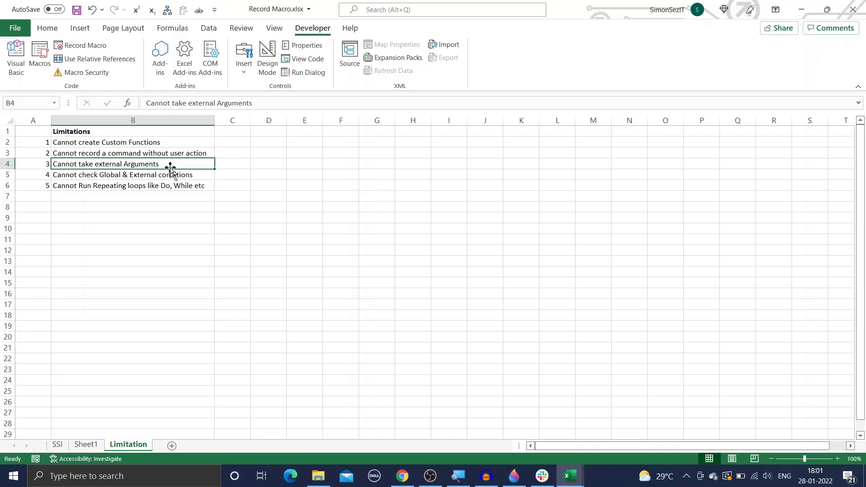
left_click(198, 176)
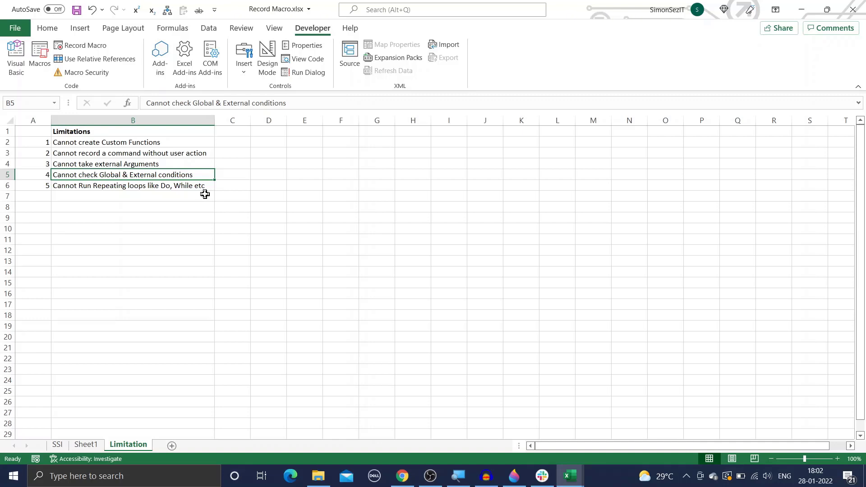
Review the Limitation sheet's last entry on repeating loops and return to the SSI title sheet
left_click(183, 187)
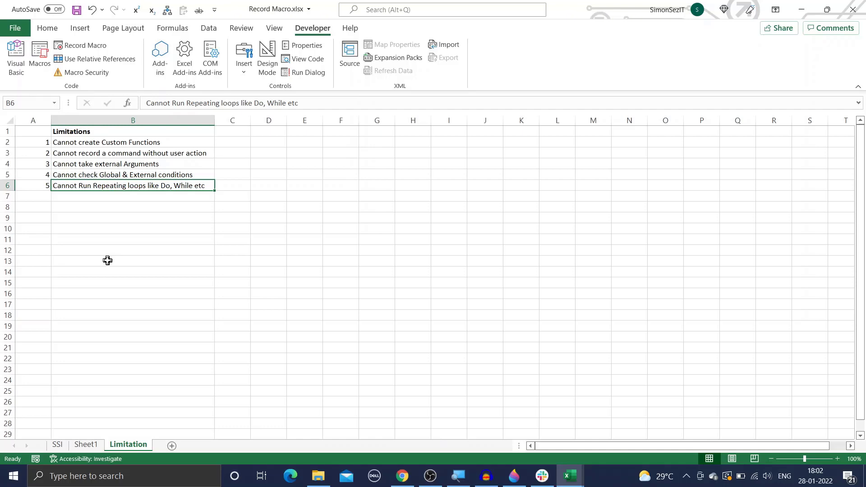
left_click(57, 445)
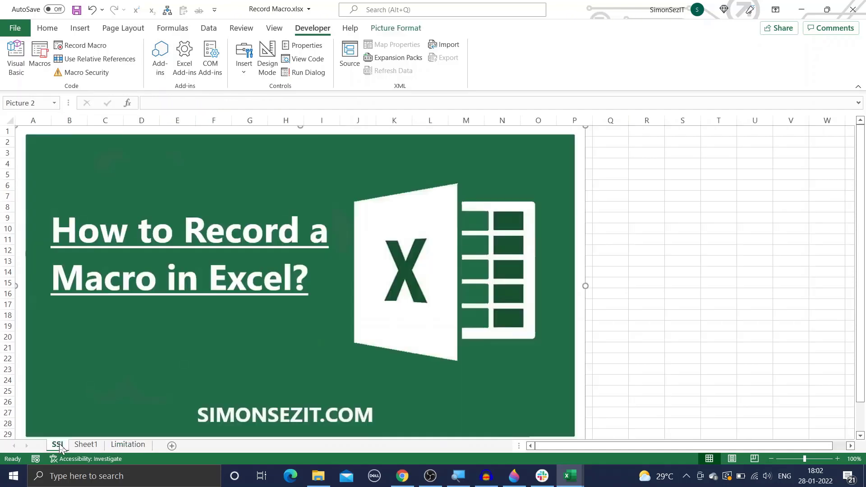
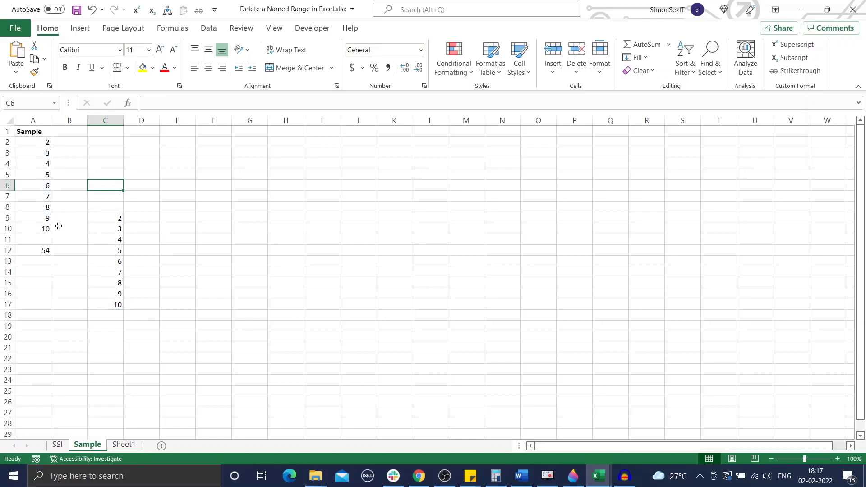
Examine the SUM formula in cell A12 of the Sample sheet and the named range it refers to
left_click(35, 253)
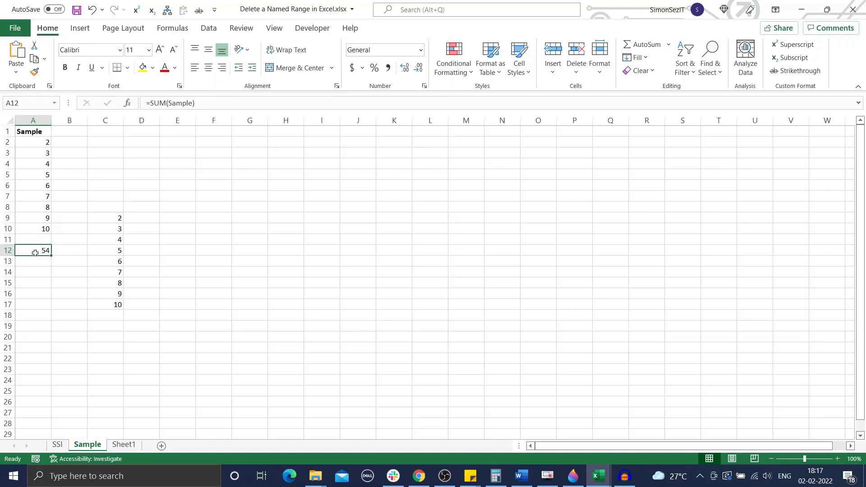
double_click(35, 253)
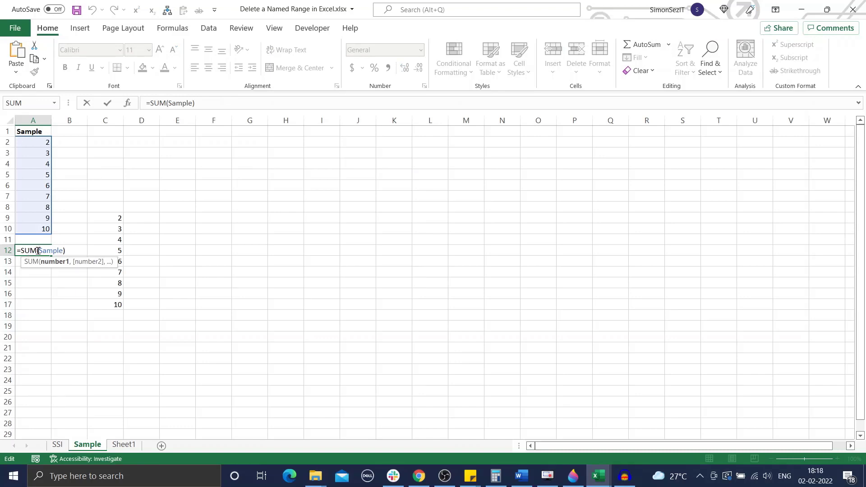
key("Return")
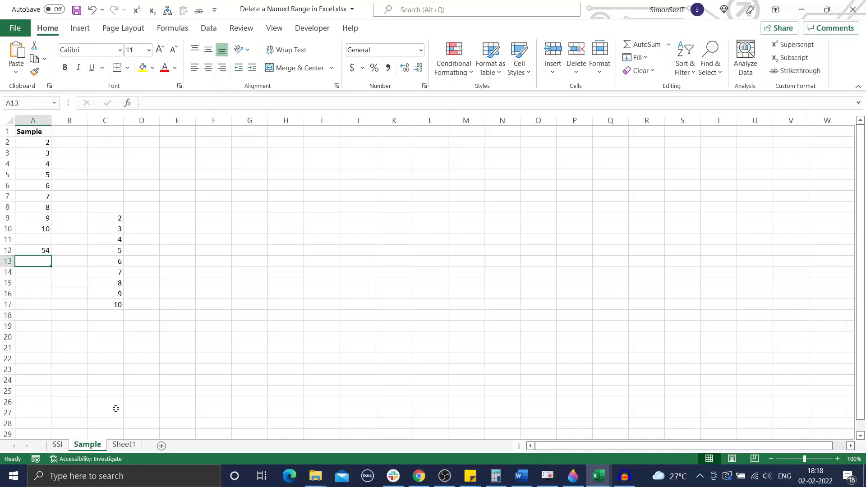
Go to Sheet1 and delete the named ranges East and North together in the Name Manager
left_click(123, 445)
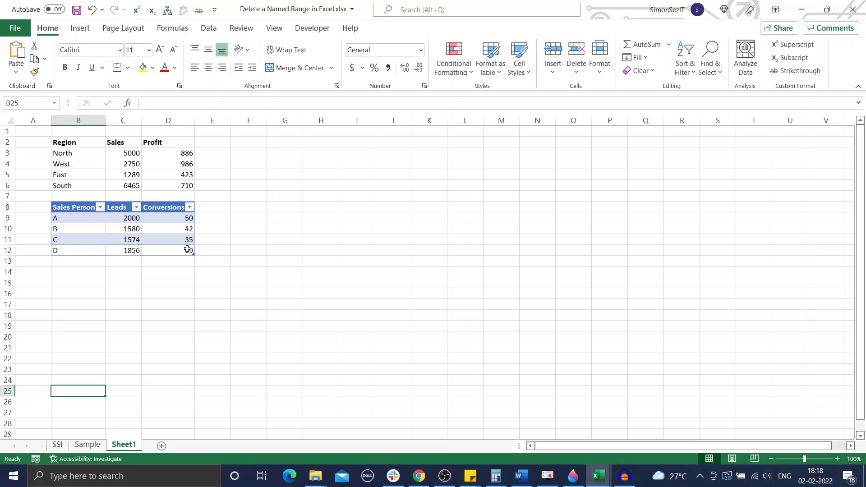
left_click(178, 28)
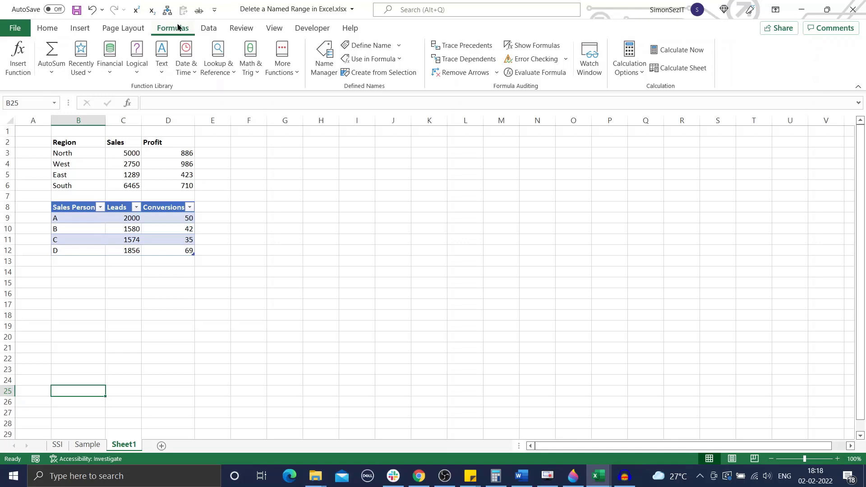
left_click(326, 74)
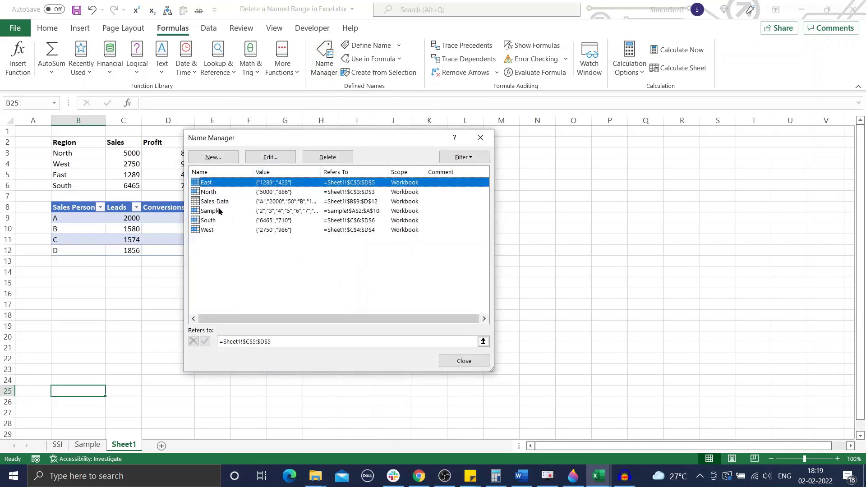
left_click(215, 194)
left_click(220, 185)
left_click(212, 194, "ctrl")
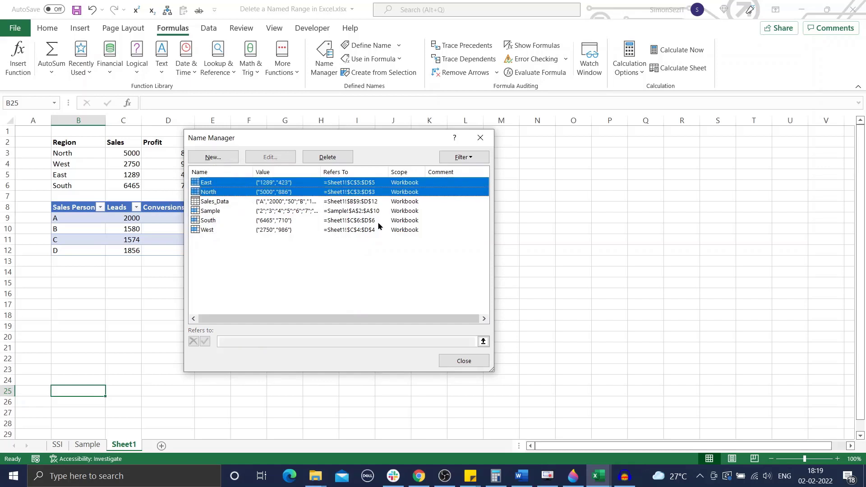
left_click(329, 158)
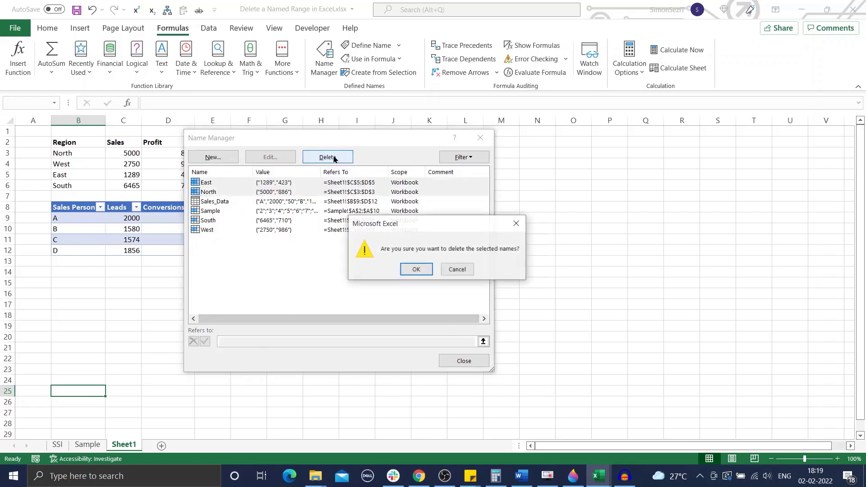
left_click(406, 269)
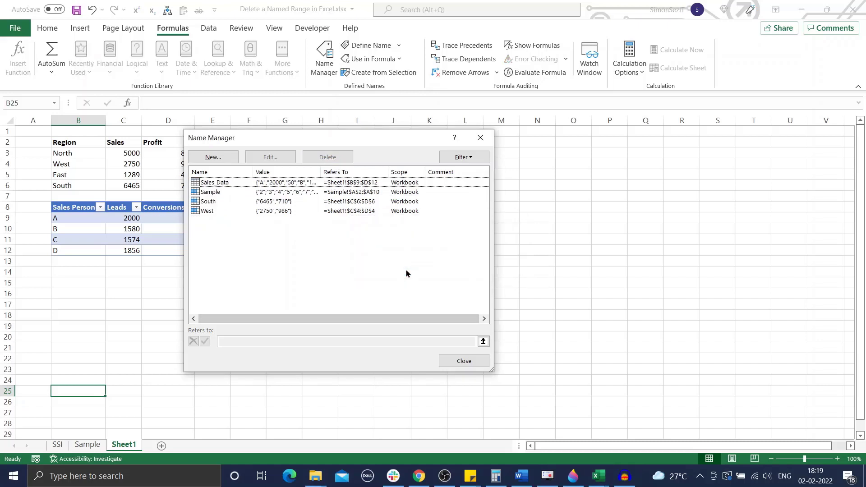
left_click(273, 186)
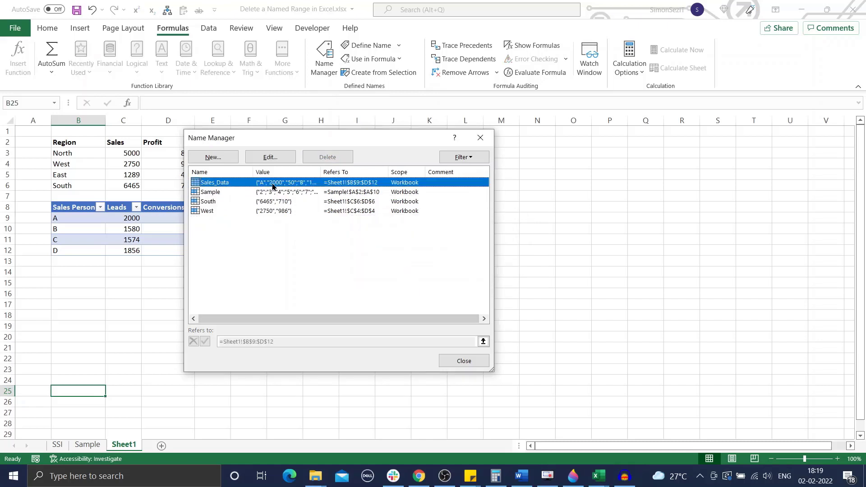
left_click(263, 192, "ctrl")
left_click(254, 202, "ctrl")
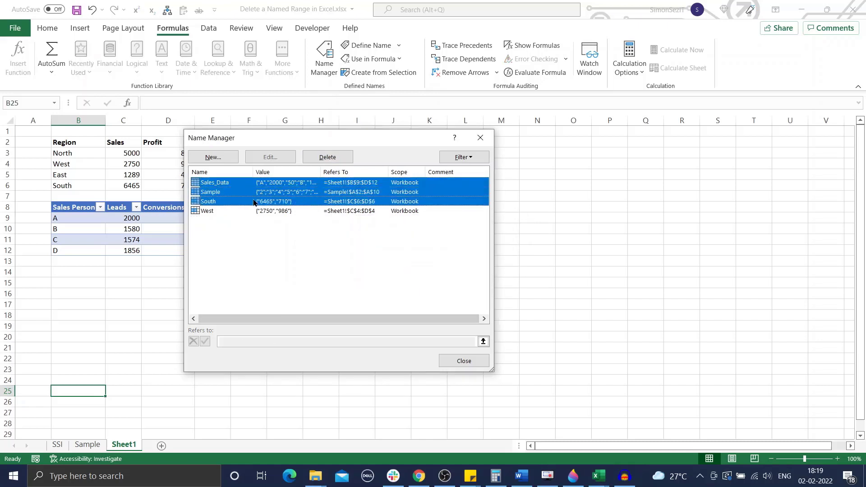
left_click(262, 251)
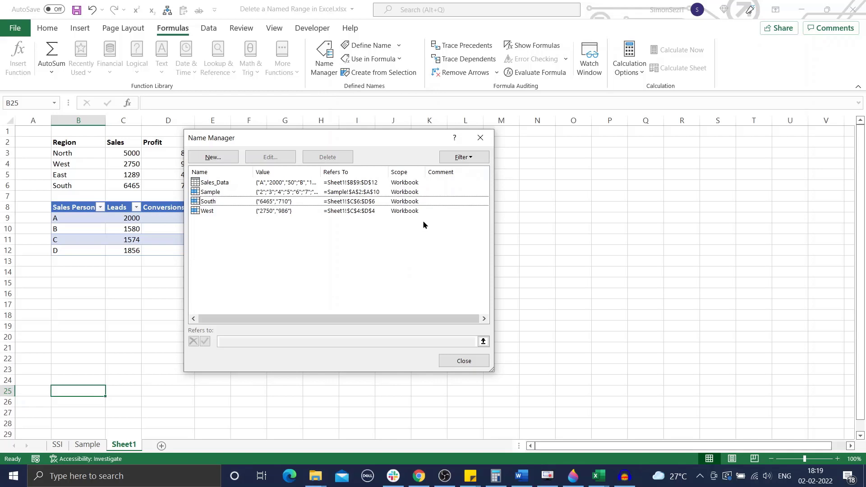
left_click(481, 138)
left_click(405, 189)
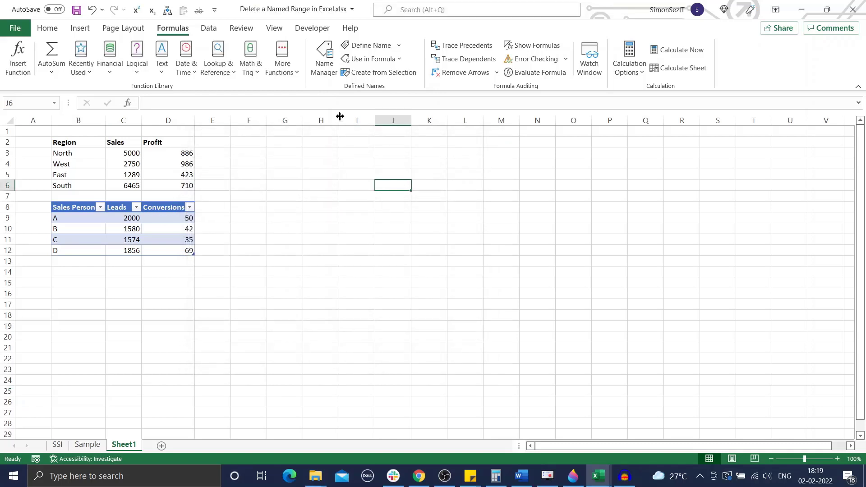
Filter the Name Manager to table names only, check the Sales_Data entry and close the manager
left_click(328, 76)
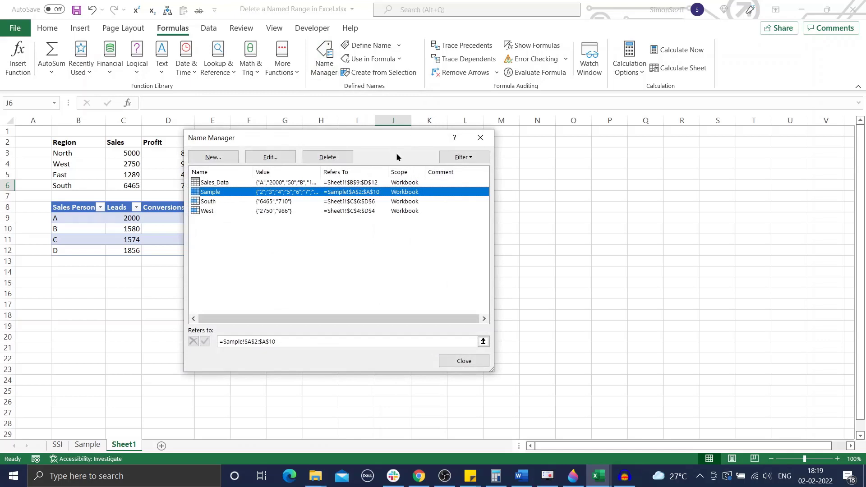
left_click(461, 158)
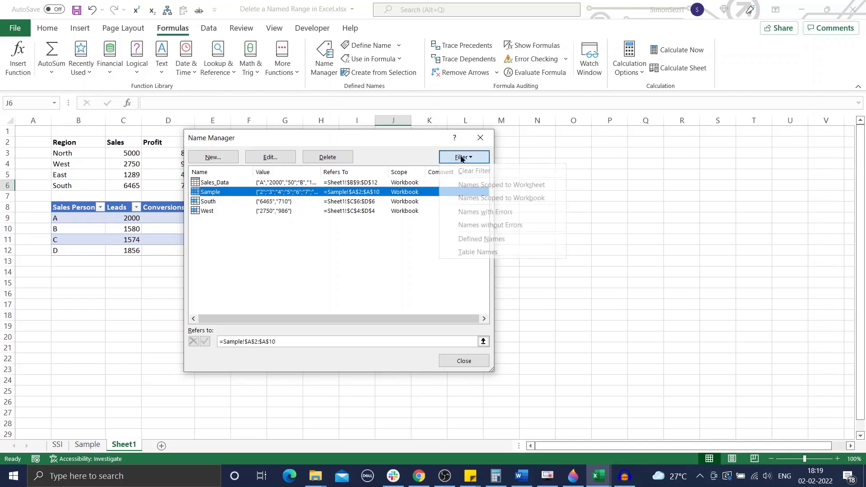
left_click(506, 255)
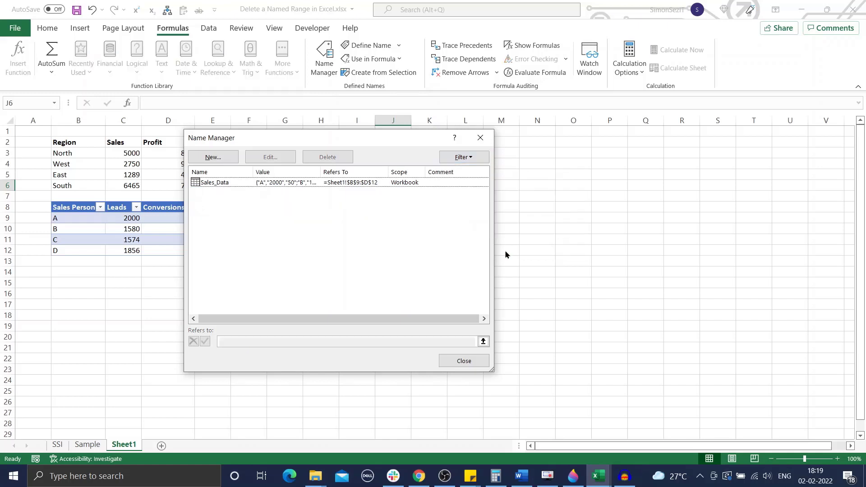
left_click(310, 183)
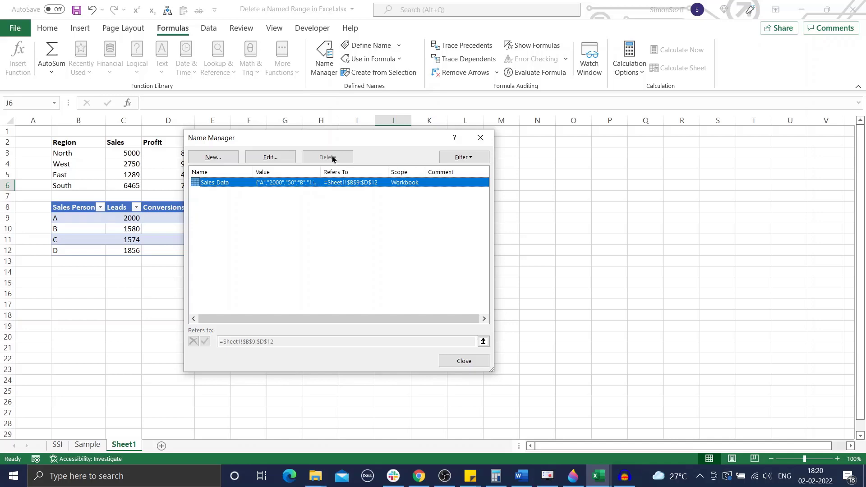
left_click(463, 362)
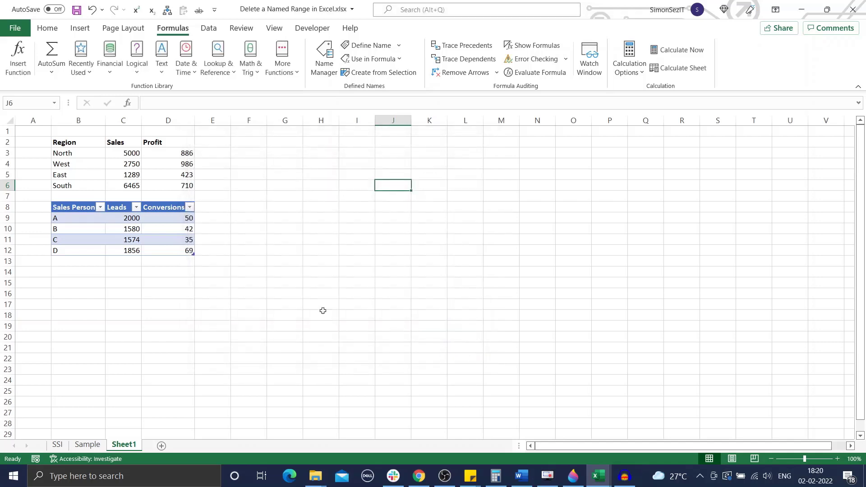
left_click(323, 313)
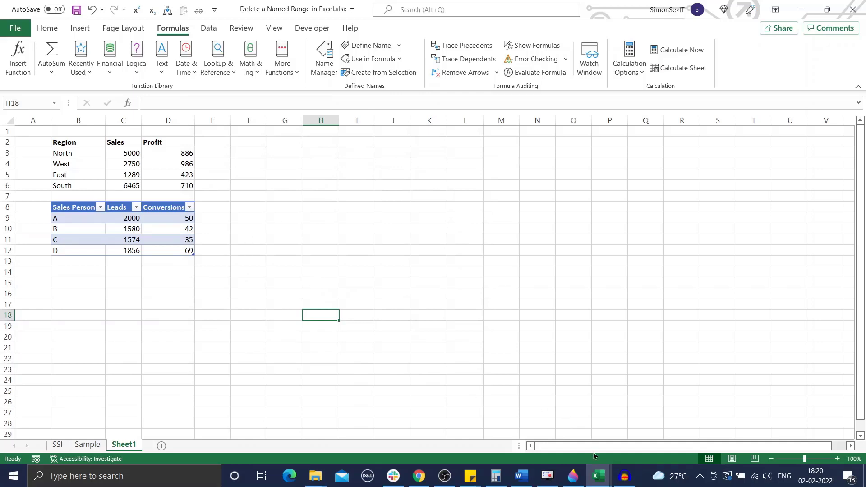
Switch to the Visual Basic editor and examine the DeleteFilteredNamedRanges code in Module1 and the DeleteAllNames code in Module2
mouse_move(599, 476)
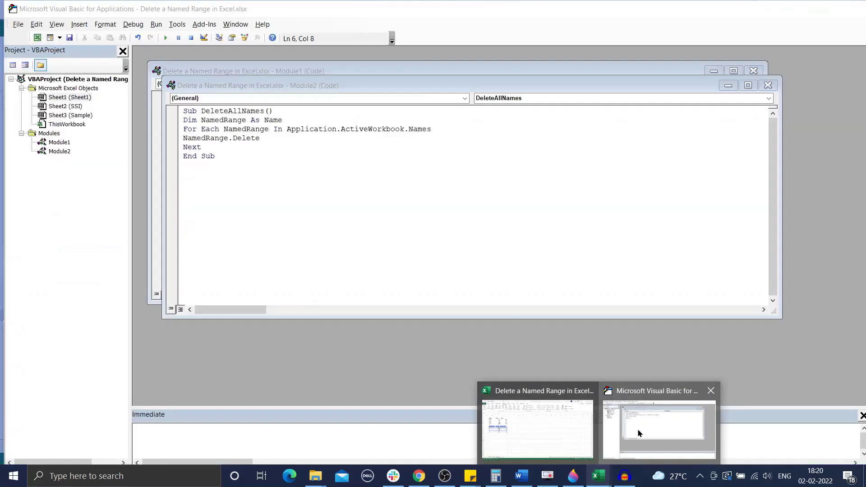
left_click(637, 428)
left_click(519, 73)
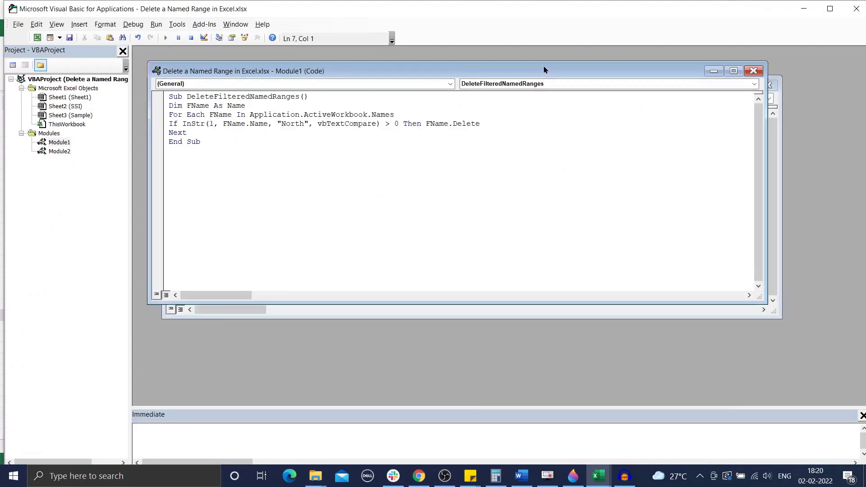
left_click_drag(544, 70, 532, 57)
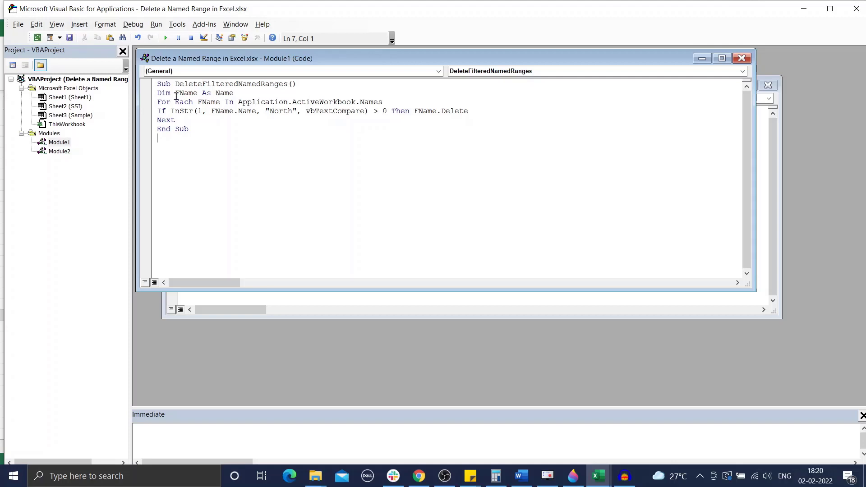
right_click(326, 298)
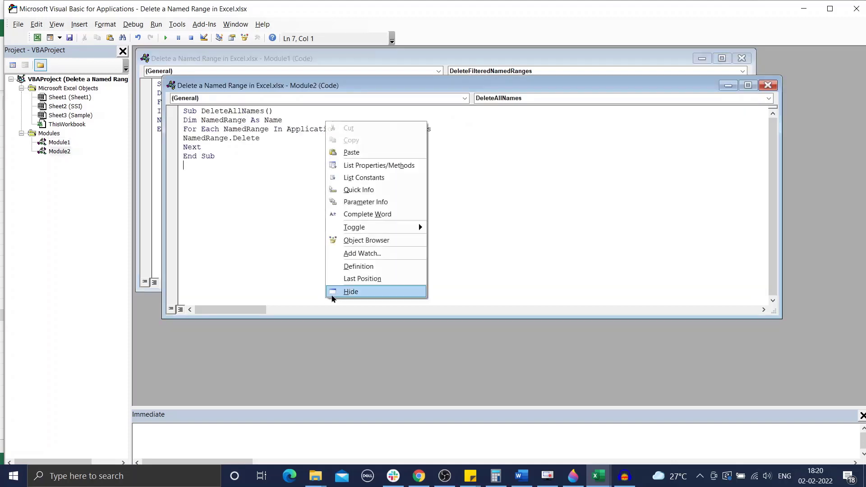
left_click(309, 59)
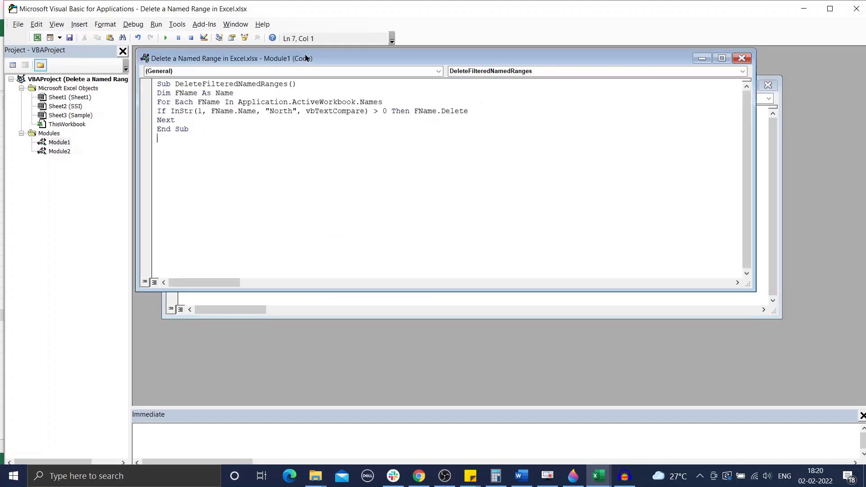
Replace the search text in the InStr line of DeleteFilteredNamedRanges with "YYY" and change it back to "North"
left_click(290, 111)
key("BackSpace")
key("BackSpace")
key("BackSpace")
key("BackSpace")
key("BackSpace")
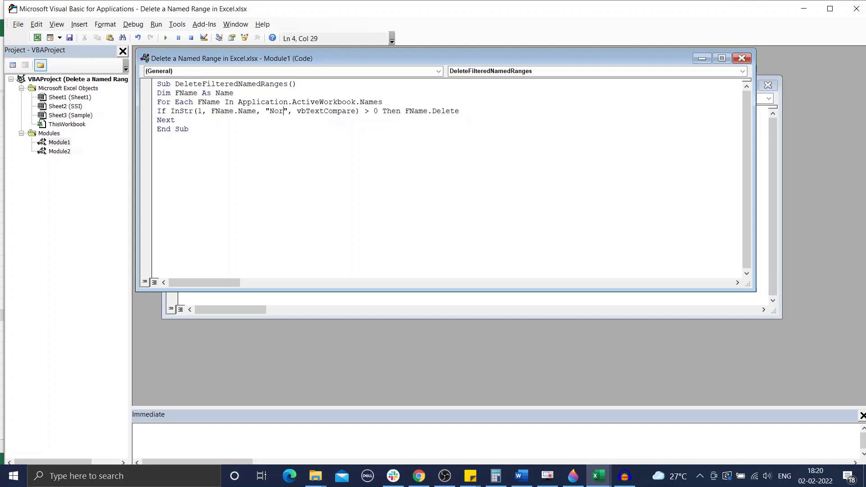
type("YYY")
key("BackSpace")
key("BackSpace")
key("BackSpace")
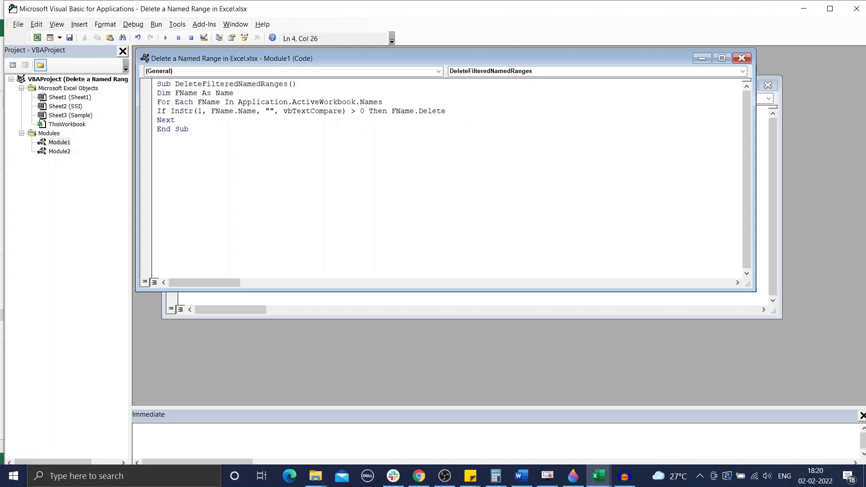
type("North")
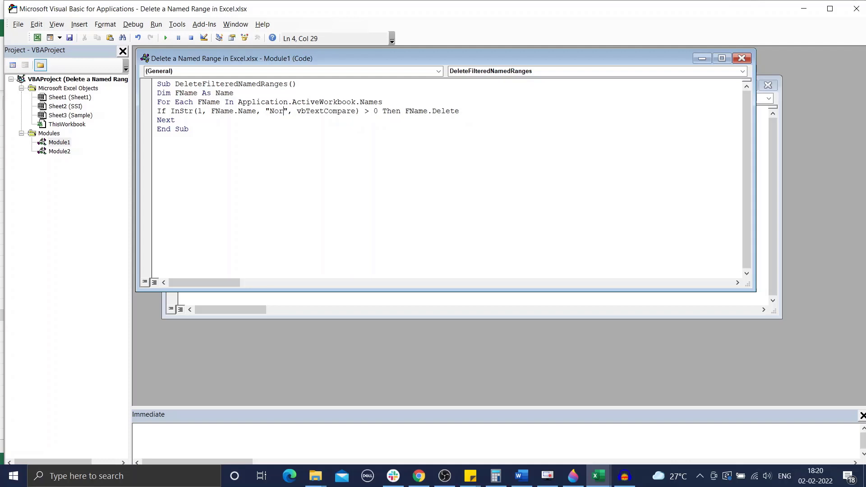
Run the DeleteAllNames macro from Module2 and return to the Delete a Named Range in Excel.xlsx workbook
left_click(319, 301)
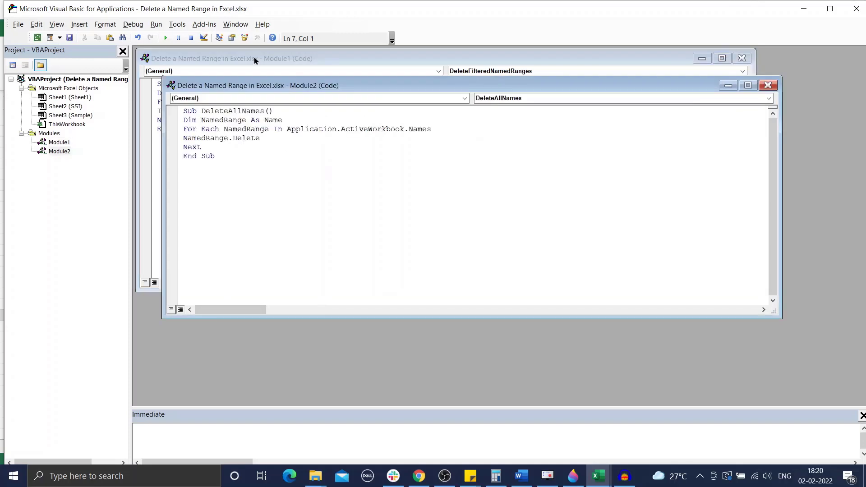
left_click(166, 38)
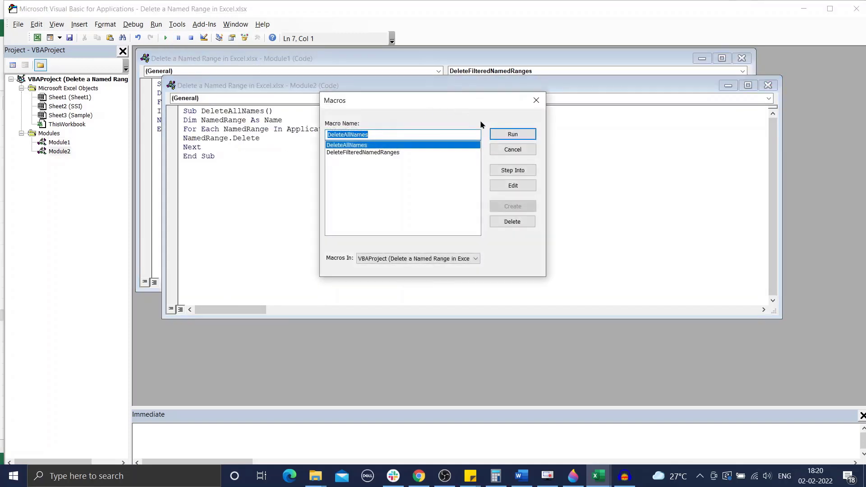
left_click(502, 133)
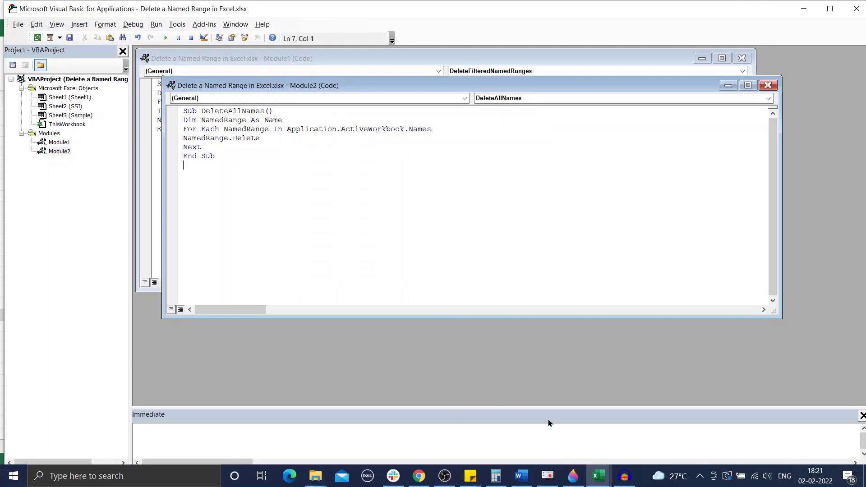
mouse_move(600, 483)
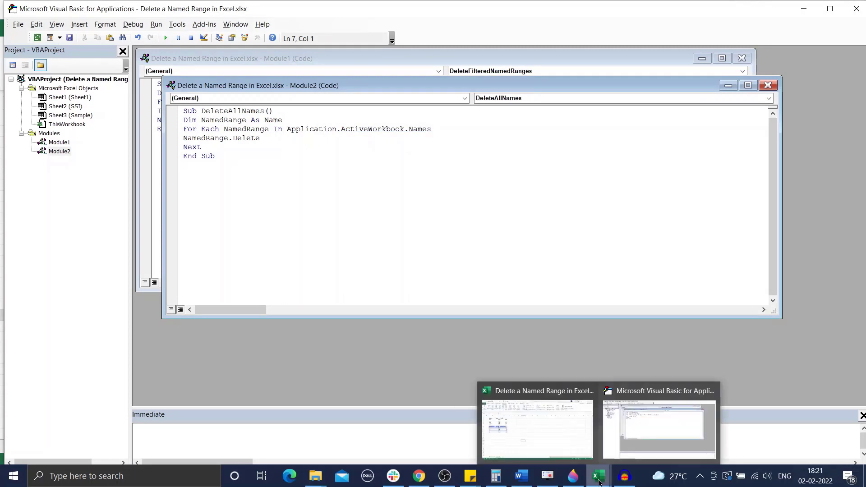
left_click(554, 432)
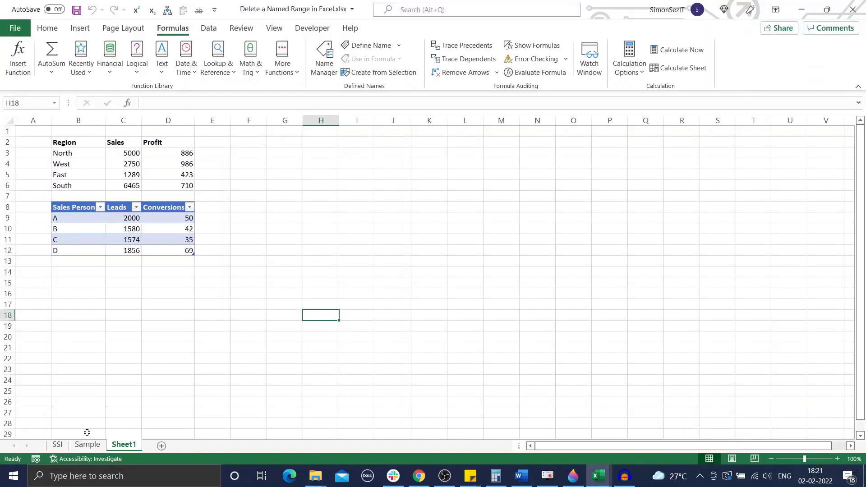
Show Sheet2 of Page Break in Excel.xlsx and widen column F until its amounts display in full
left_click(66, 446)
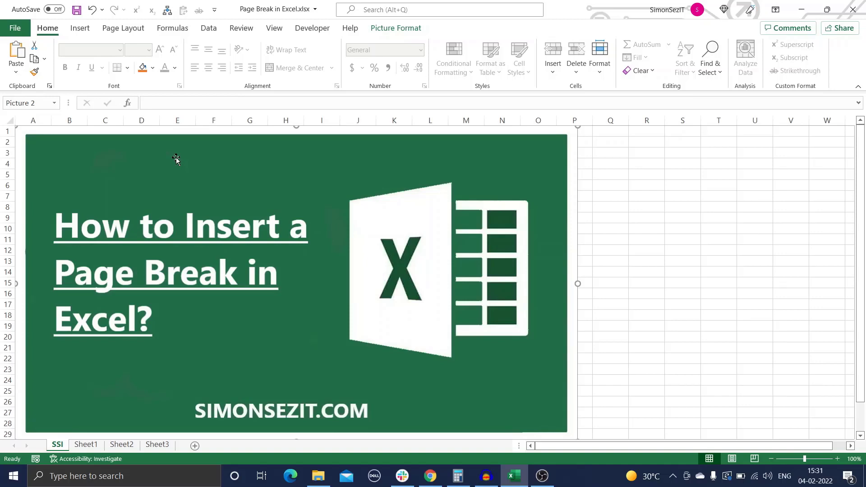
left_click(86, 445)
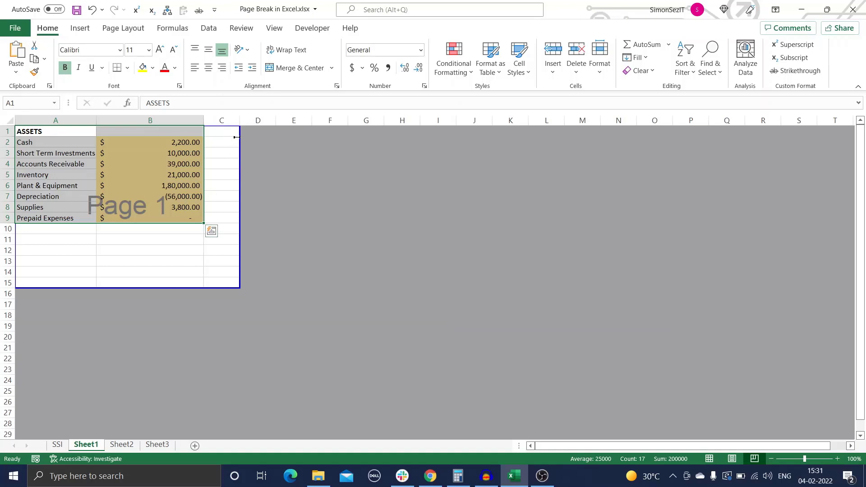
left_click(123, 447)
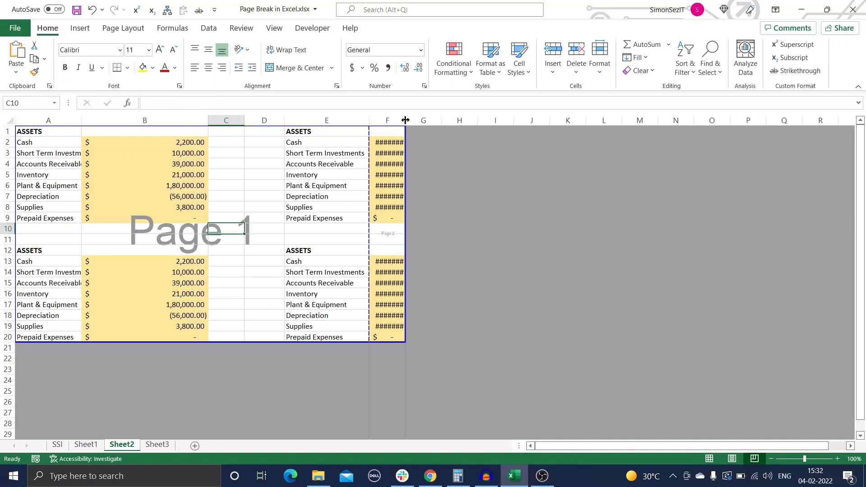
left_click_drag(405, 121, 473, 122)
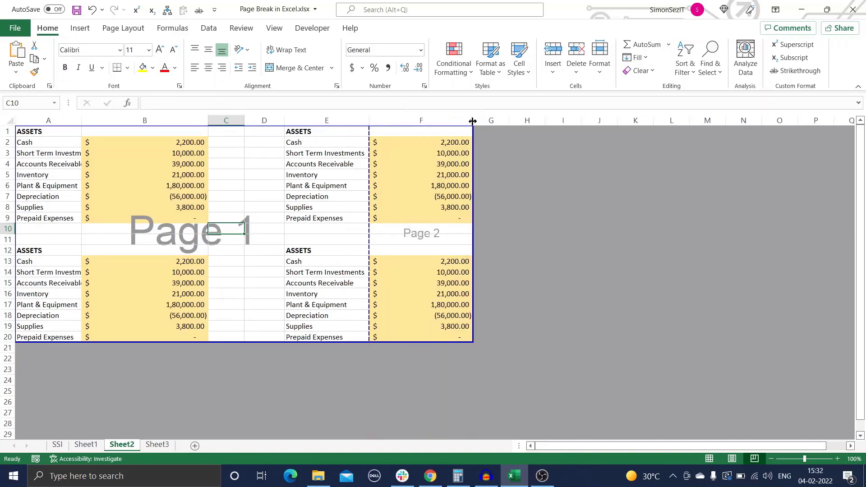
left_click_drag(473, 120, 533, 129)
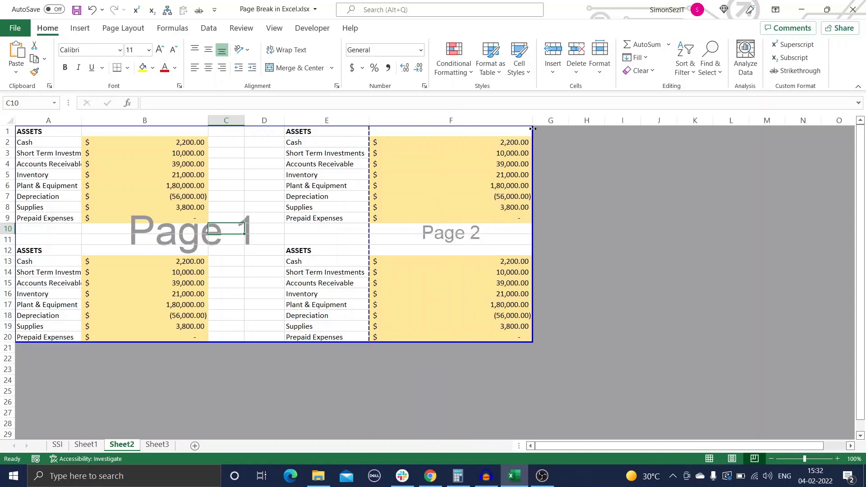
On Sheet1, extend the print area to column G and move the vertical page break between columns E and F
left_click(87, 445)
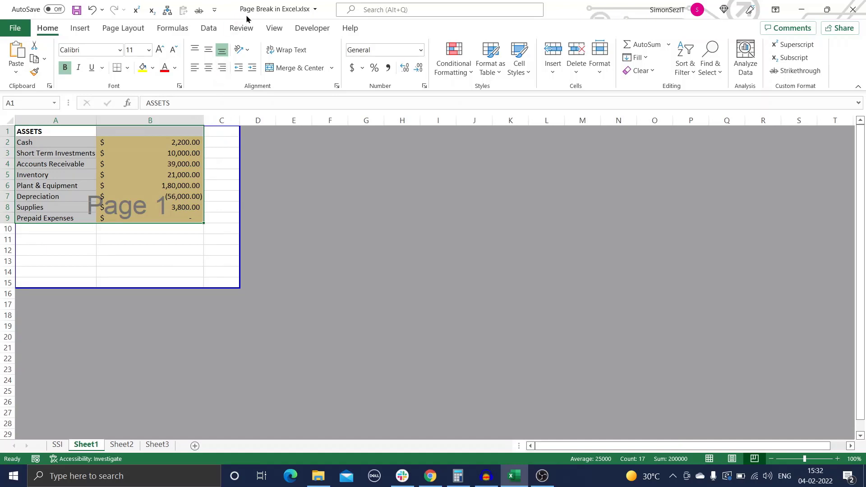
left_click(274, 28)
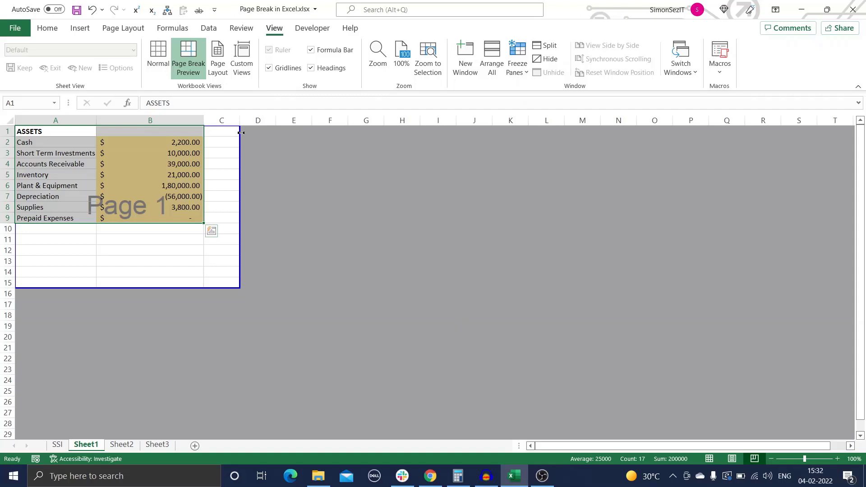
left_click_drag(240, 133, 403, 136)
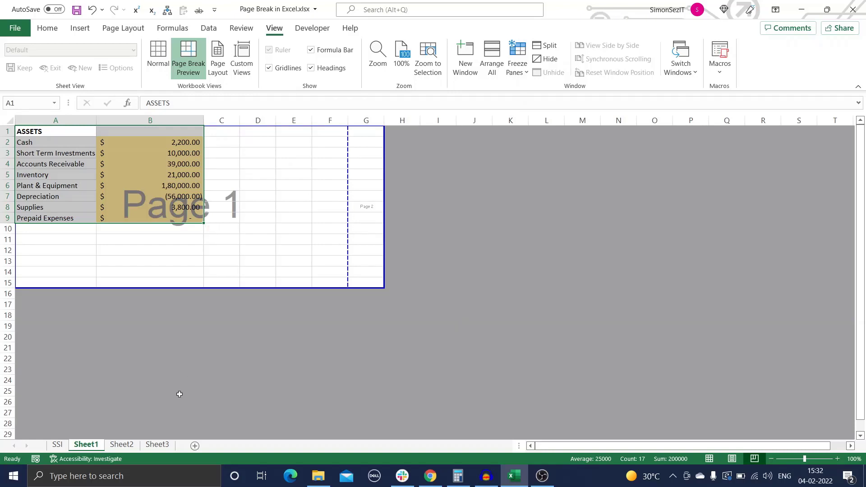
left_click(206, 254)
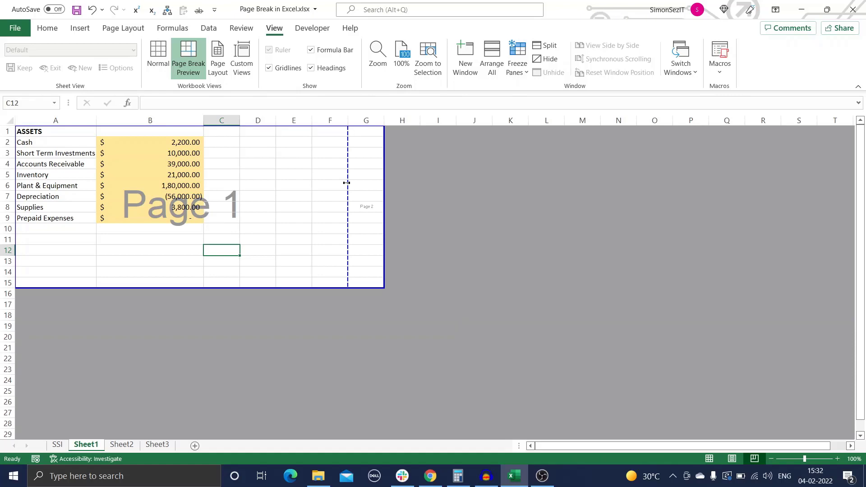
left_click_drag(348, 177, 312, 177)
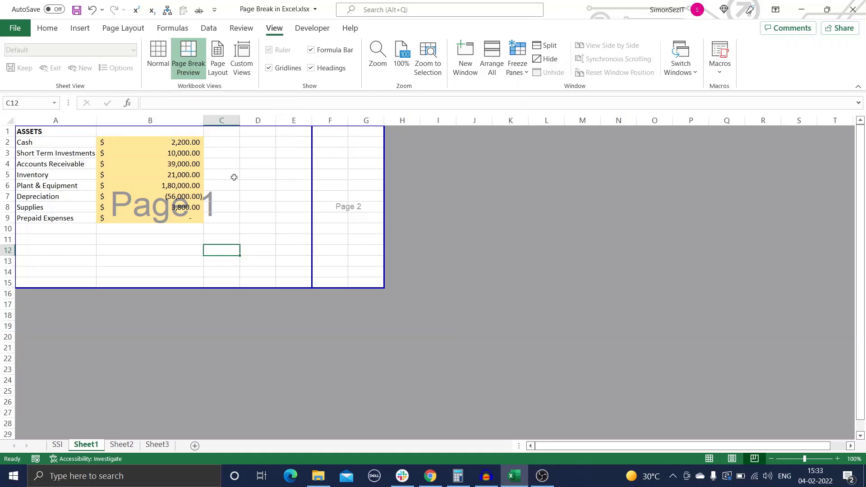
On Sheet2, insert a page break at cell D10
left_click(123, 445)
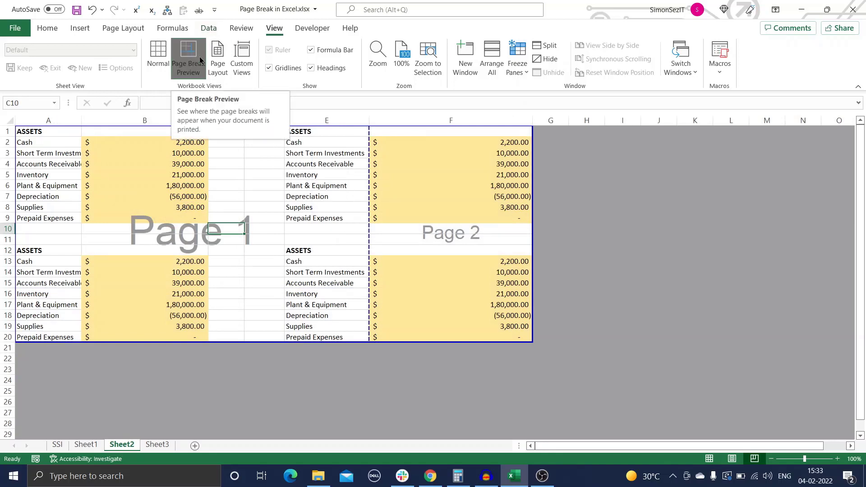
left_click(252, 228)
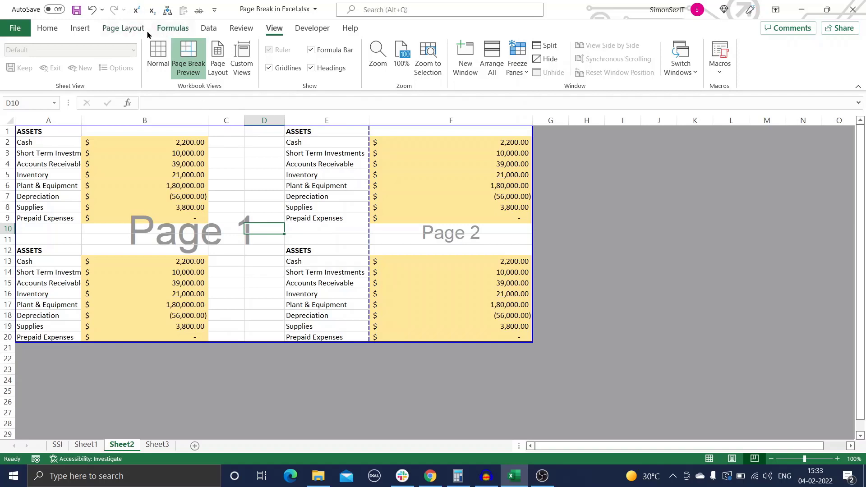
left_click(128, 28)
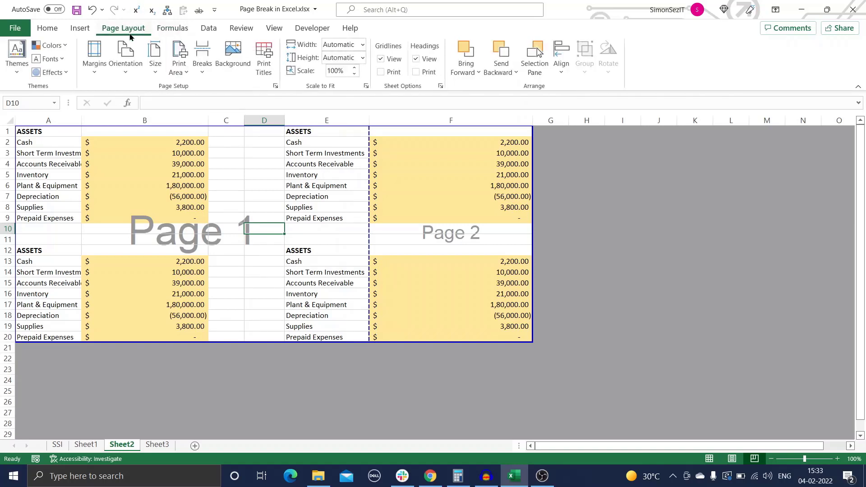
left_click(202, 66)
left_click(238, 88)
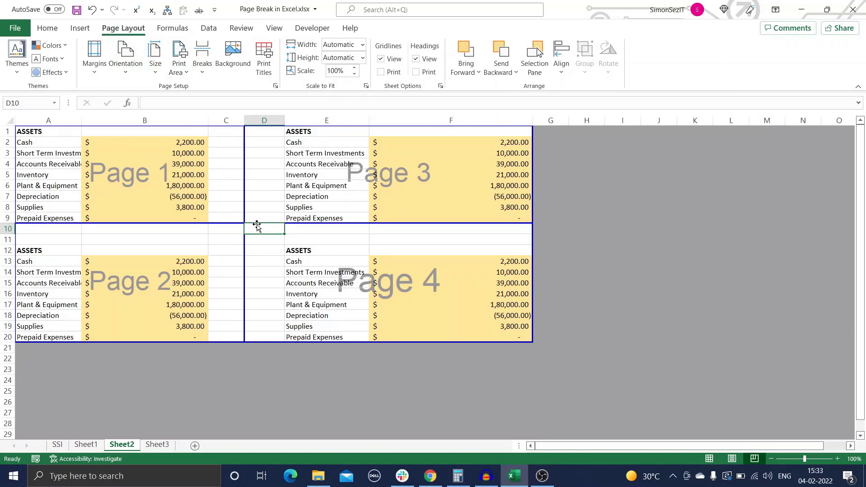
Move the vertical page break on Sheet2 to between columns D and E
left_click(261, 249)
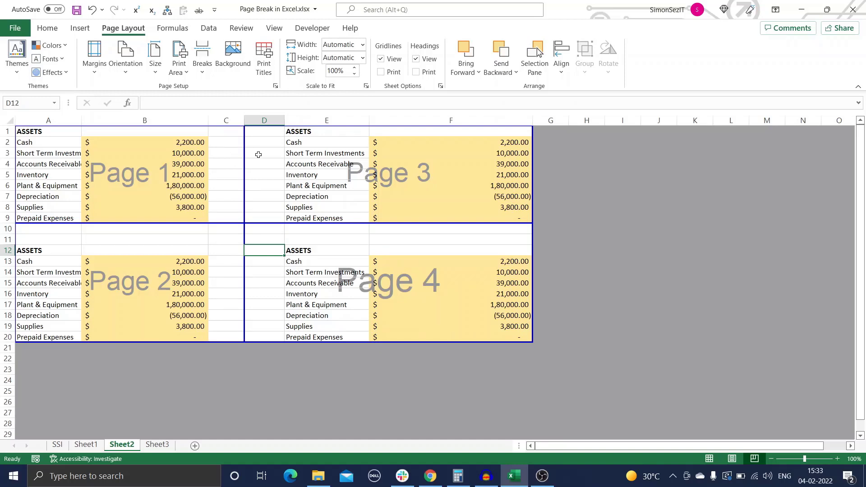
left_click(240, 152)
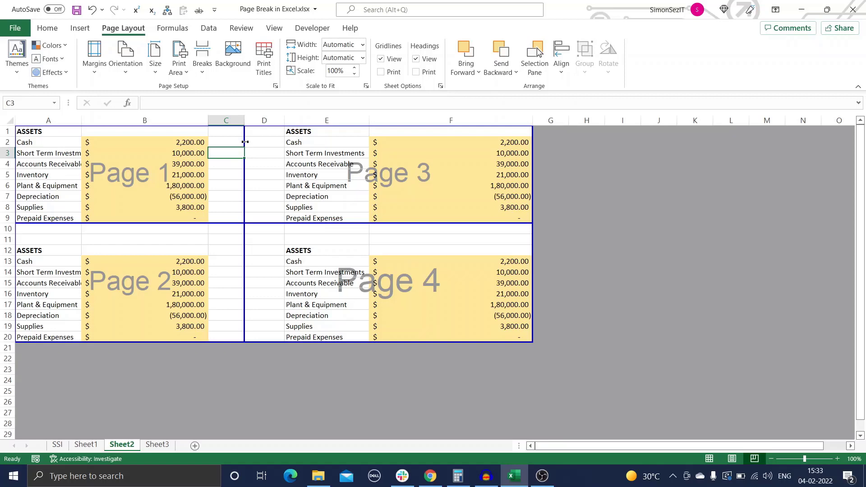
left_click_drag(245, 142, 278, 141)
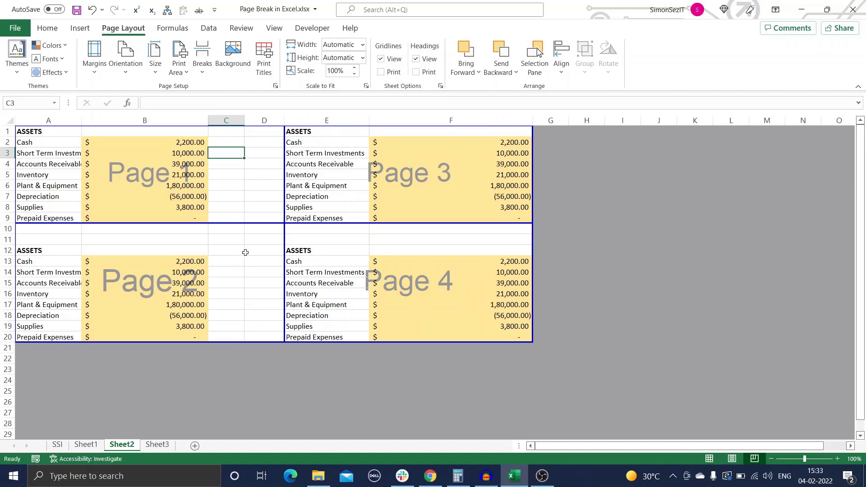
Remove the page breaks that meet at cell E10 on Sheet2
left_click(293, 230)
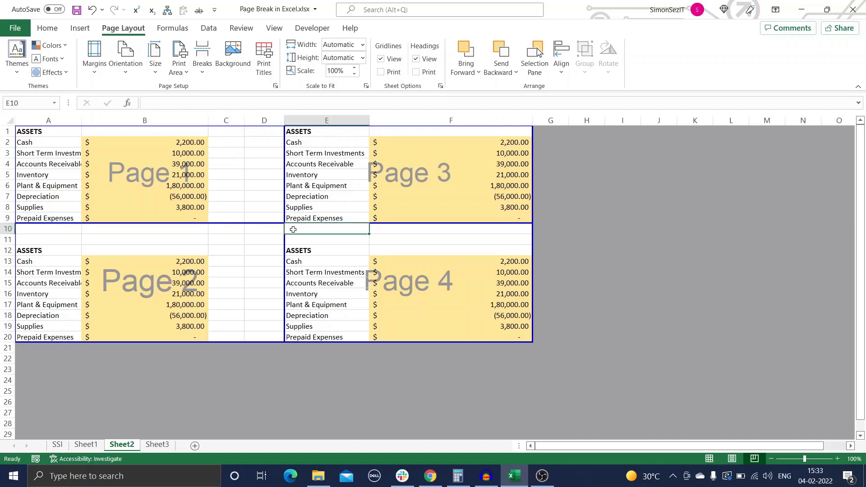
left_click(202, 73)
left_click(228, 104)
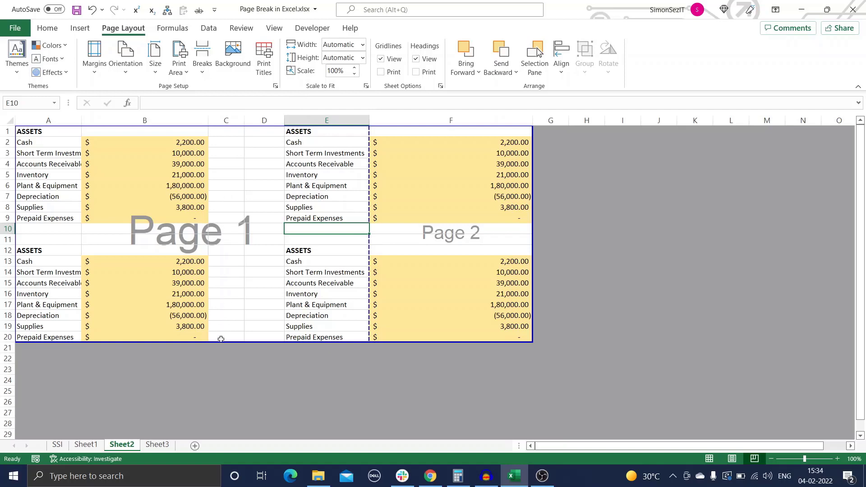
Reset all page breaks on Sheet3 and widen column F so its amounts display in full
left_click(157, 444)
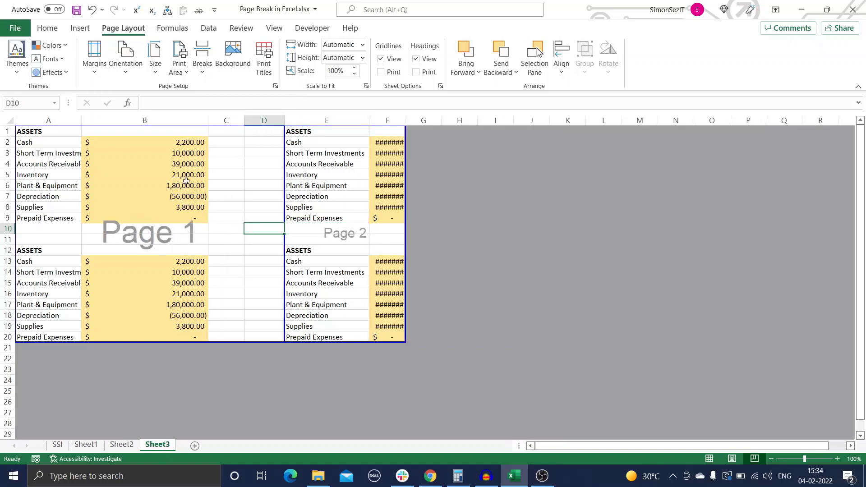
left_click(202, 64)
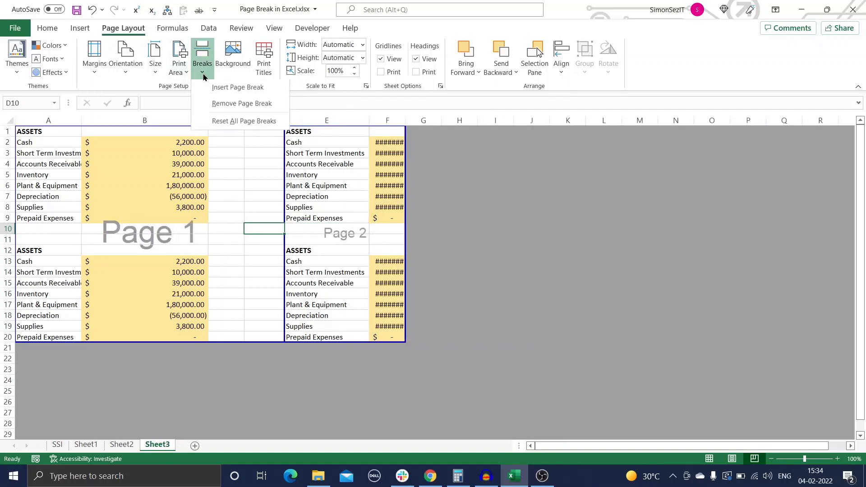
left_click(219, 120)
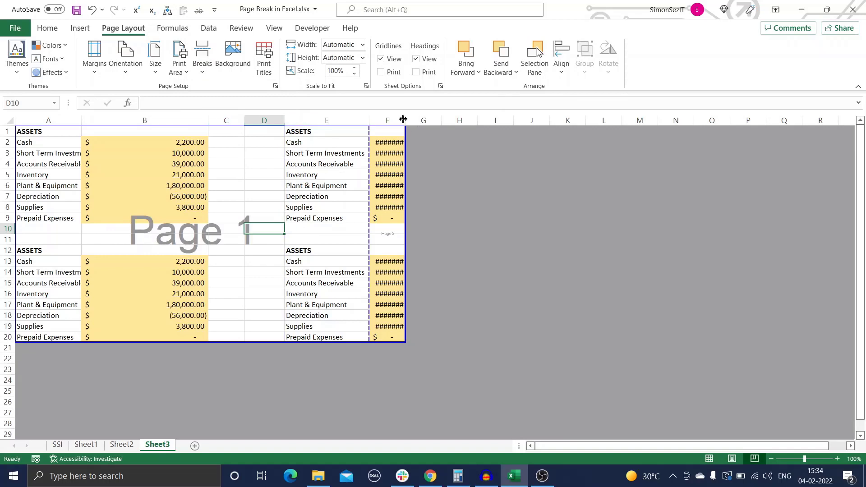
left_click_drag(403, 119, 469, 120)
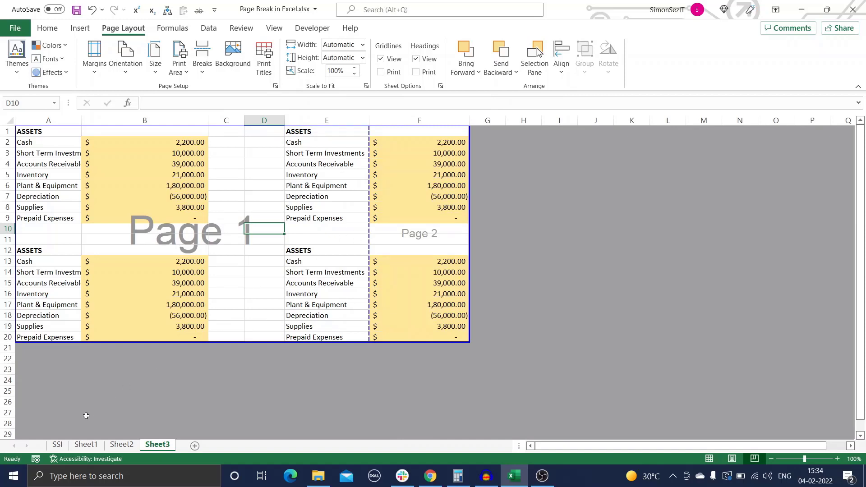
left_click(58, 445)
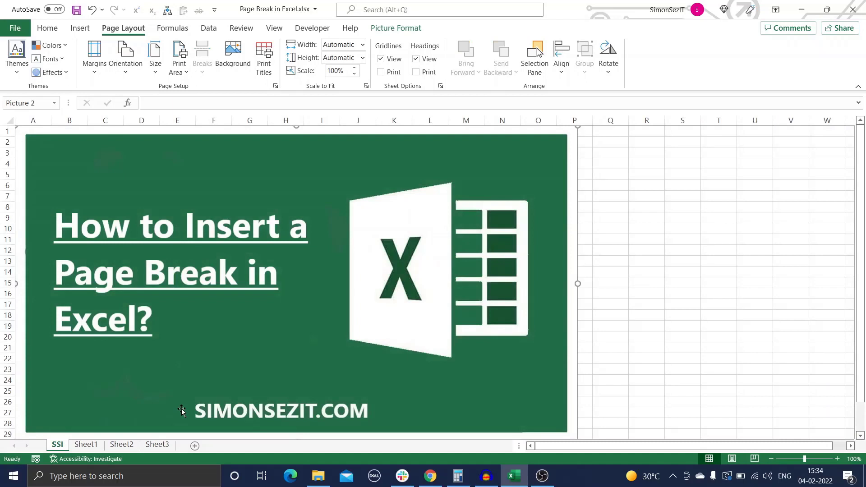
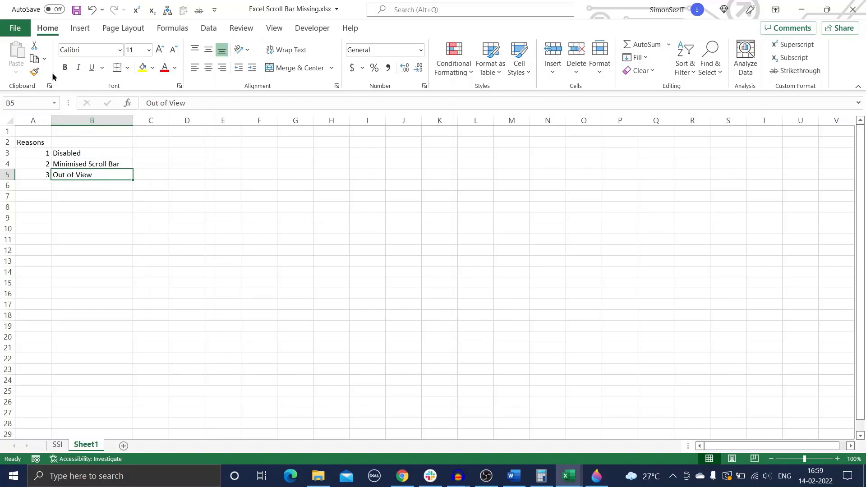
In the Excel Scroll Bar Missing.xlsx workbook, check the horizontal and vertical scroll bar settings among the advanced workbook display options
left_click(16, 30)
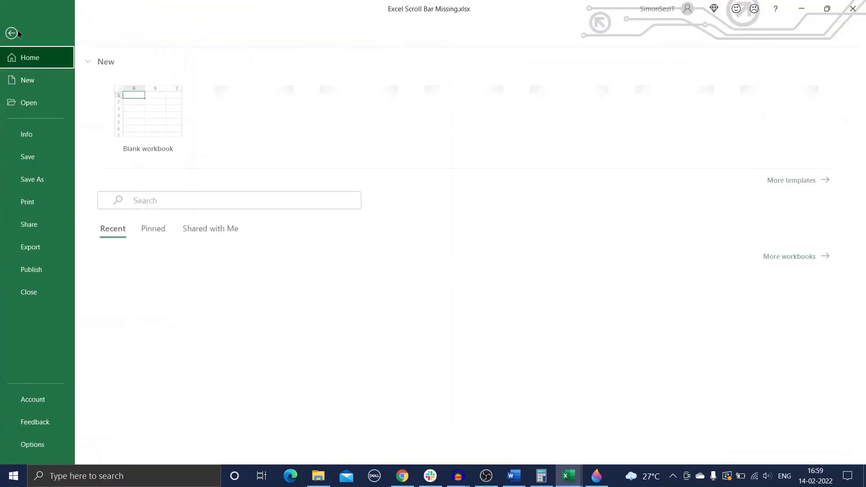
left_click(34, 445)
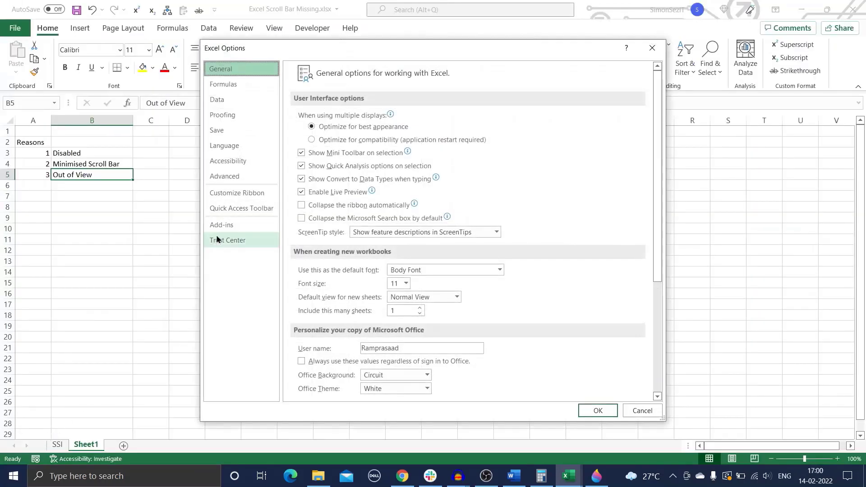
left_click(227, 179)
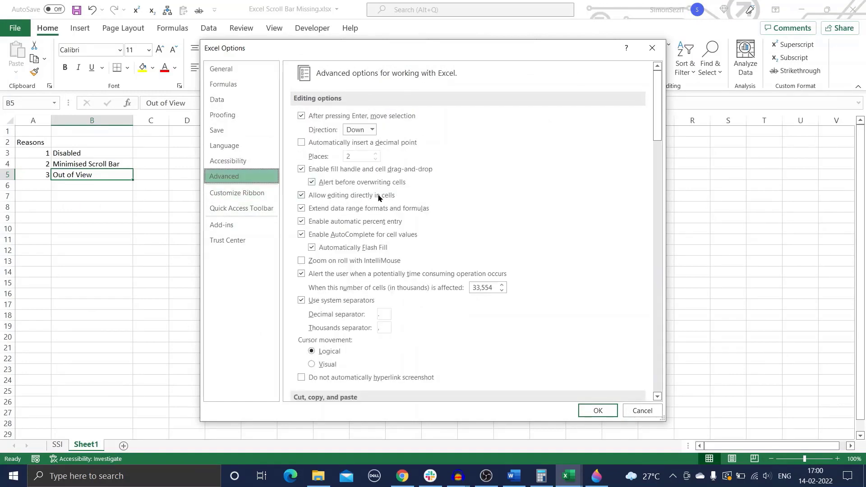
scroll(484, 213, "down", 3)
scroll(484, 213, "down", 5)
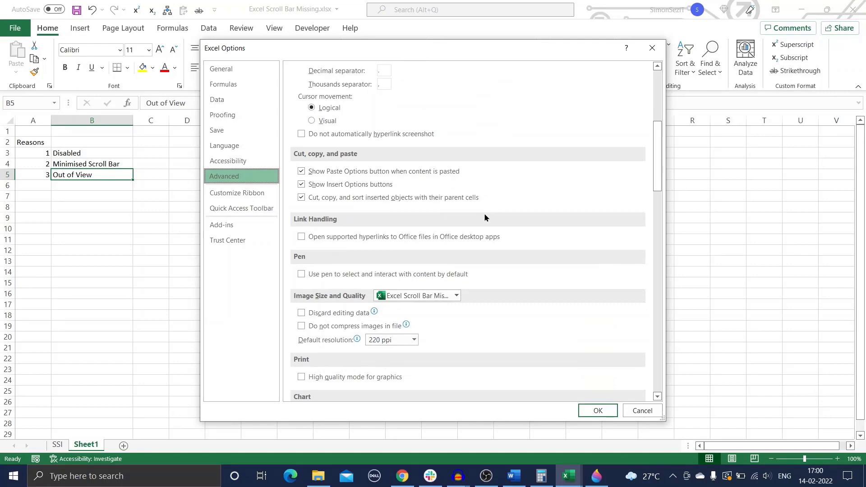
scroll(485, 217, "down", 5)
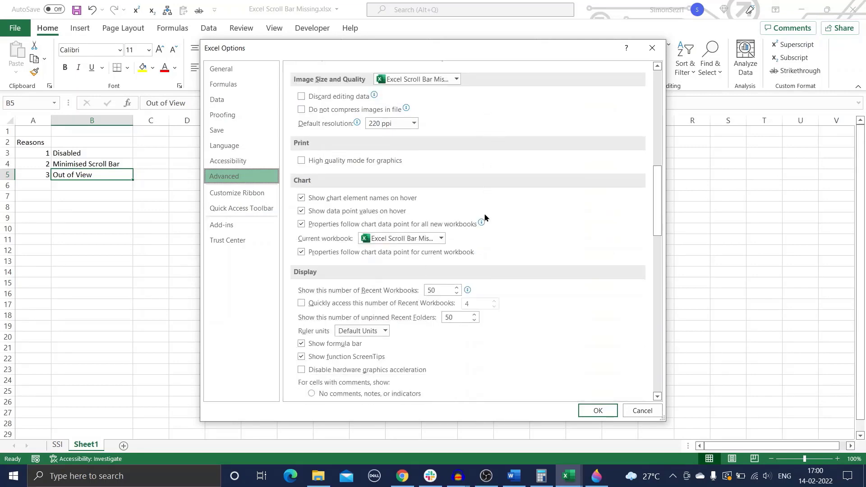
scroll(484, 218, "down", 7)
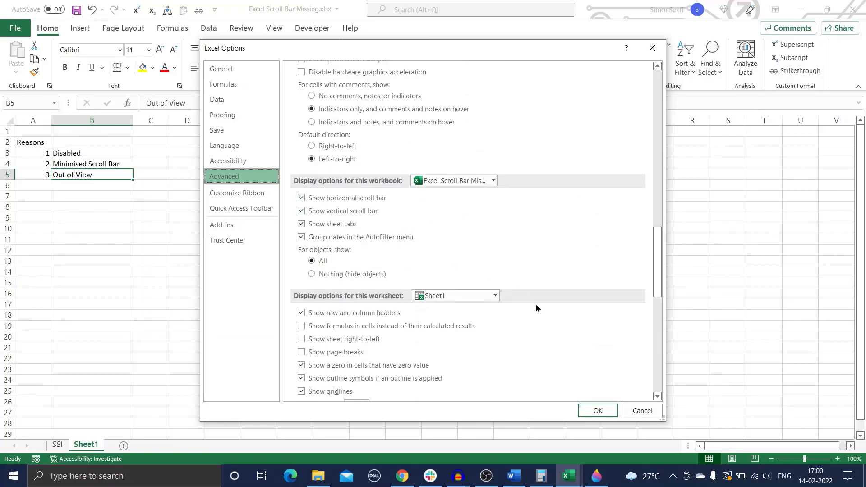
left_click(603, 411)
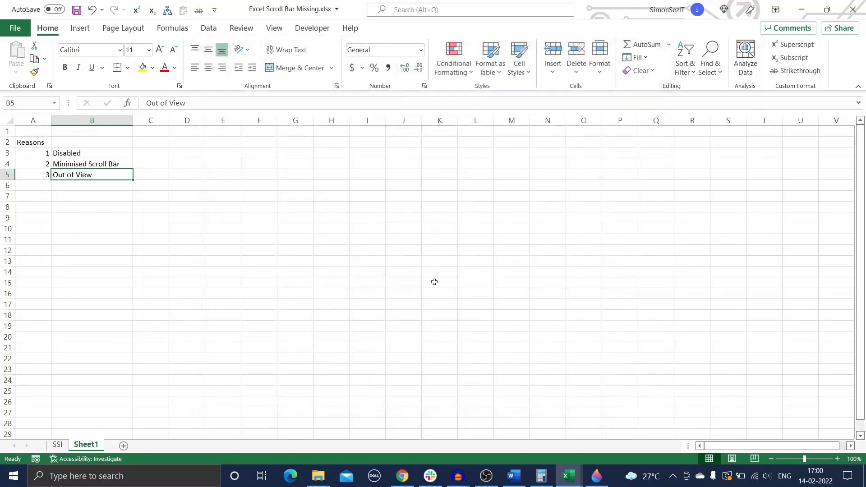
Select cell F18 on Sheet1 and switch to the Book1 workbook
left_click(252, 316)
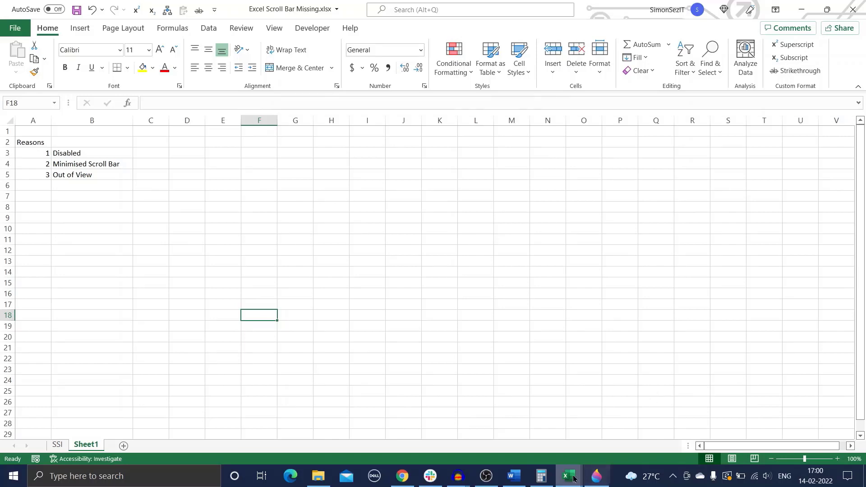
mouse_move(572, 478)
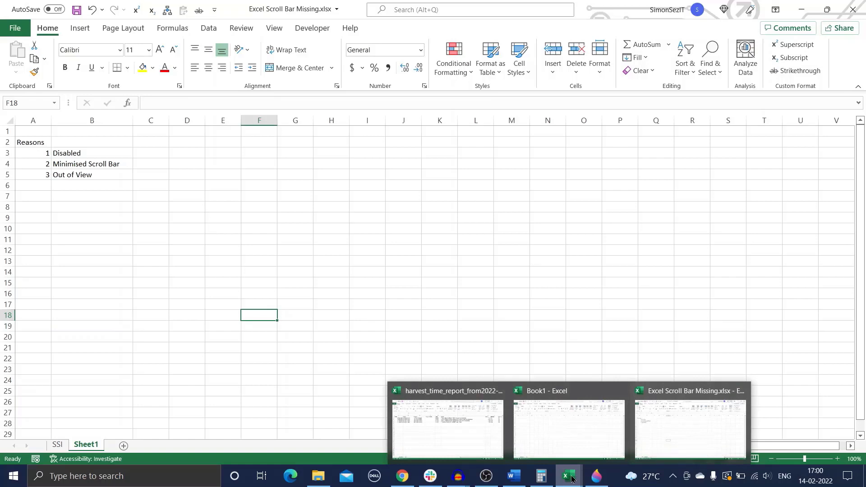
left_click(596, 439)
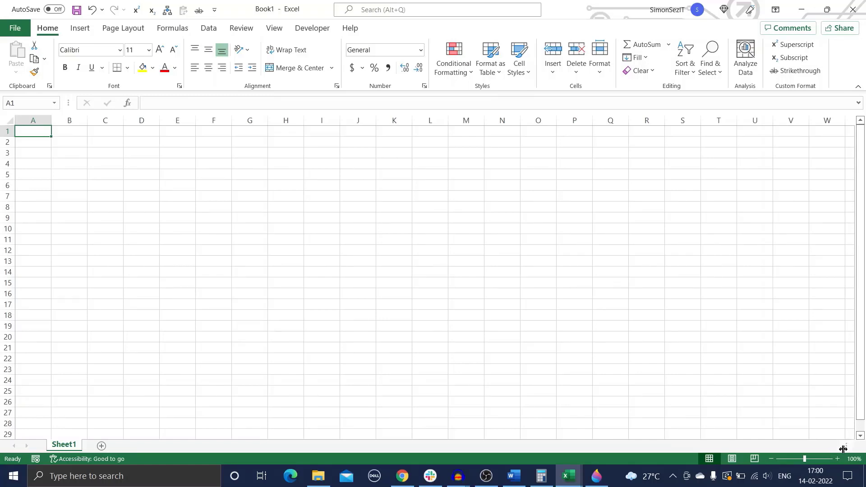
Widen the minimised horizontal scroll bar in Book1, and arrange all open workbook windows as tiled
left_click_drag(845, 446, 462, 449)
left_click_drag(580, 448, 551, 449)
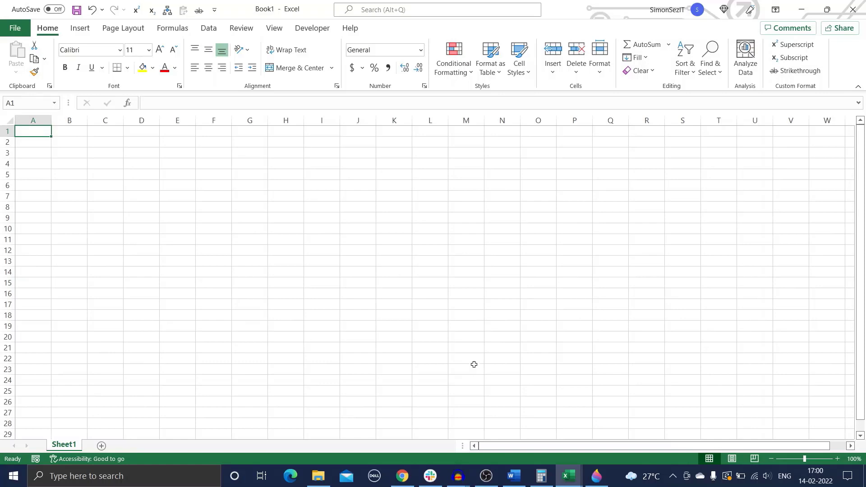
left_click(275, 29)
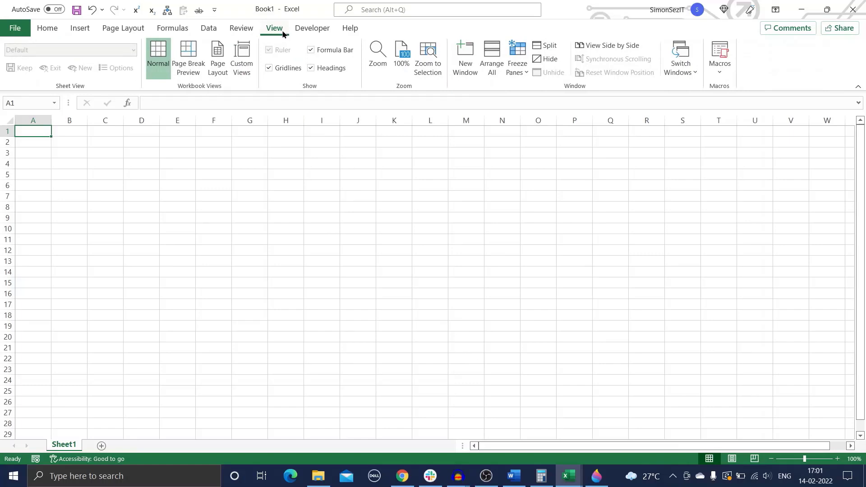
left_click(491, 72)
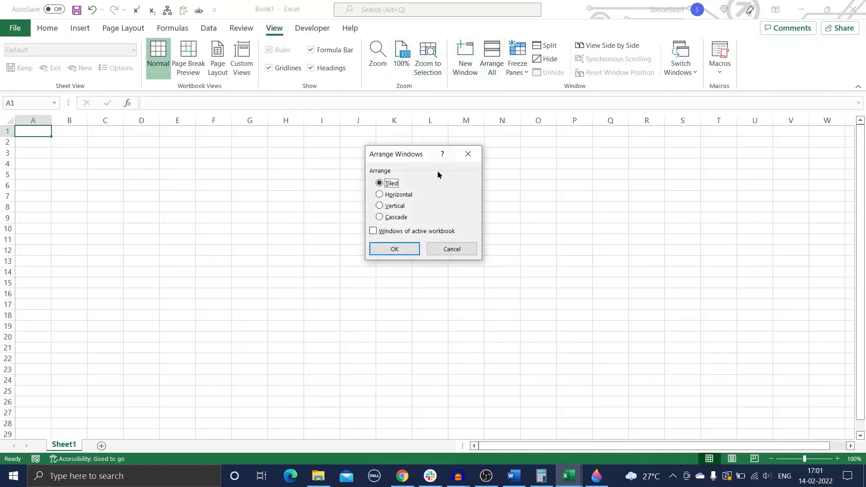
left_click(394, 250)
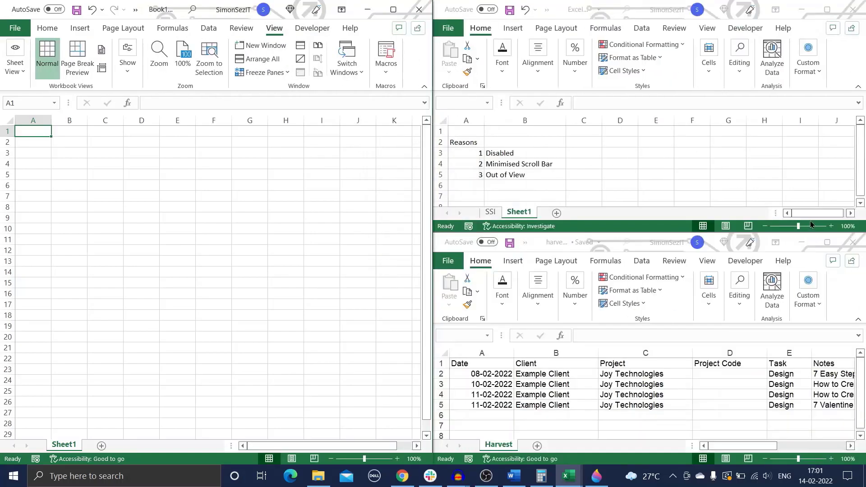
Move the Excel Scroll Bar Missing.xlsx window fully into view, maximize it and show its SSI sheet
left_click(827, 10)
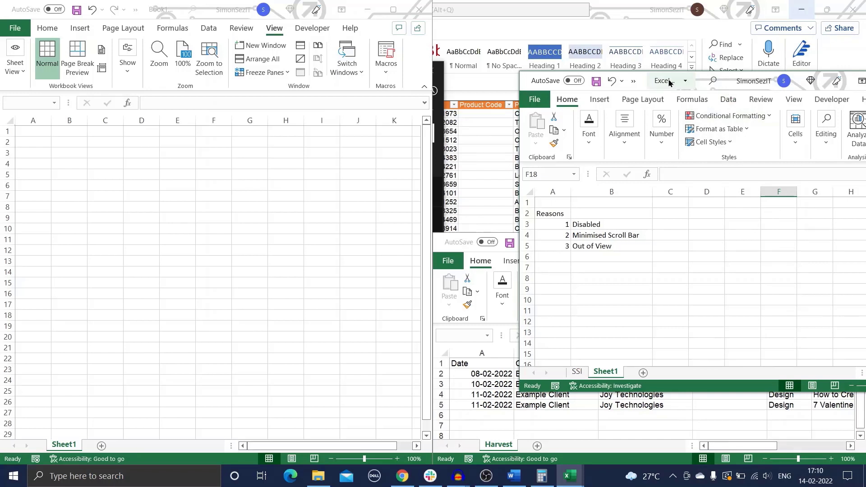
left_click_drag(670, 81, 555, 74)
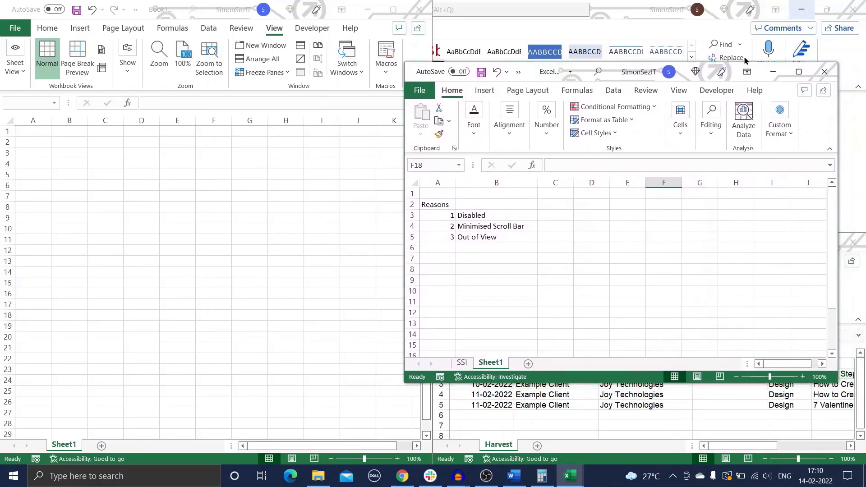
left_click(798, 72)
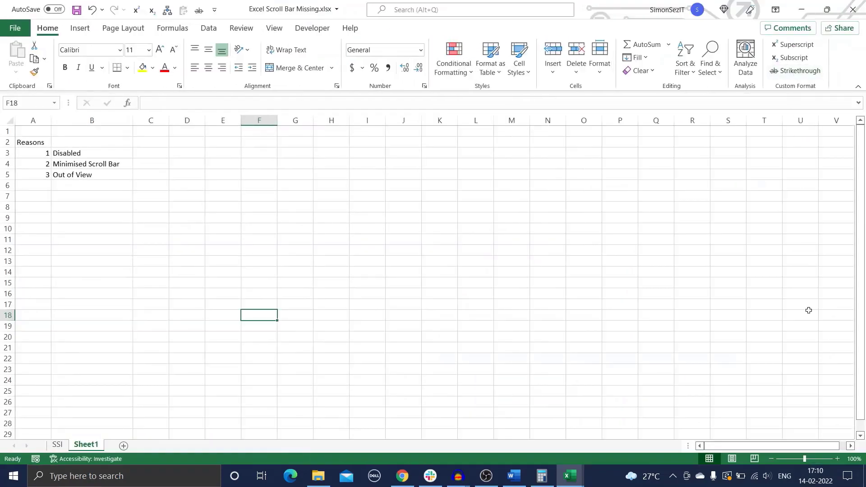
left_click_drag(799, 445, 771, 444)
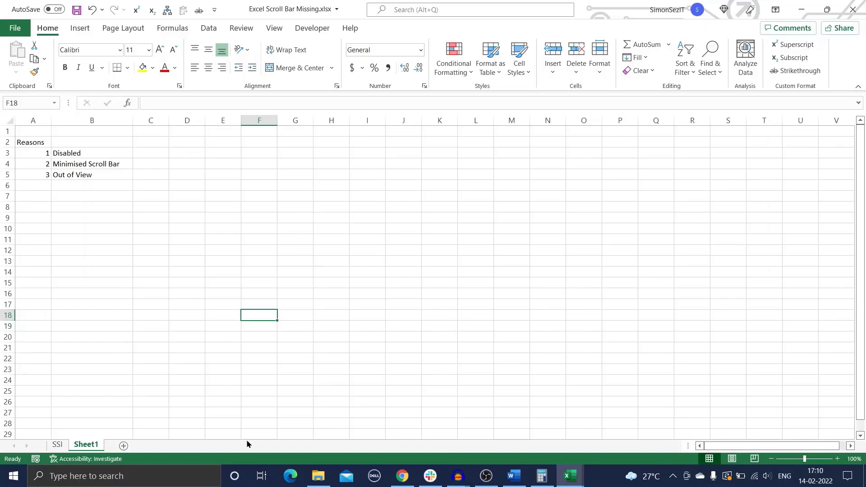
left_click(60, 446)
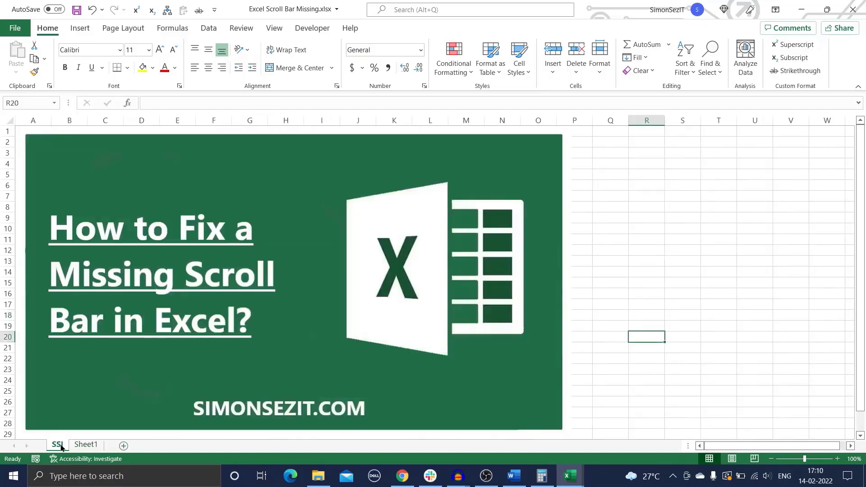
left_click(601, 154)
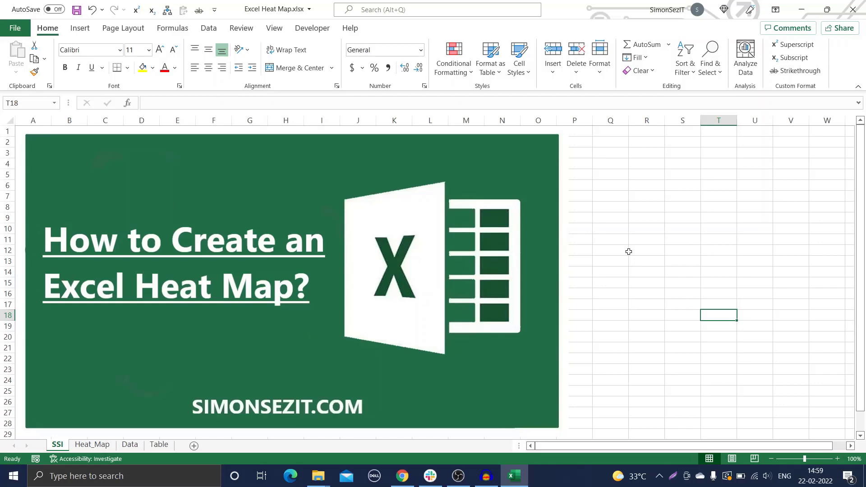
On the Data sheet of Excel Heat Map.xlsx, make the years in A2:A13 bold
left_click(92, 445)
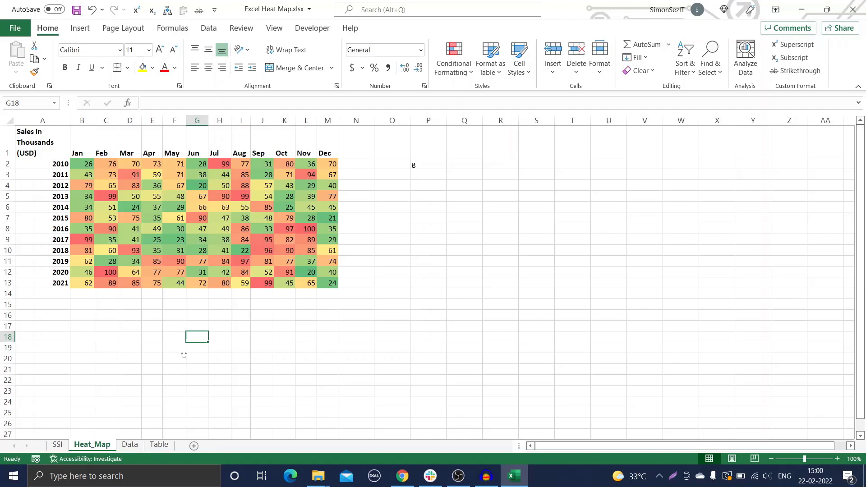
left_click(130, 444)
left_click(159, 346)
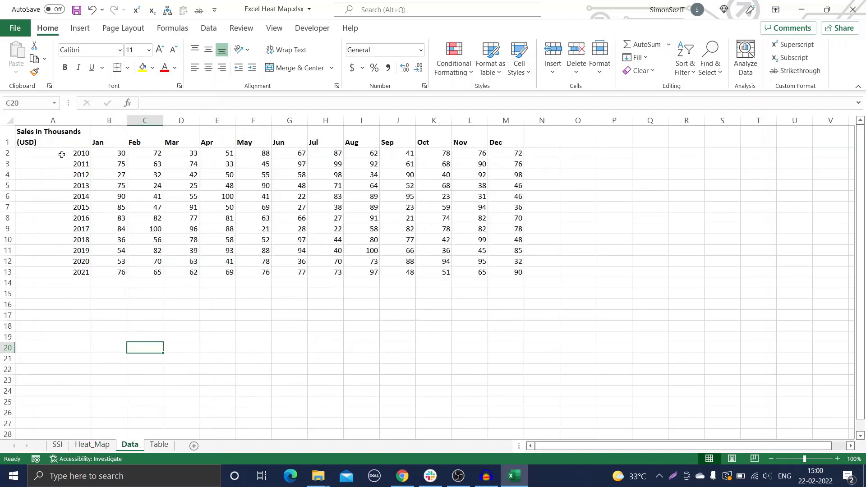
left_click_drag(60, 156, 67, 274)
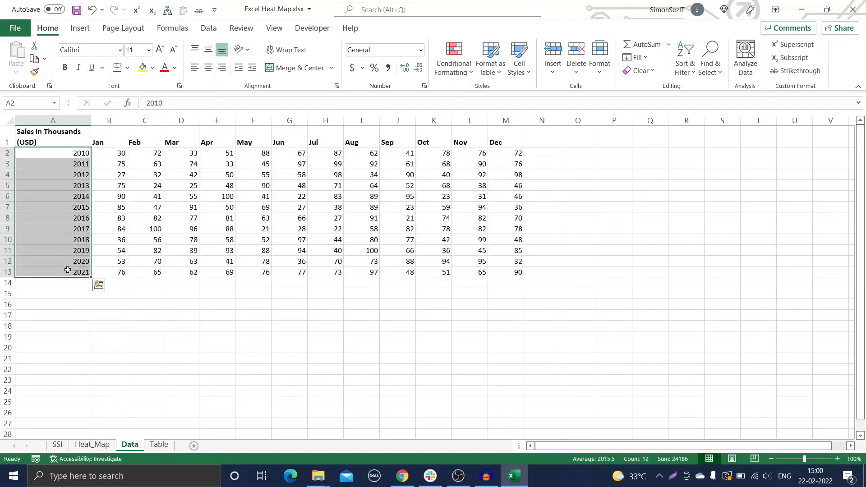
key("ctrl+b")
left_click(98, 342)
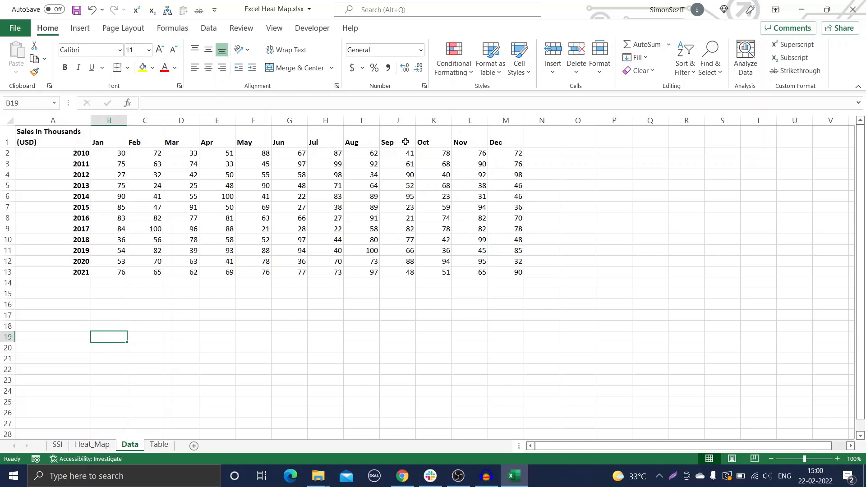
Apply the Red - Yellow - Green Color Scale conditional formatting to the sales figures in B2:M13
left_click(115, 154)
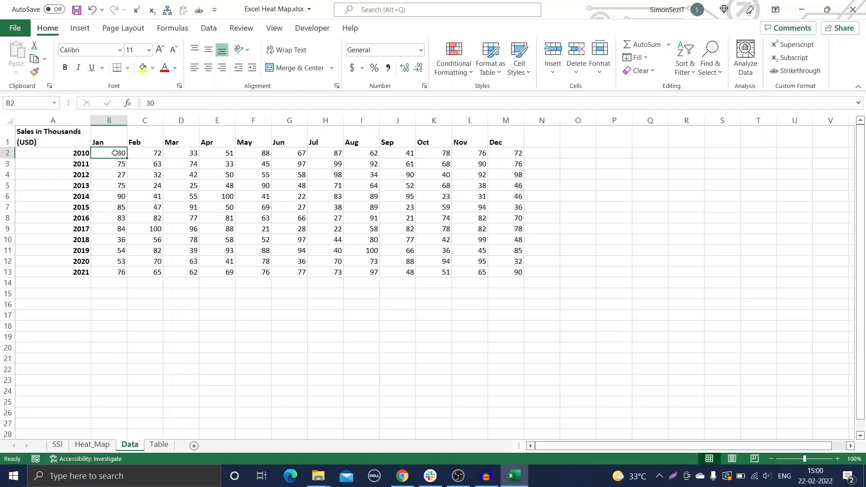
left_click_drag(116, 154, 513, 268)
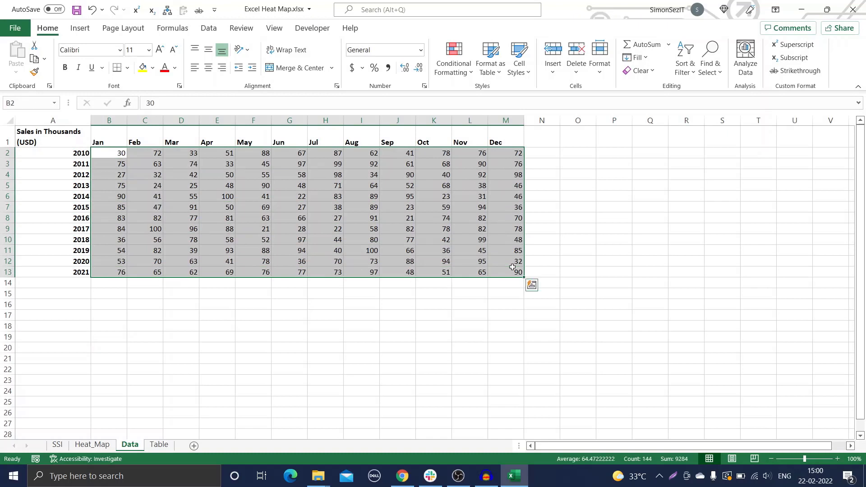
left_click(468, 78)
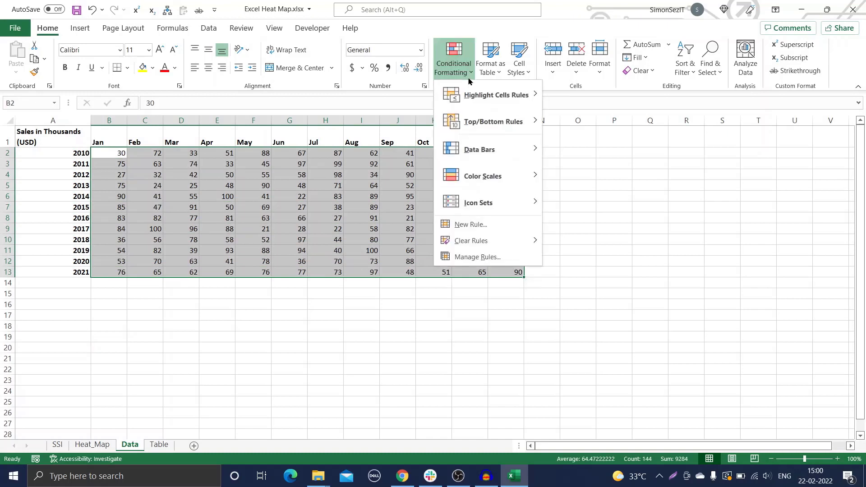
mouse_move(486, 182)
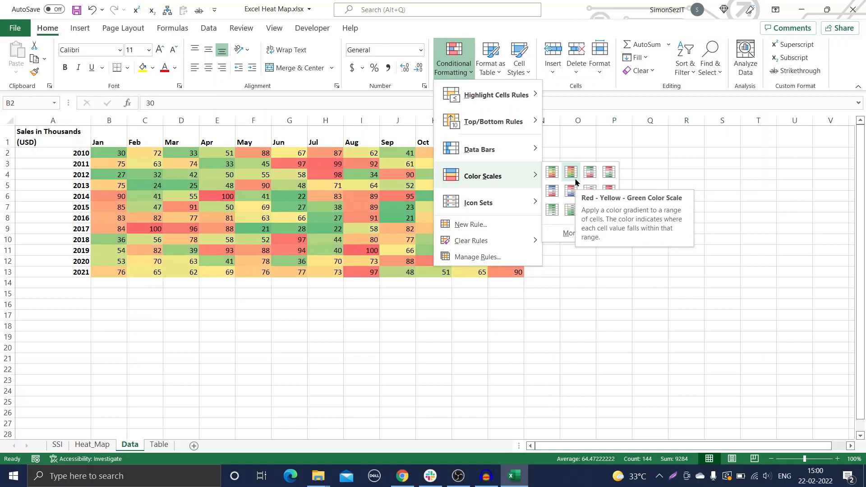
left_click(575, 178)
left_click(576, 180)
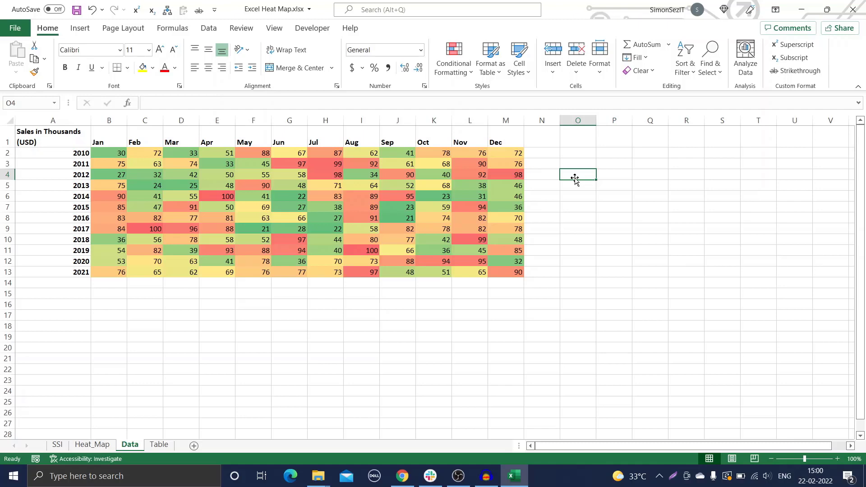
Hide the numbers in B2:M13 with the custom number format ;;; so only the heat map colors show
left_click_drag(109, 155, 500, 278)
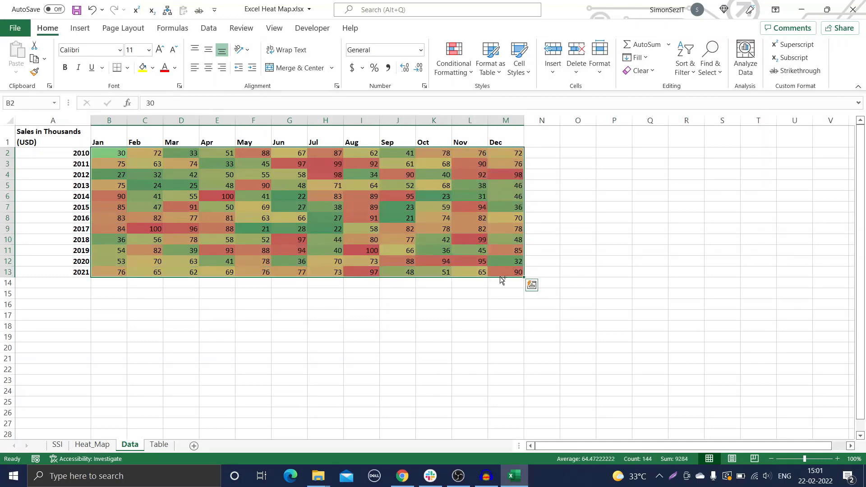
key("ctrl+1")
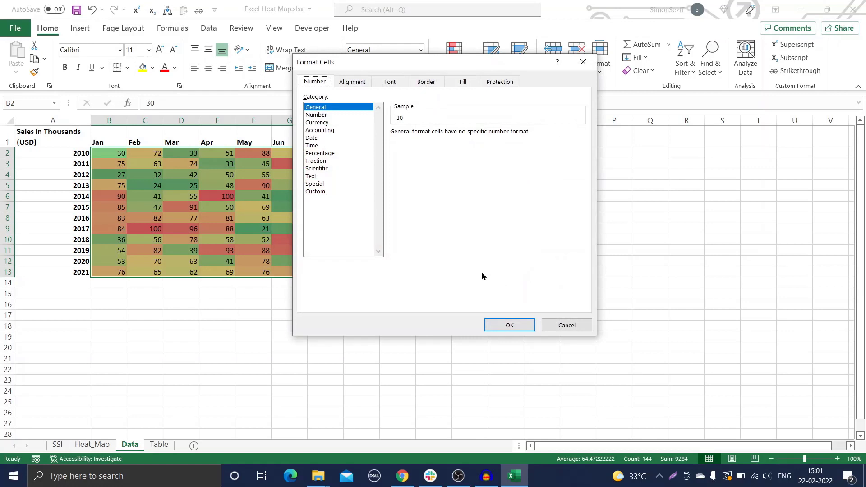
left_click(316, 192)
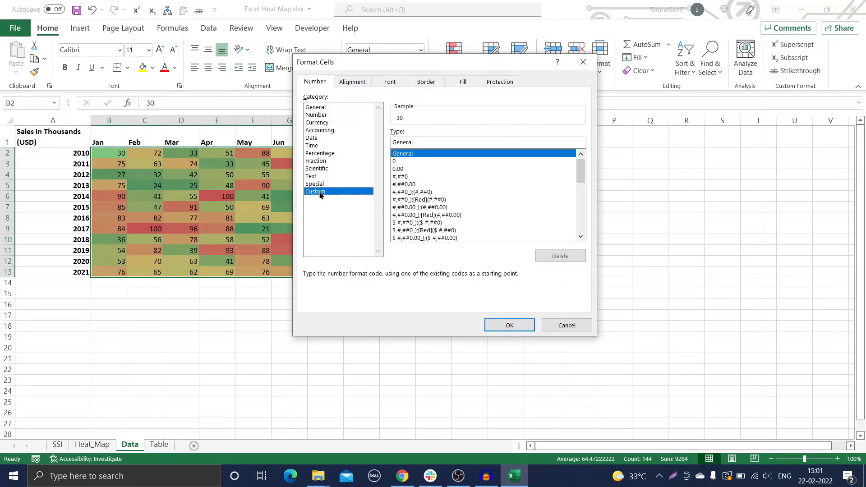
double_click(422, 141)
type(";;;")
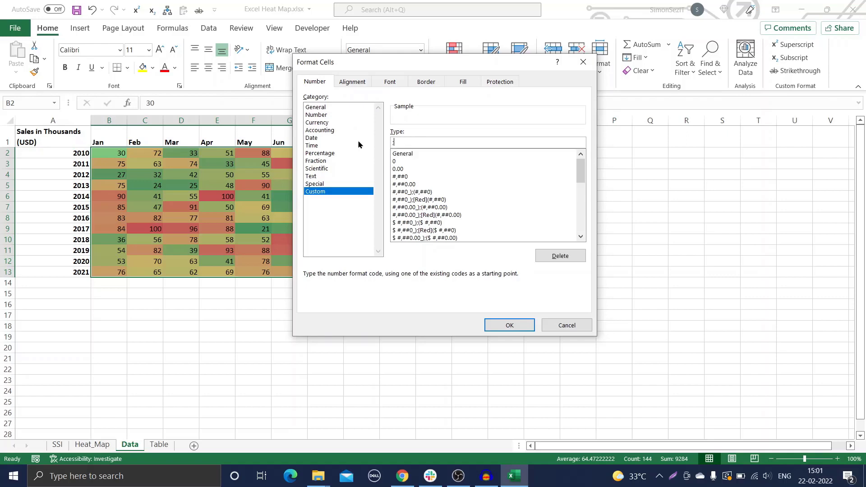
left_click(497, 323)
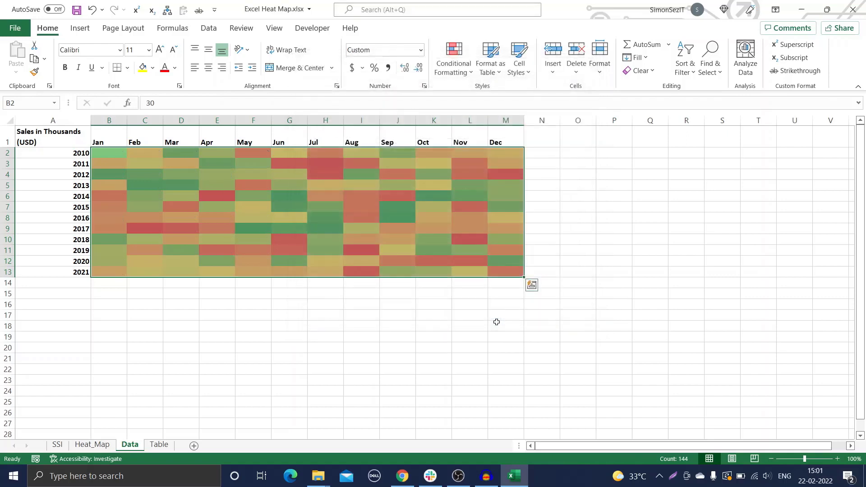
left_click(497, 325)
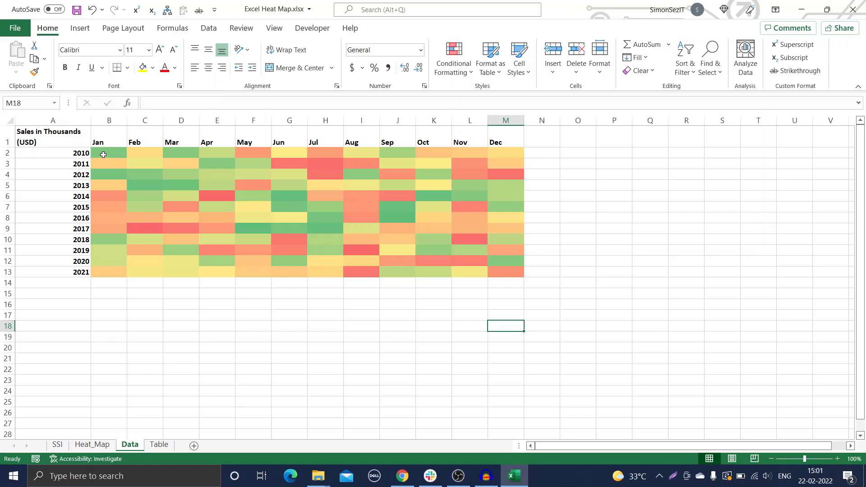
Add a conditional formatting rule to B2:M13 with a 2-Color Scale from orange for the lowest value to yellow for the highest
left_click_drag(103, 155, 500, 270)
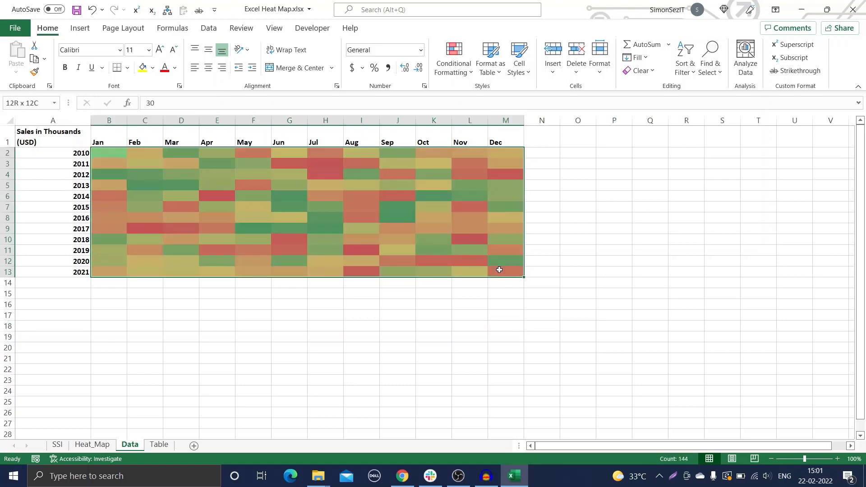
left_click(456, 66)
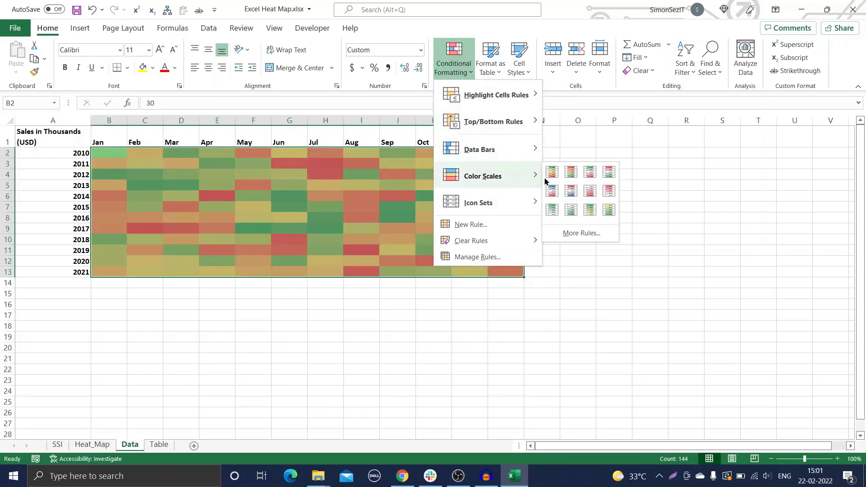
left_click(594, 233)
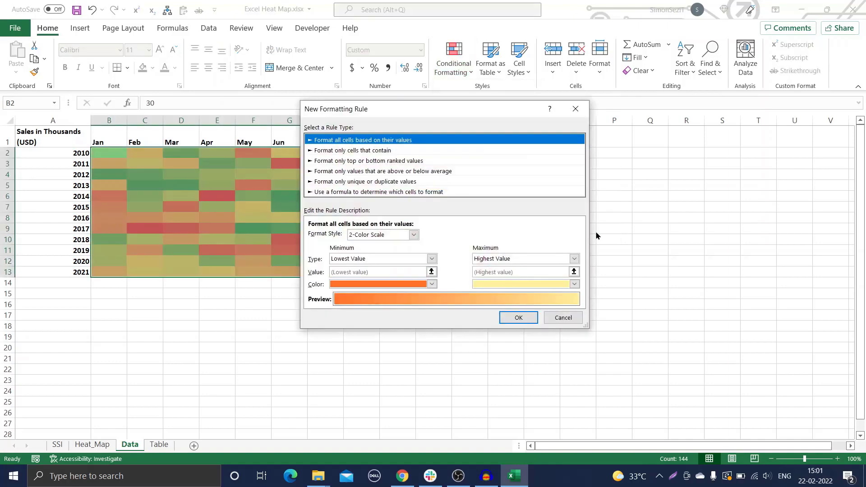
left_click(413, 235)
left_click(443, 228)
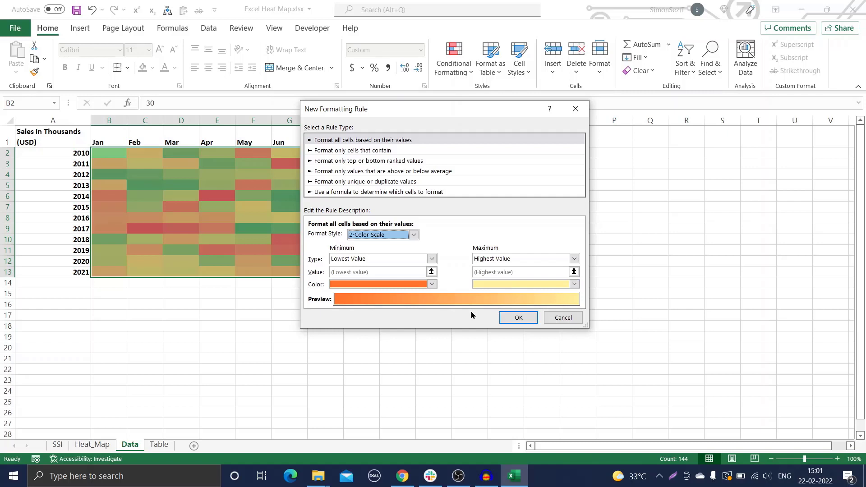
left_click(516, 317)
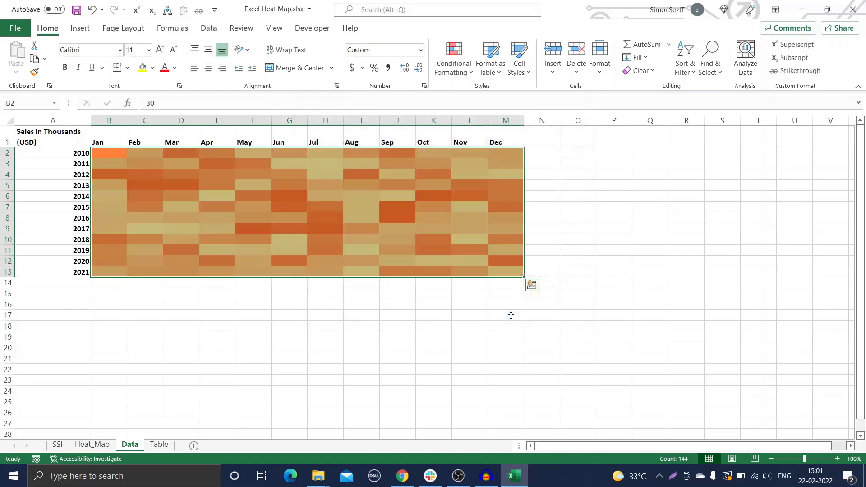
left_click(472, 337)
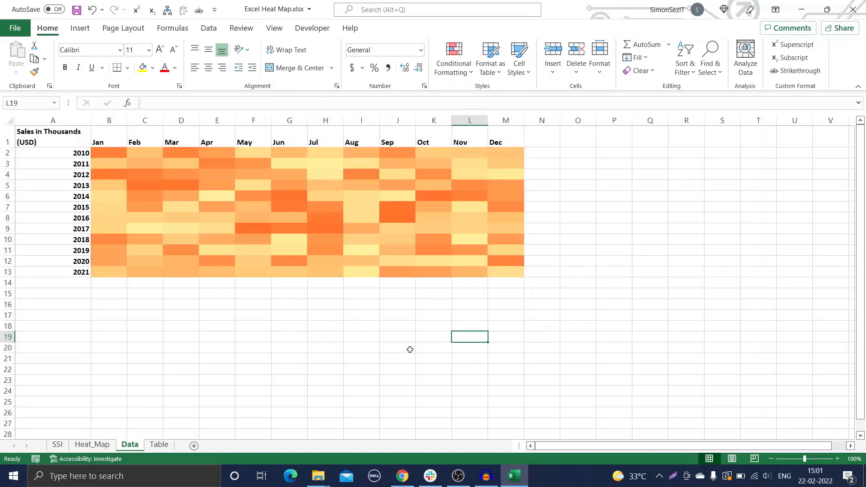
On the Heat_Map sheet, set the May 2017 sales value in cell F9 to 80
left_click(103, 447)
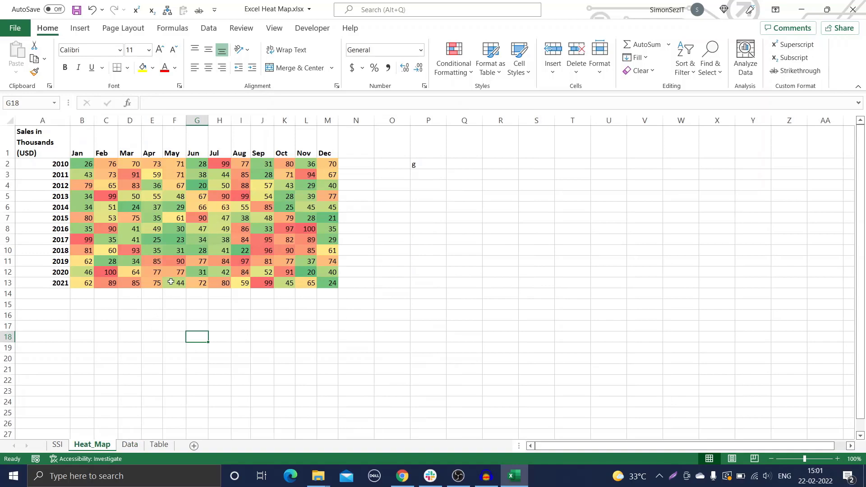
left_click(177, 239)
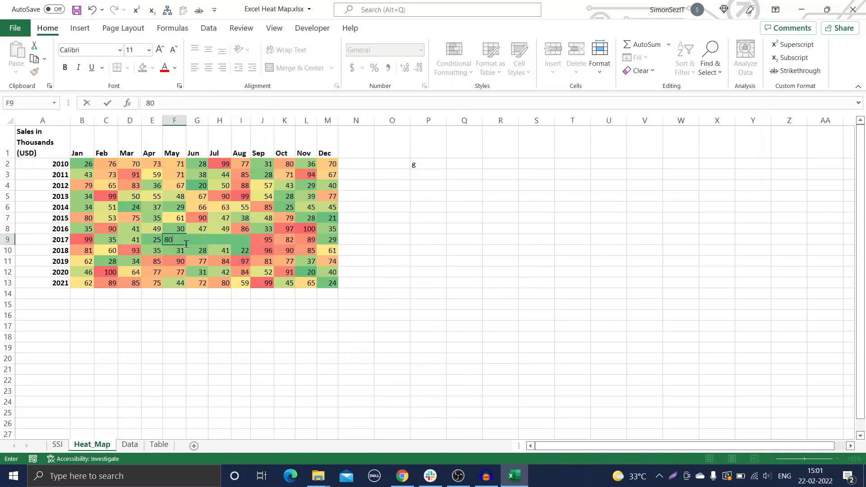
key("F9")
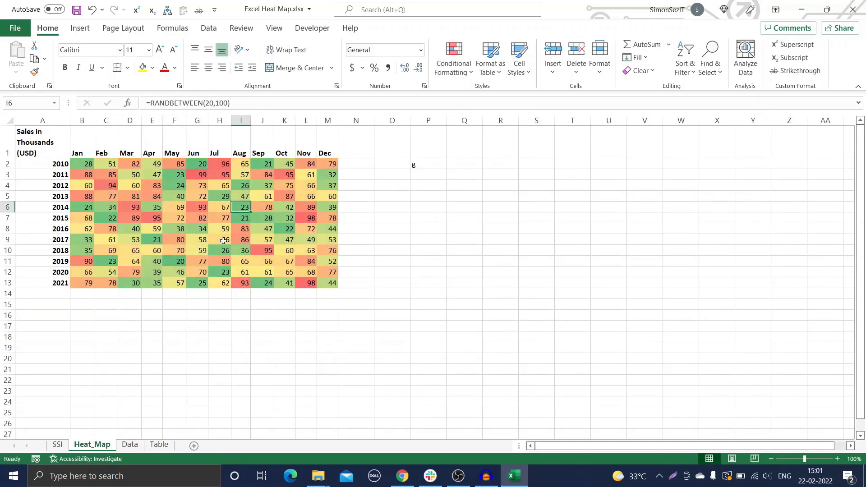
left_click(81, 296)
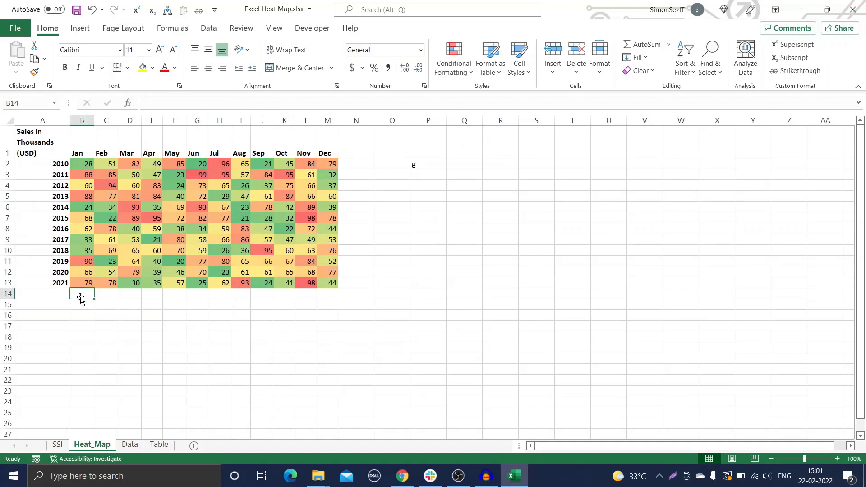
Enter 25 in B14 and 28 in C14, directly below the 2021 row of the Heat_Map sheet
type("25")
left_click(105, 294)
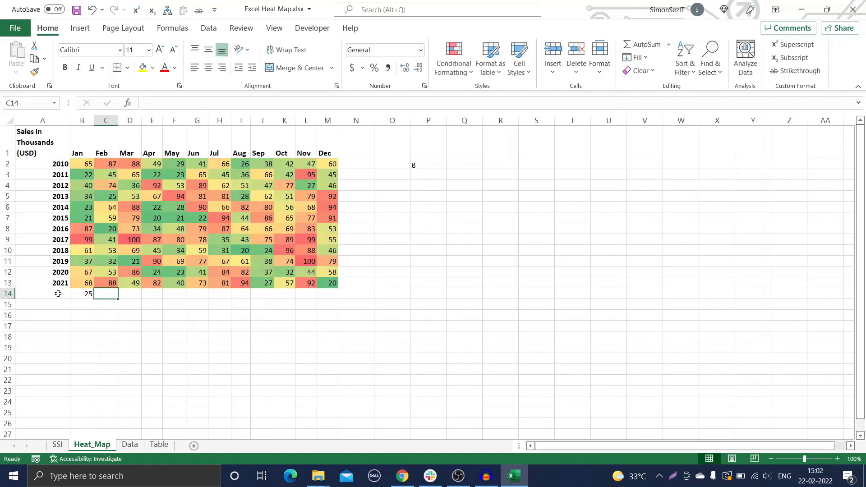
type("28")
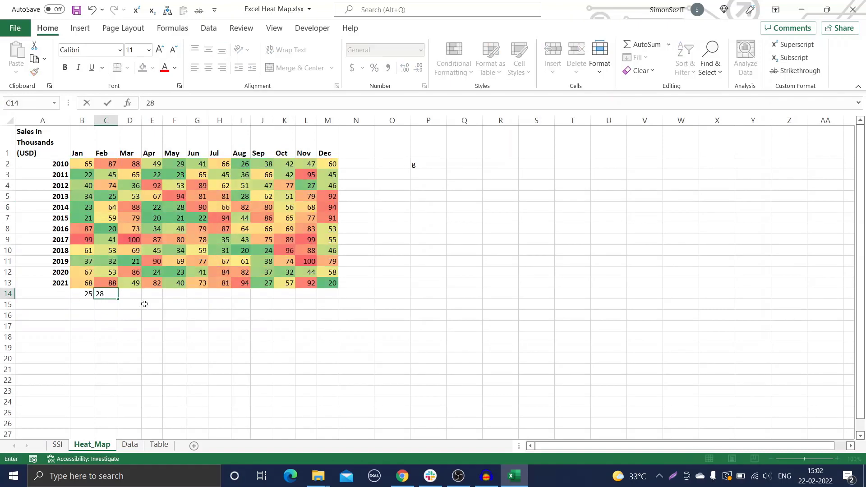
left_click(181, 306)
On the Table sheet, convert the heat map range A1:M13 into an Excel table with headers
left_click(159, 445)
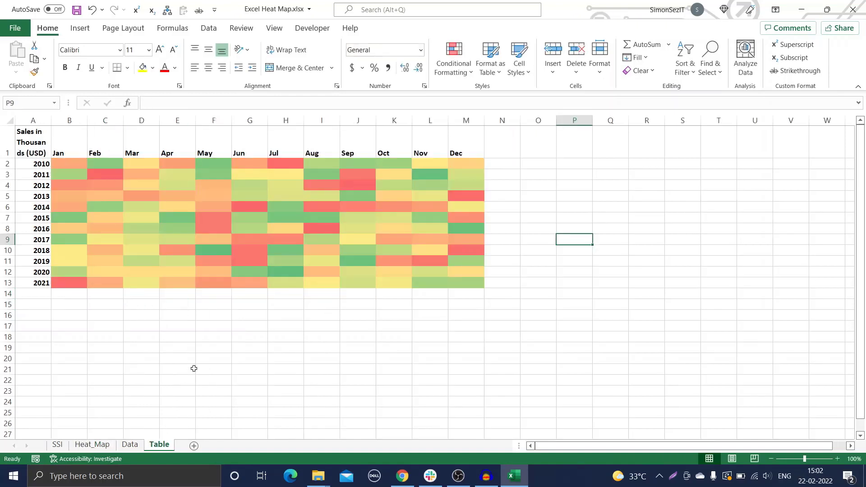
left_click(200, 361)
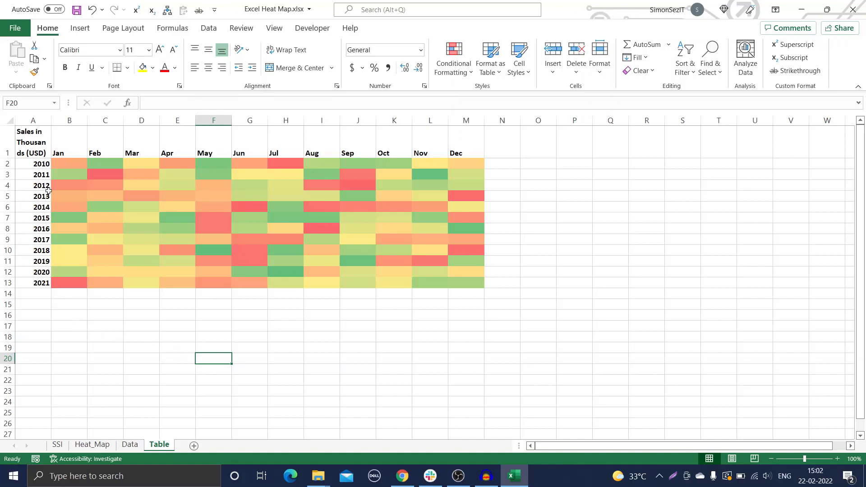
left_click(31, 141)
mouse_move(55, 152)
left_mouse_down()
mouse_move(442, 252)
mouse_move(474, 282)
left_mouse_up()
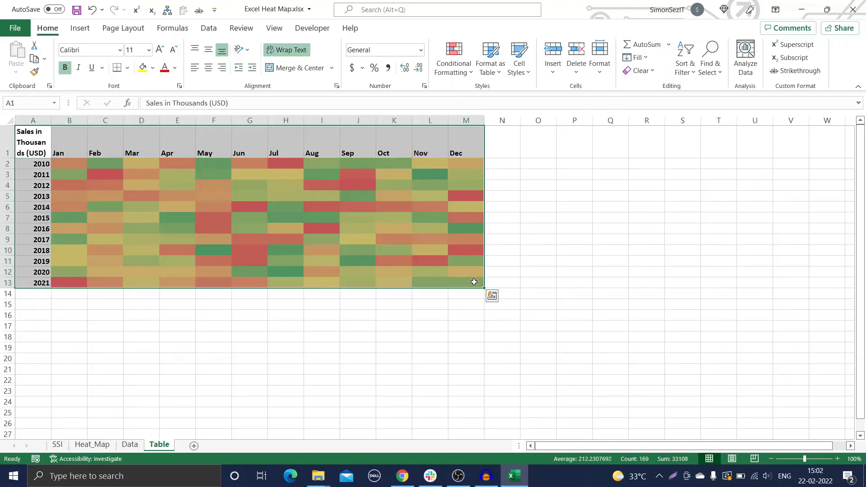
key("ctrl+t")
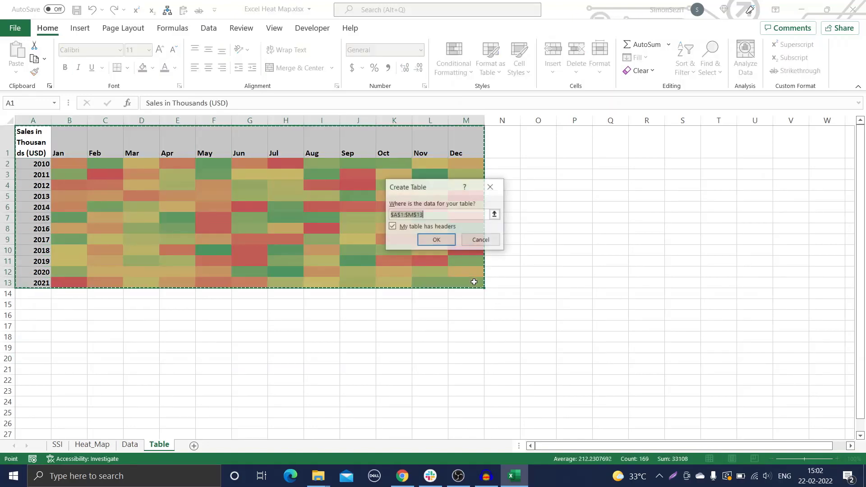
left_click(448, 240)
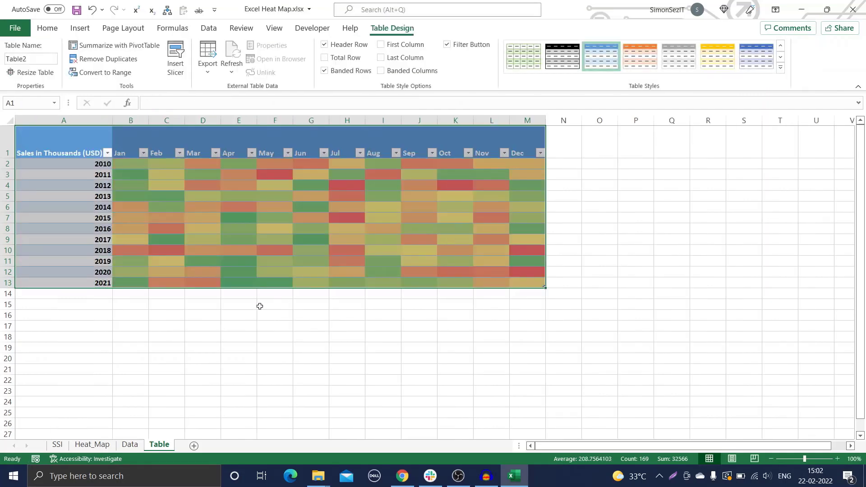
left_click(239, 307)
Add a new row to the table with 20 in B14 and 36 in C14, and return to the SSI sheet
left_click(143, 296)
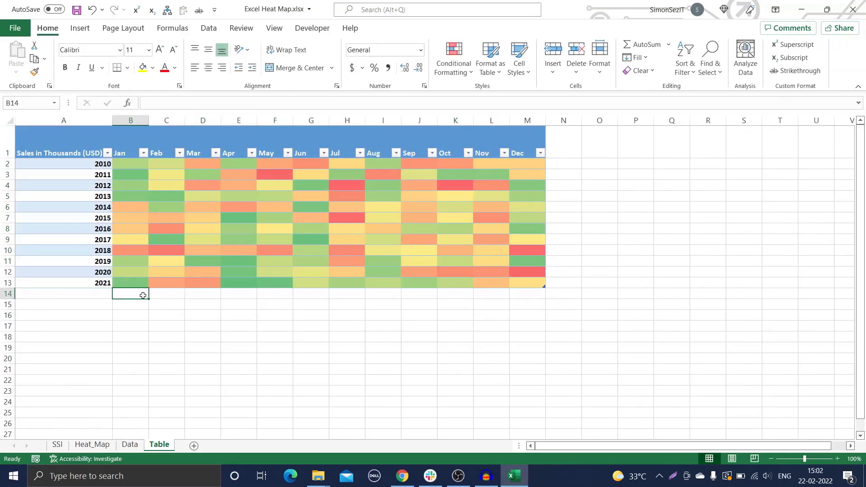
type("20")
left_click(207, 329)
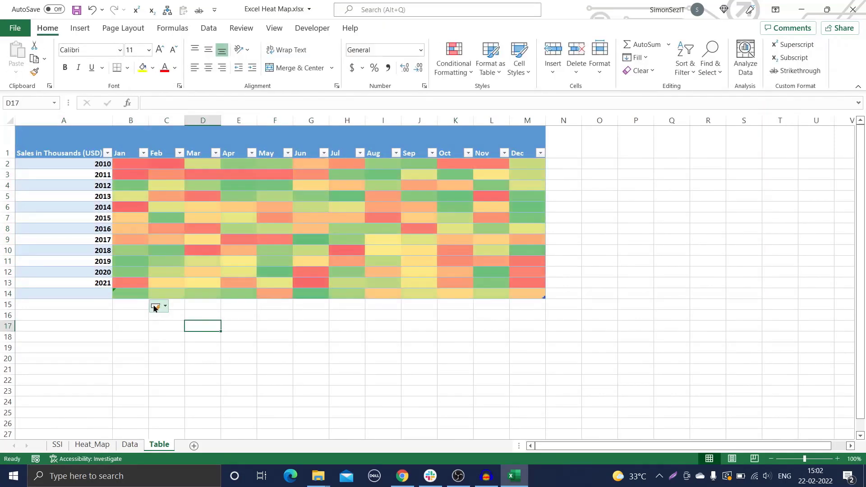
left_click(164, 294)
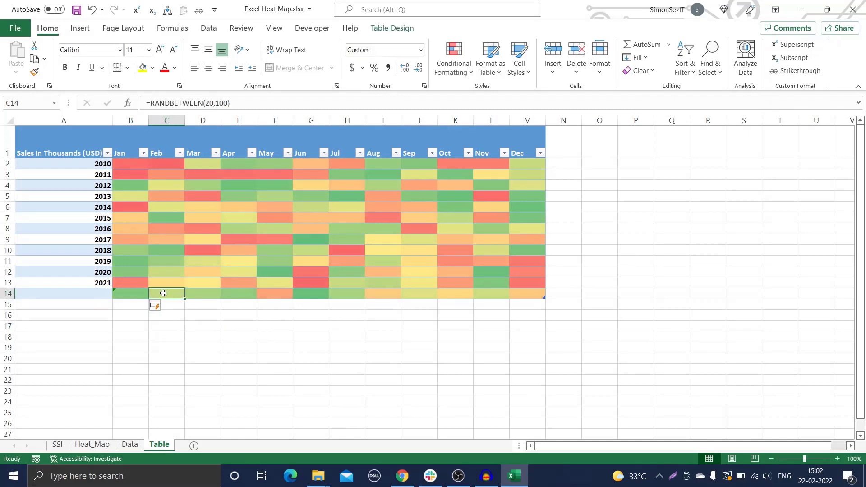
type("36")
left_click(129, 337)
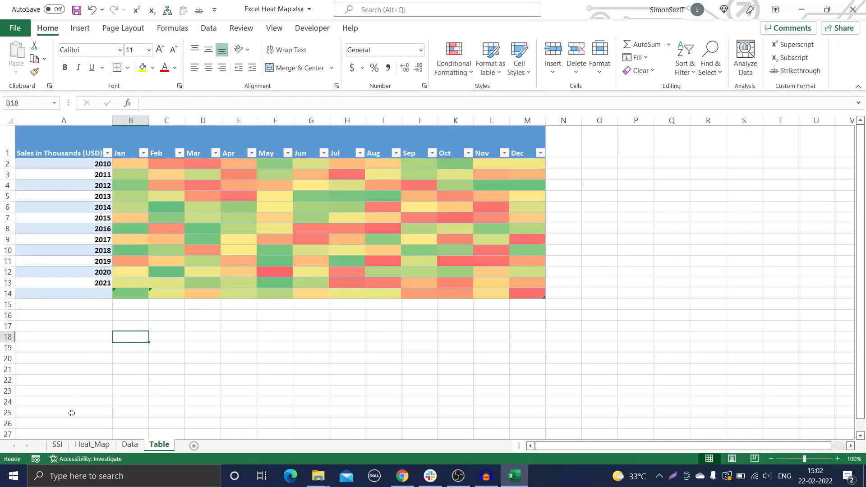
left_click(62, 445)
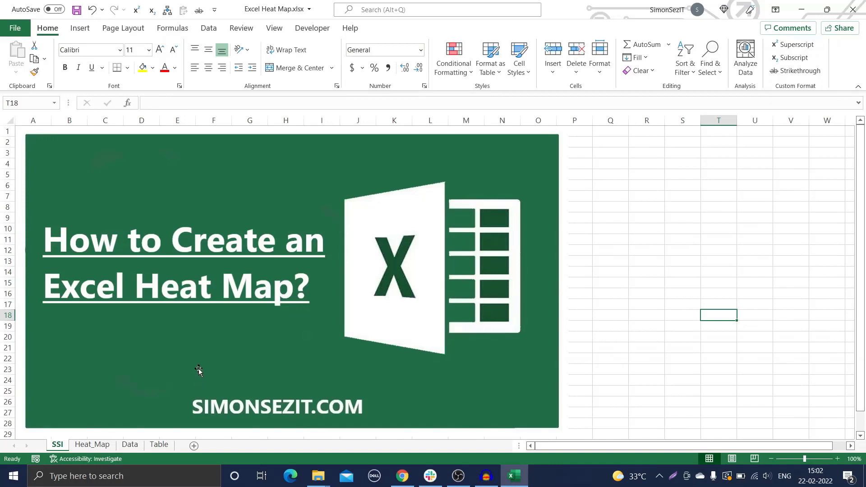
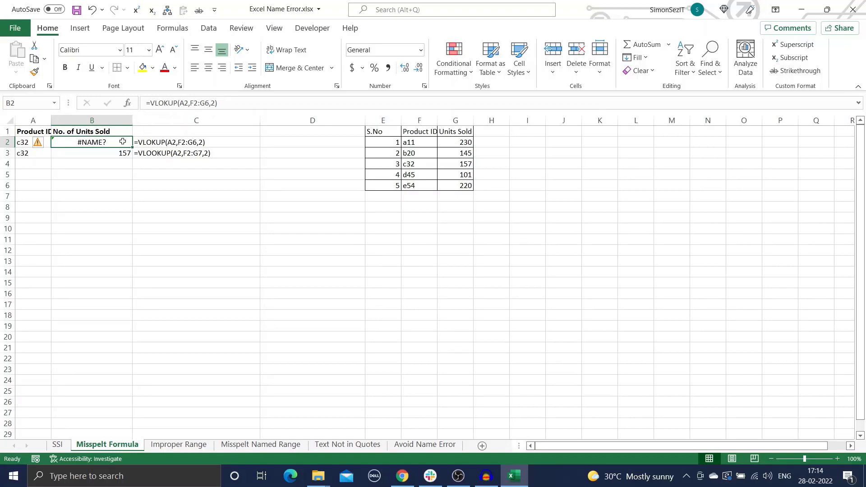
Examine the correct VLOOKUP formula in B3, and compare the SUM formulas in B22 and B23 on the Improper Range sheet
left_click(99, 154)
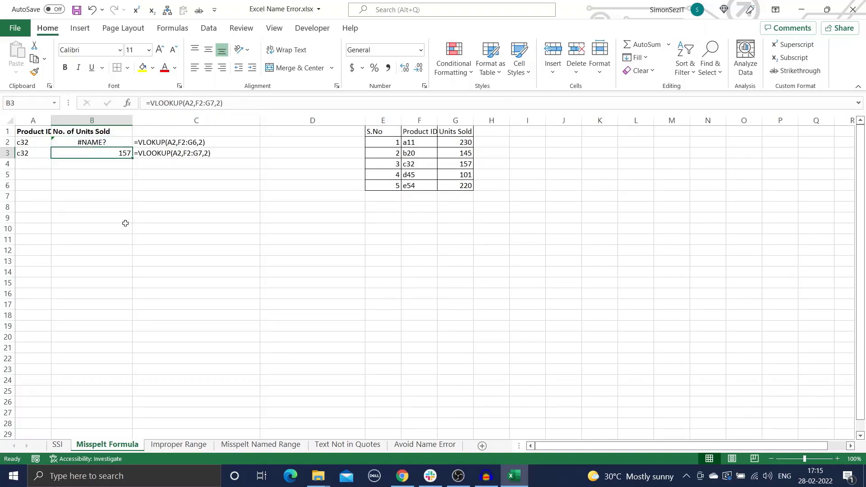
left_click(177, 445)
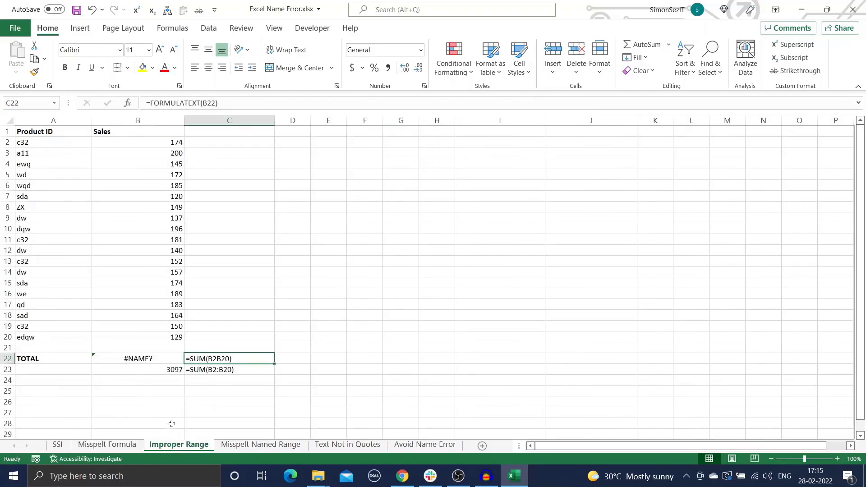
left_click(293, 280)
left_click(165, 361)
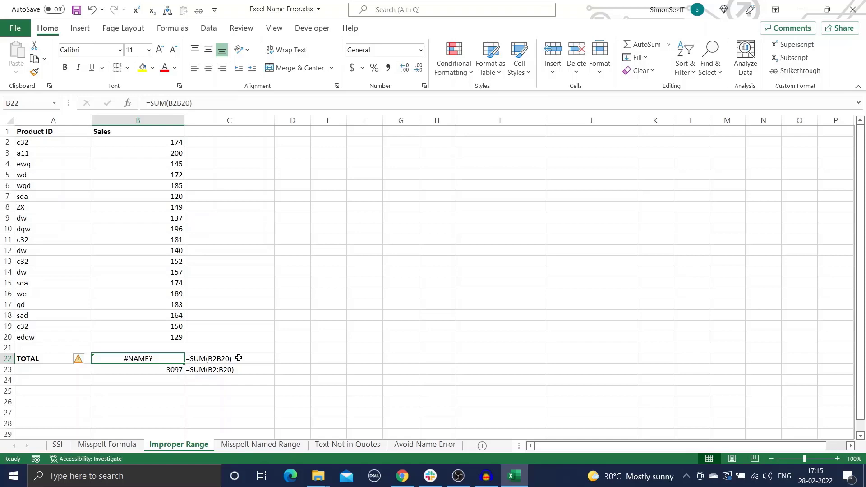
left_click(174, 369)
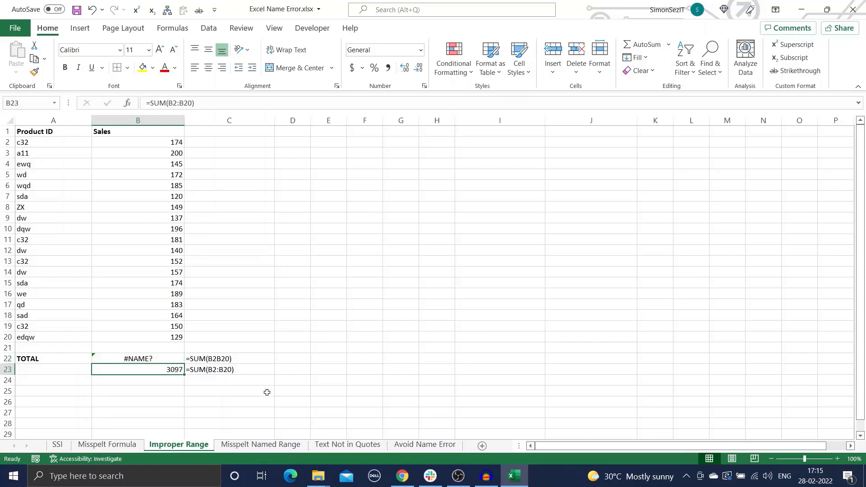
On the Misspelt Named Range sheet, compare the MAX formulas in rows 8 and 9 and check the workbook's defined names in the Name Manager
left_click(260, 445)
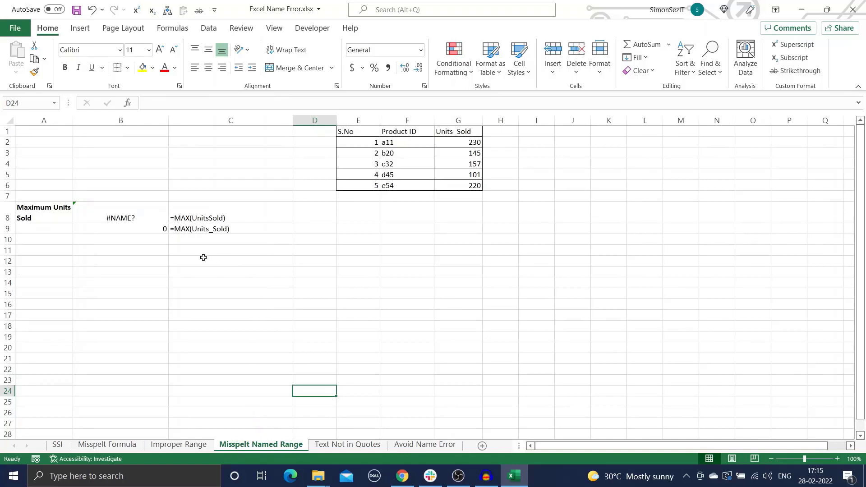
left_click(144, 213)
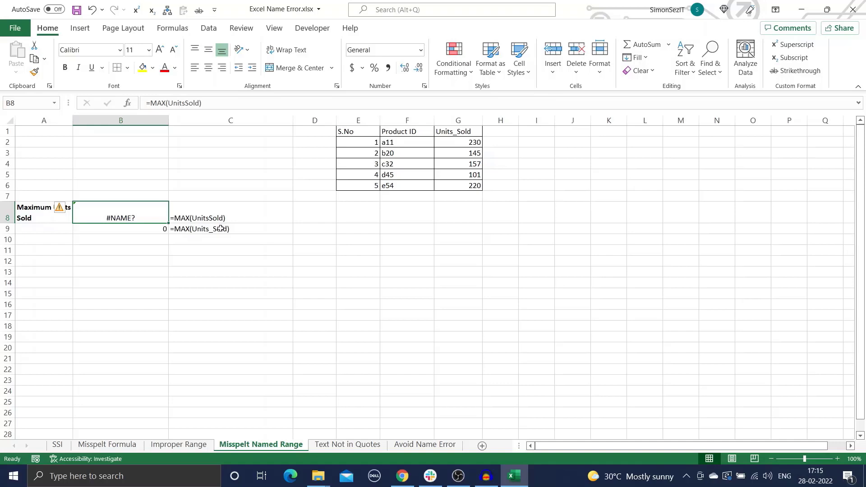
left_click(228, 230)
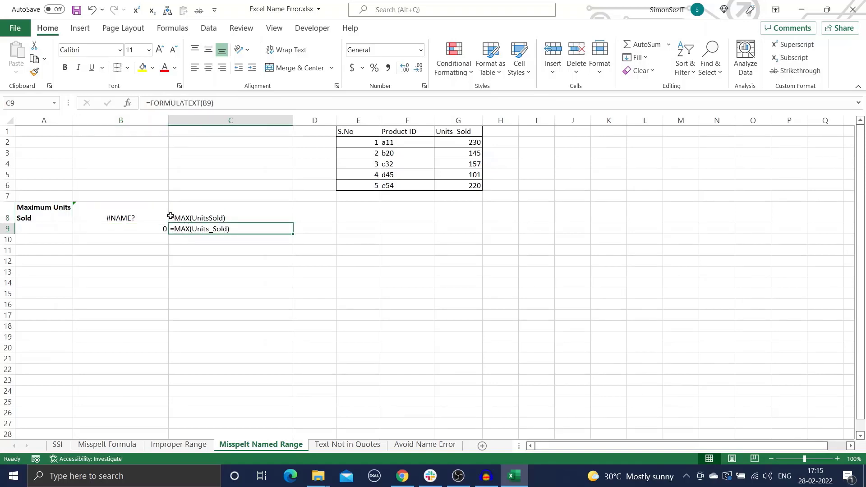
left_click(160, 217)
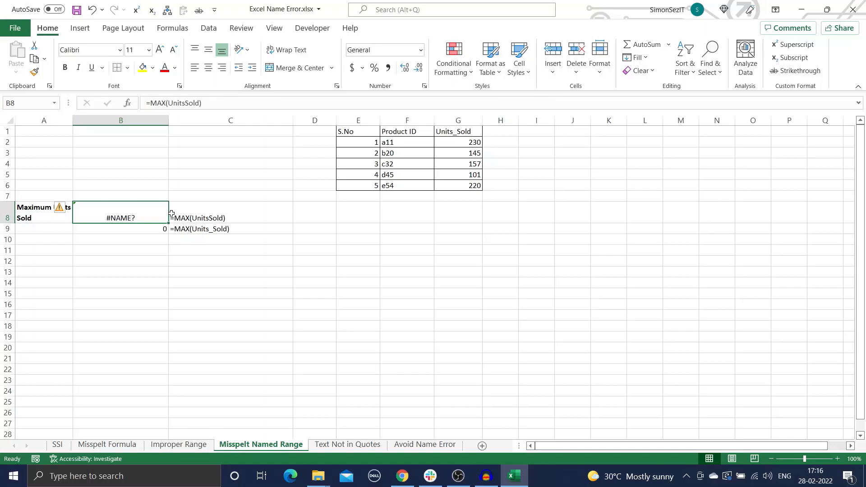
key("ctrl+F3")
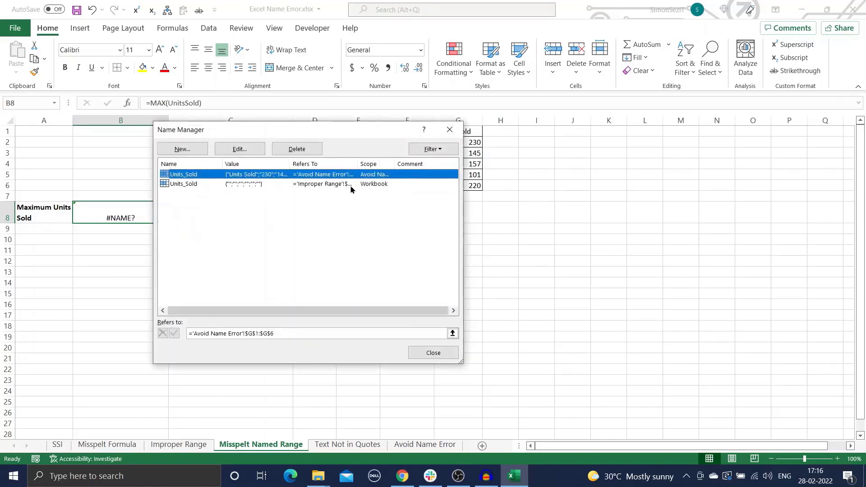
left_click(421, 353)
On the Text Not in Quotes sheet, compare the CONCAT formulas that use straight quotes and curly quotes
left_click(364, 445)
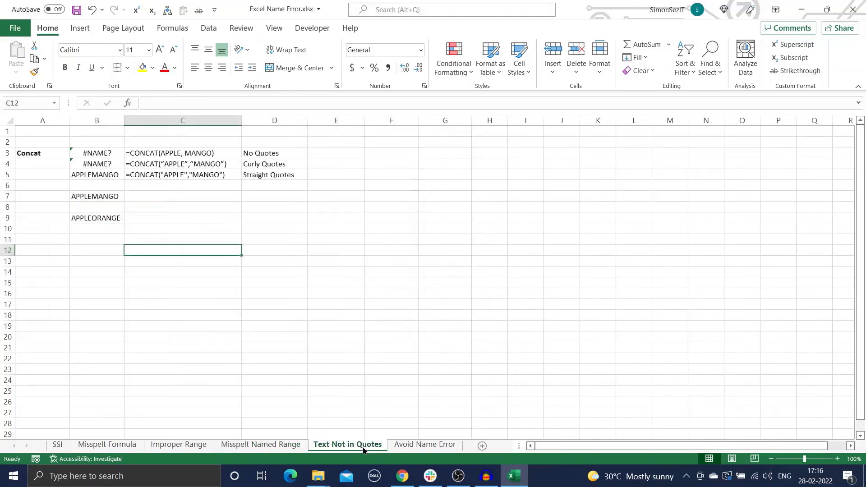
left_click(254, 208)
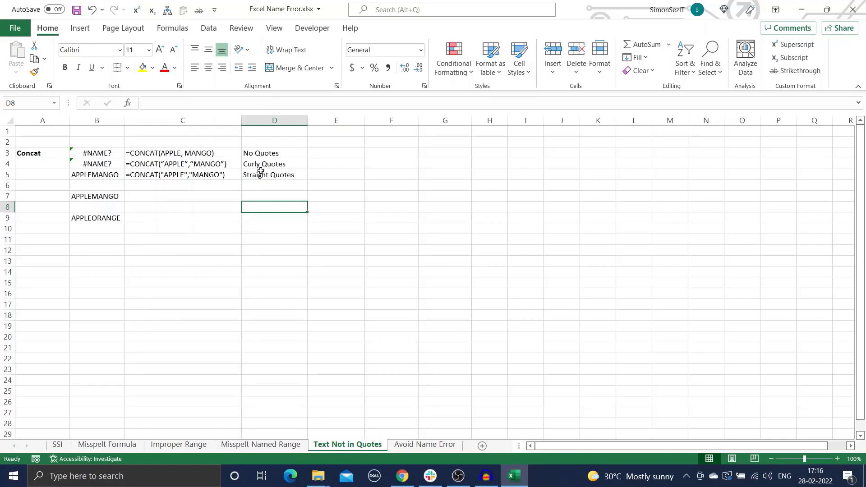
left_click(259, 174)
left_click(220, 175)
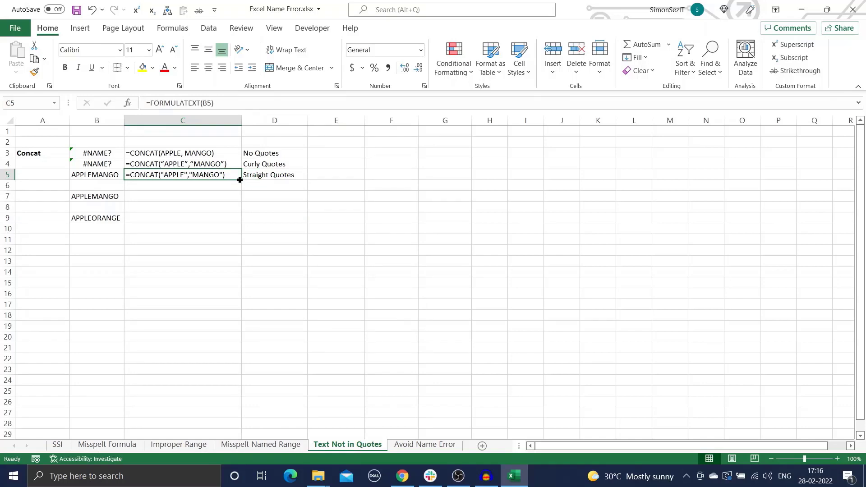
left_click(232, 164)
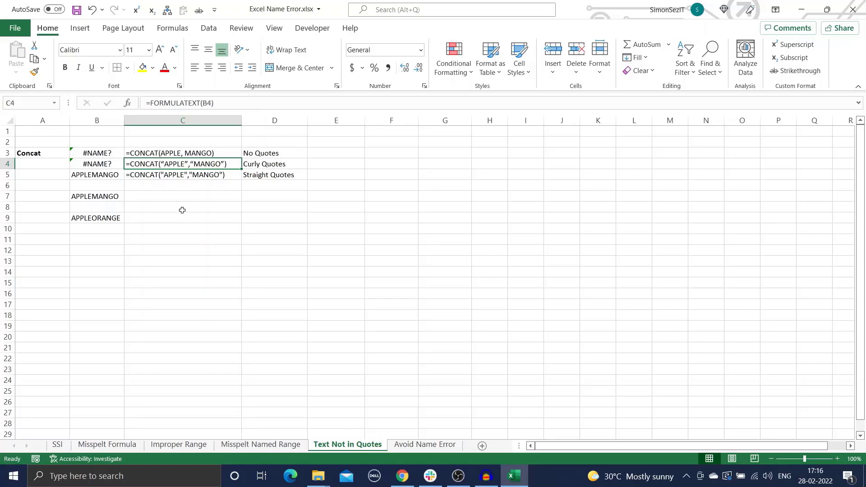
On the Avoid Name Error sheet, replace the faulty formula in B2 with =VLOOKUP(A2,F2:G6,2)
left_click(398, 445)
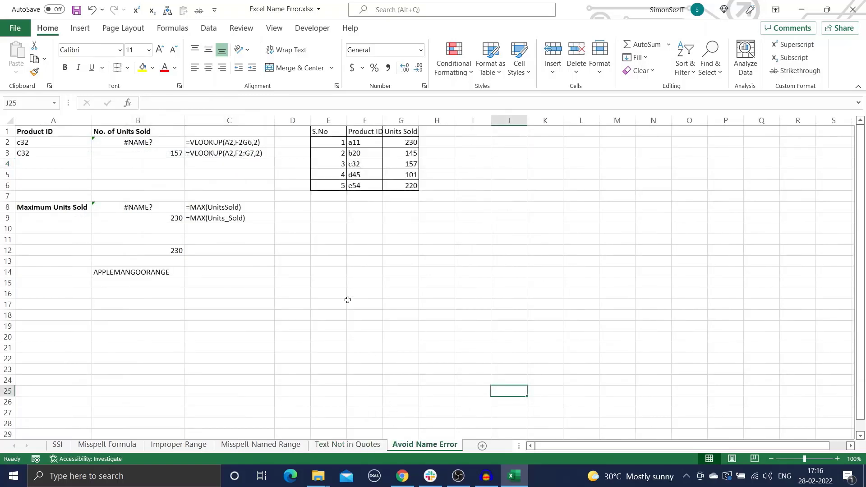
left_click(140, 142)
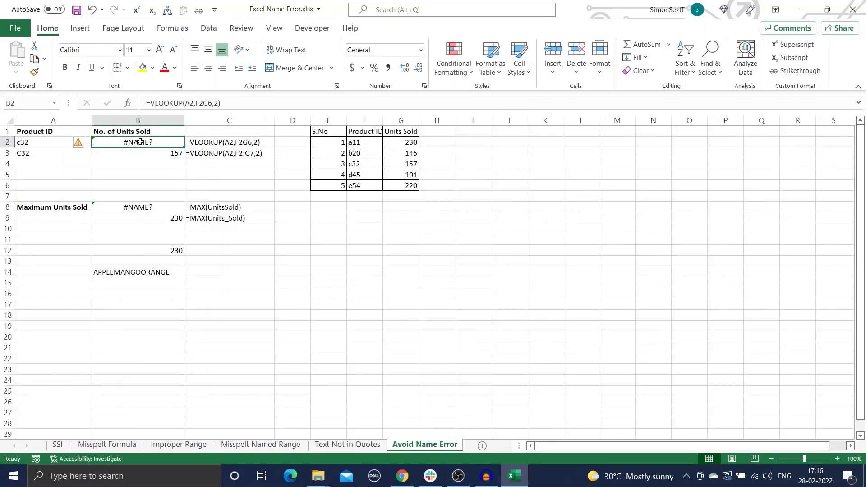
type("=")
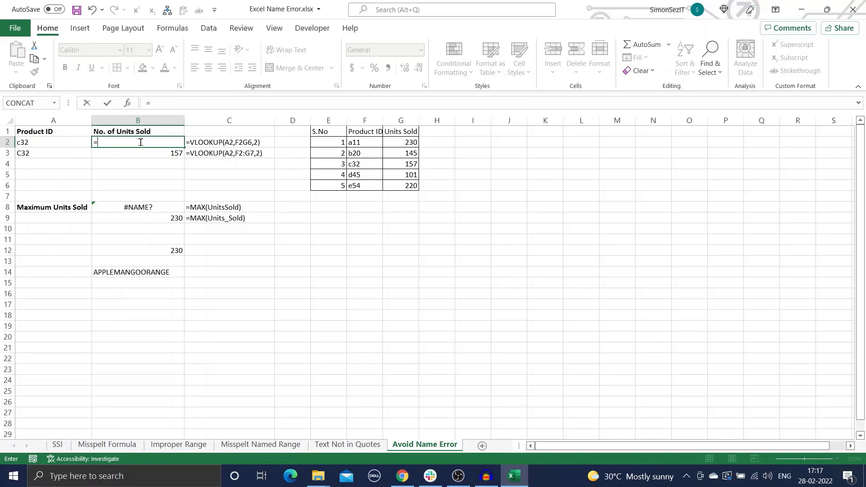
type("VL")
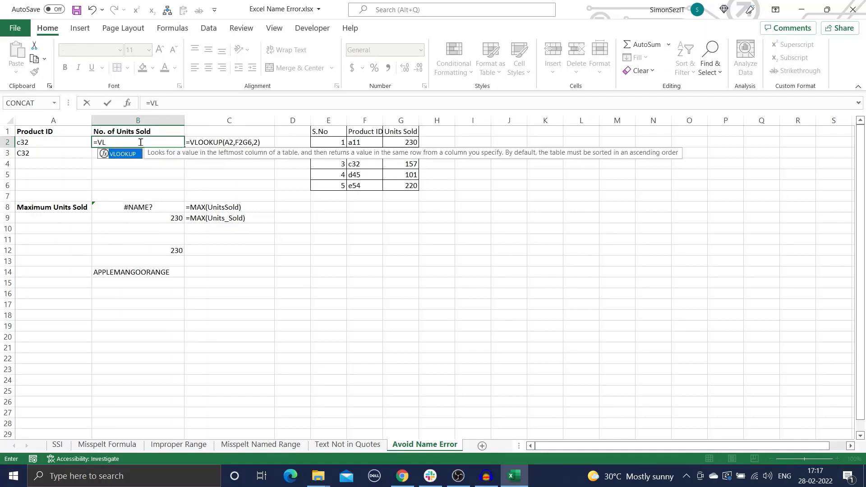
key("Tab")
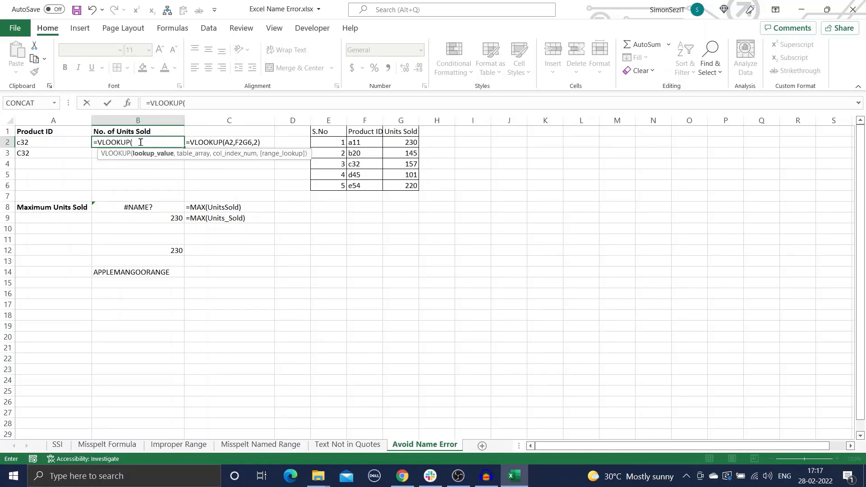
left_click(58, 142)
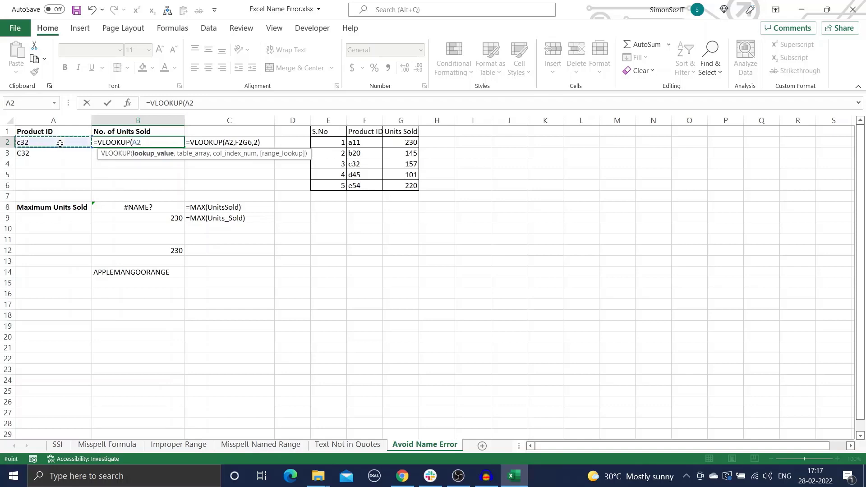
type(",")
left_click_drag(355, 143, 403, 185)
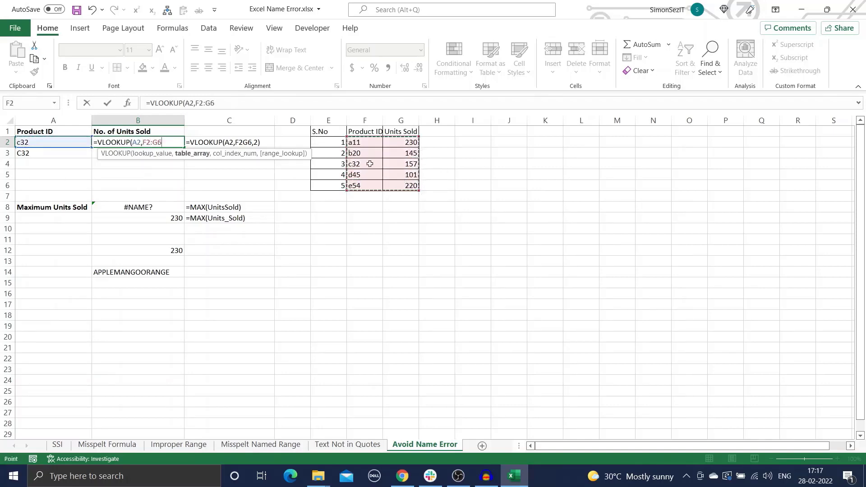
type(",")
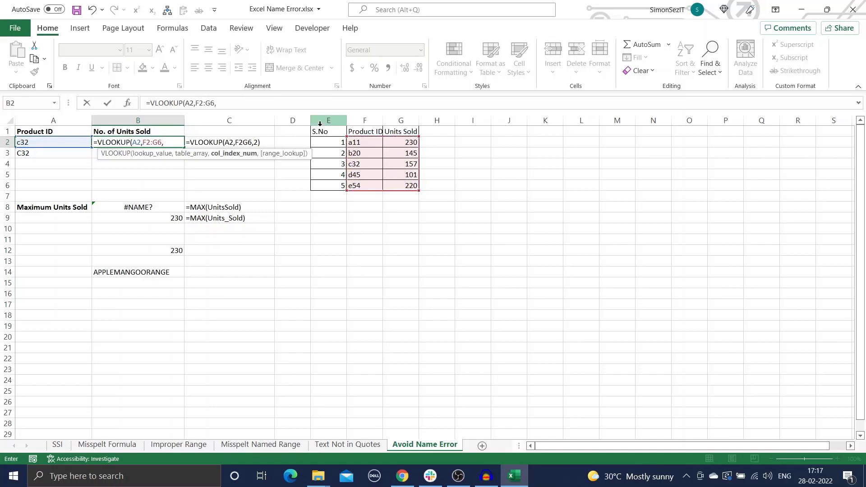
type("2)")
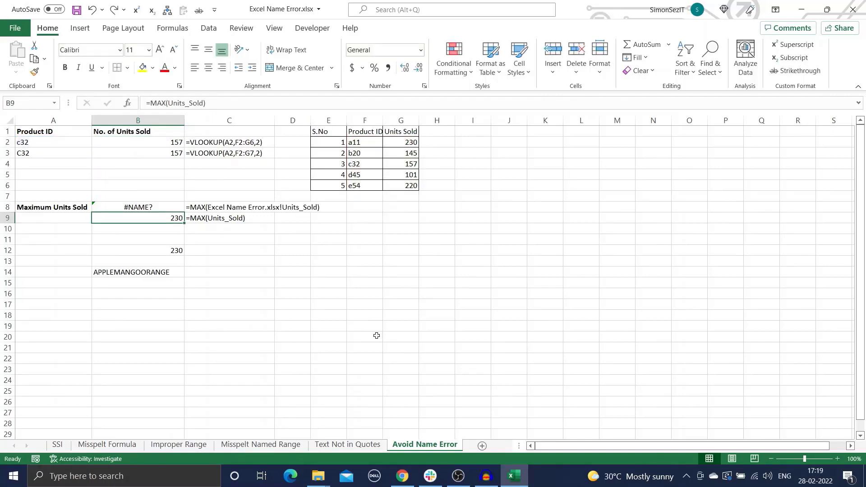
Replace the formula in B9 with a MAX formula on the worksheet-level named range, =MAX('Avoid Name Error'!Units_Sold)
type("=")
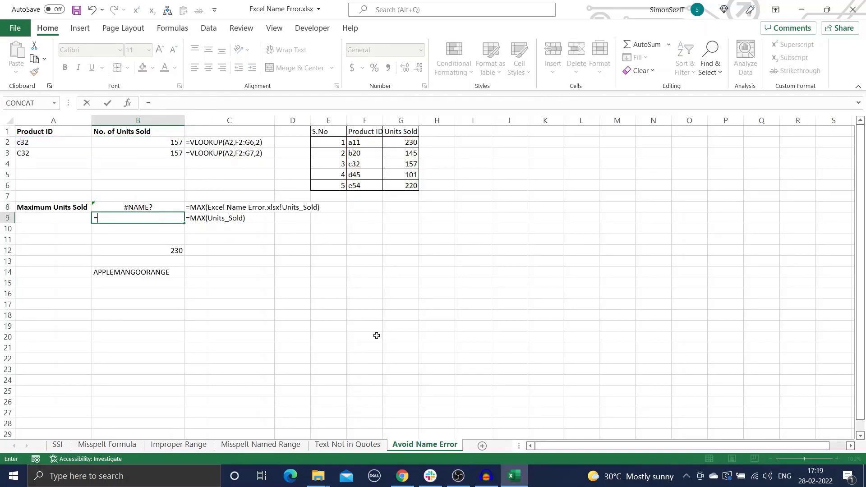
type("MA")
key("Down")
key("Down")
key("Down")
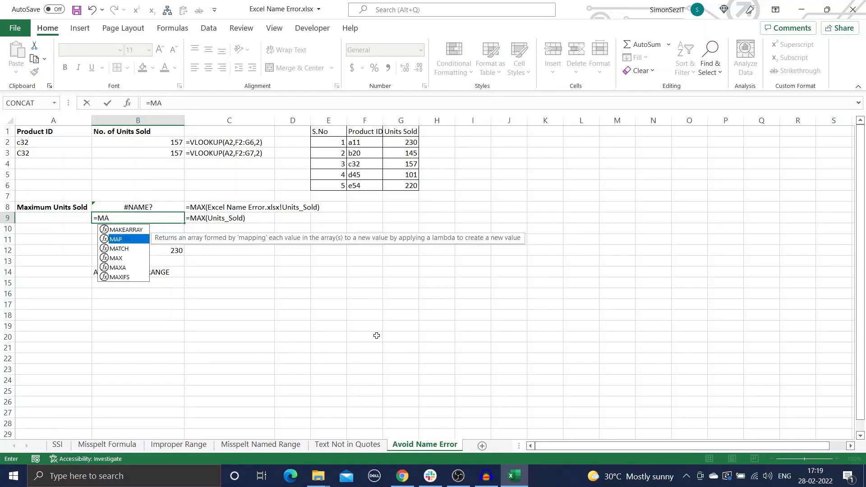
key("Tab")
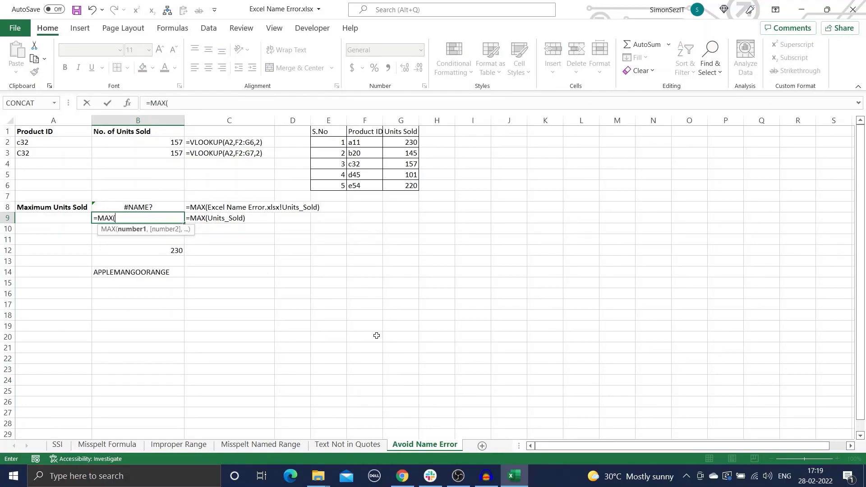
type("UN")
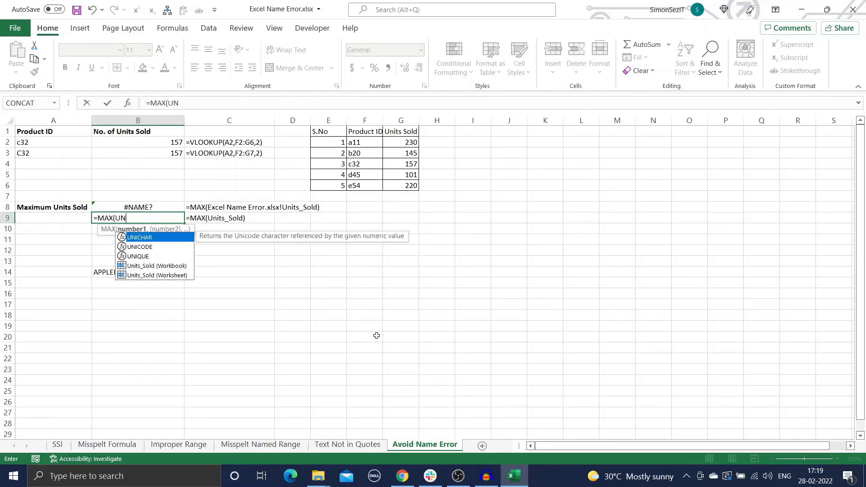
key("Down")
key("Down")
key("Down")
key("Down")
key("Tab")
type(")")
key("Return")
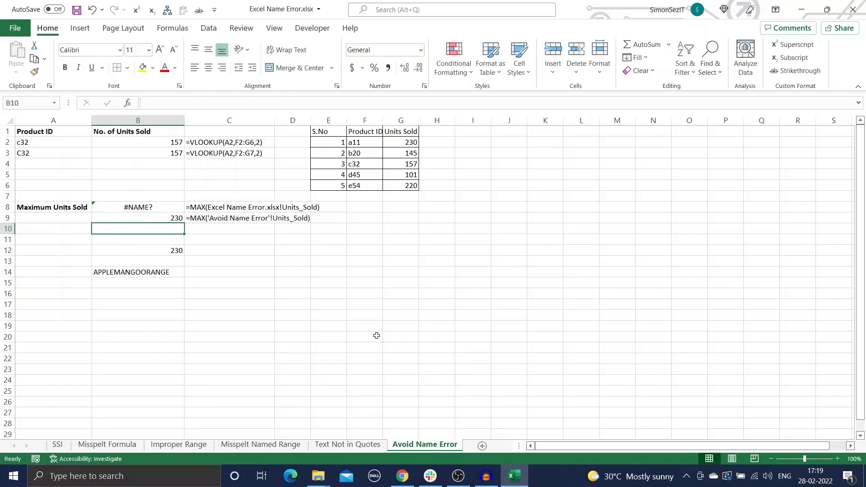
left_click(349, 338)
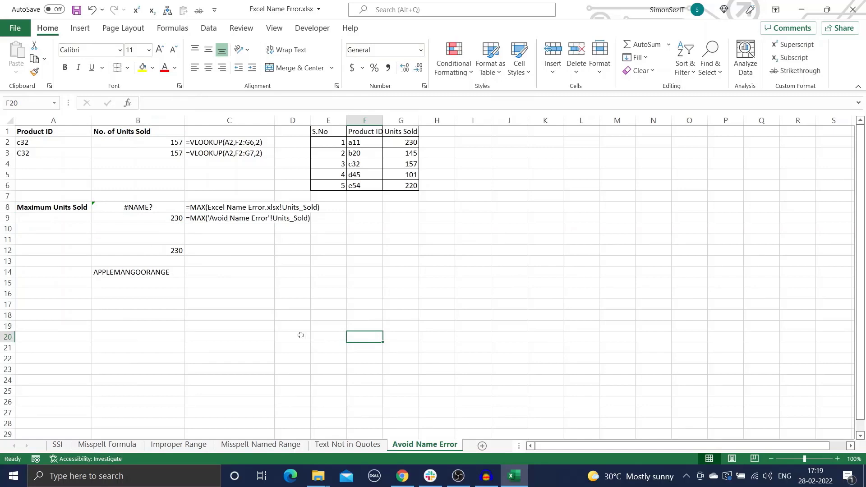
Look up the CONCAT function with Insert Function and start it in cell B15
left_click(131, 285)
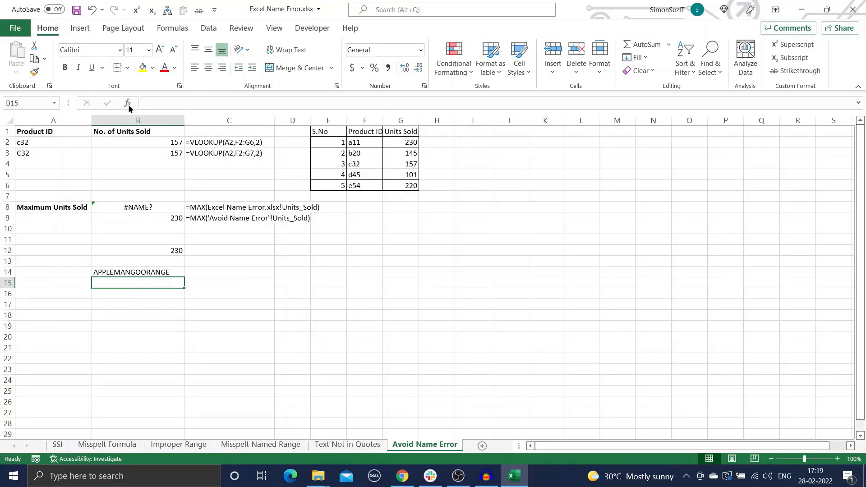
left_click(128, 104)
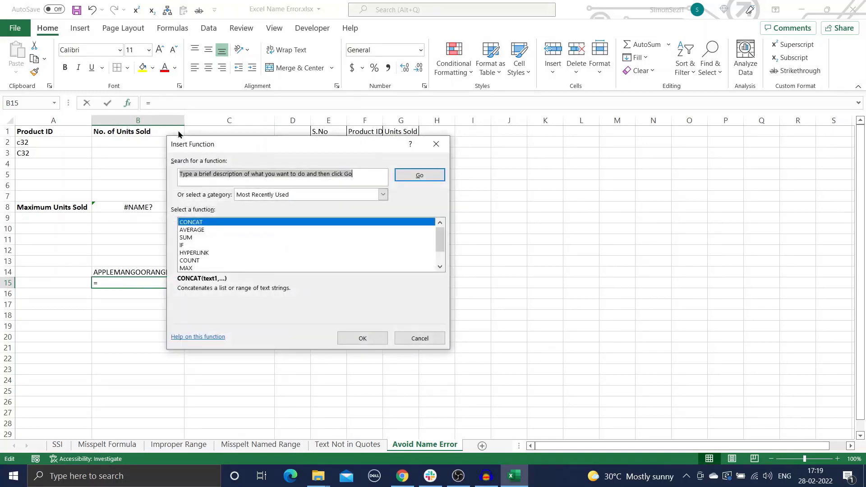
type("CONCAT")
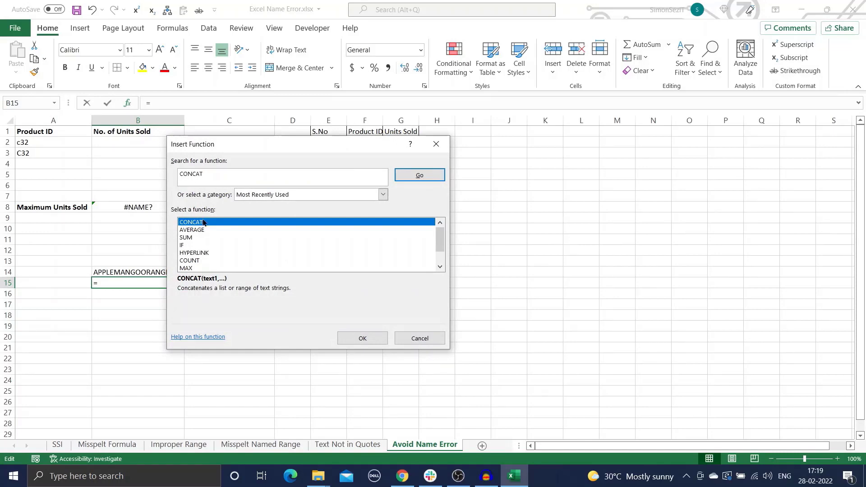
key("Return")
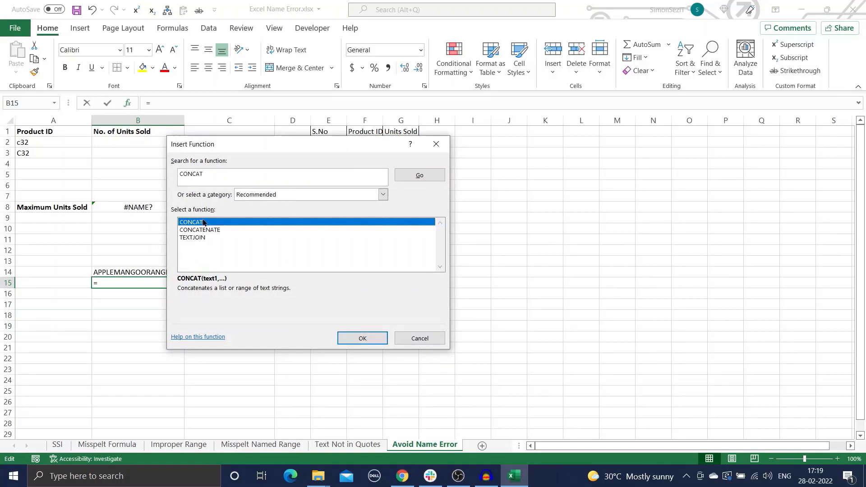
left_click(352, 345)
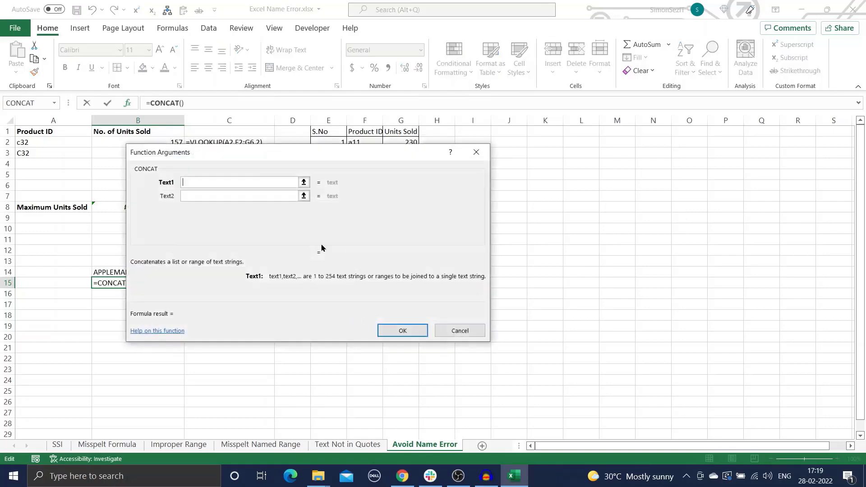
Fill the CONCAT arguments with APPLE, MANGO and ORANGE and insert the formula into B15
type("APPLE")
left_click(232, 197)
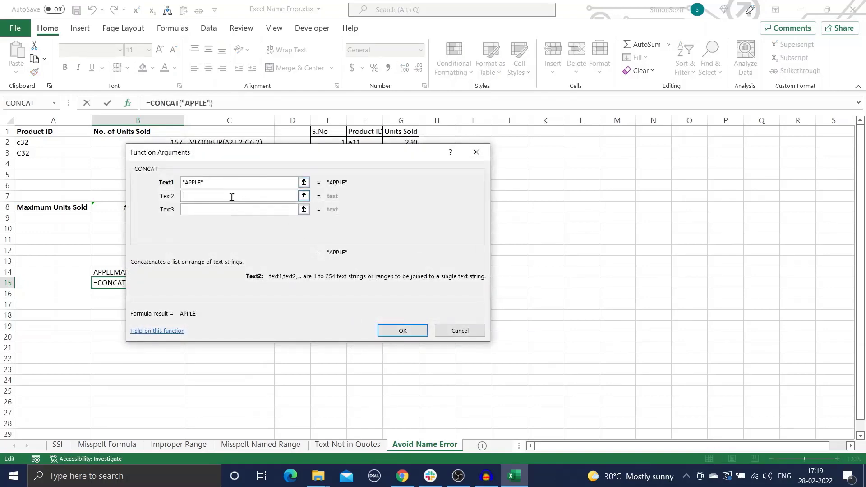
type("MANGO")
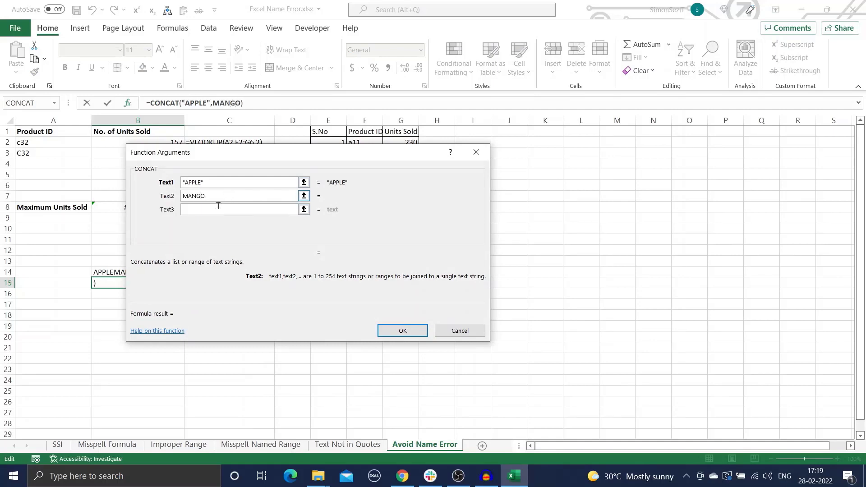
left_click(217, 208)
type("ORANGE")
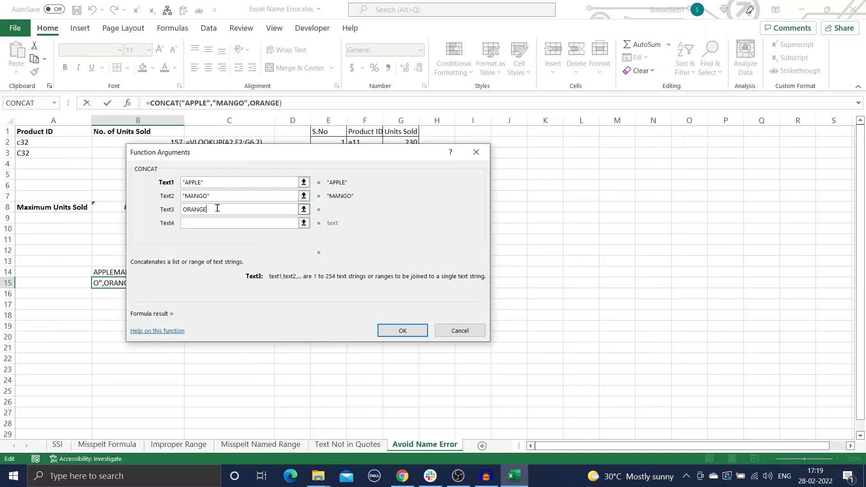
left_click(396, 331)
left_click(397, 328)
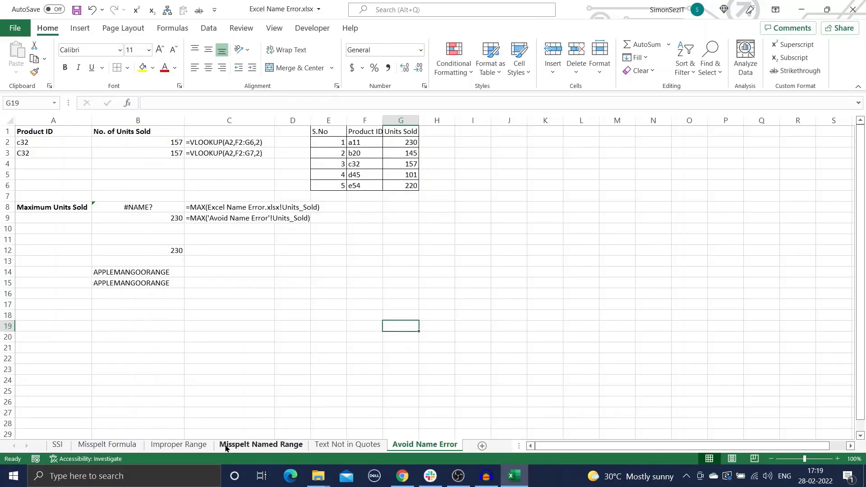
On the Misspelt Formula sheet, use Go To Special on A1:C4 to select only formula cells that contain errors
left_click(179, 445)
left_click(246, 445)
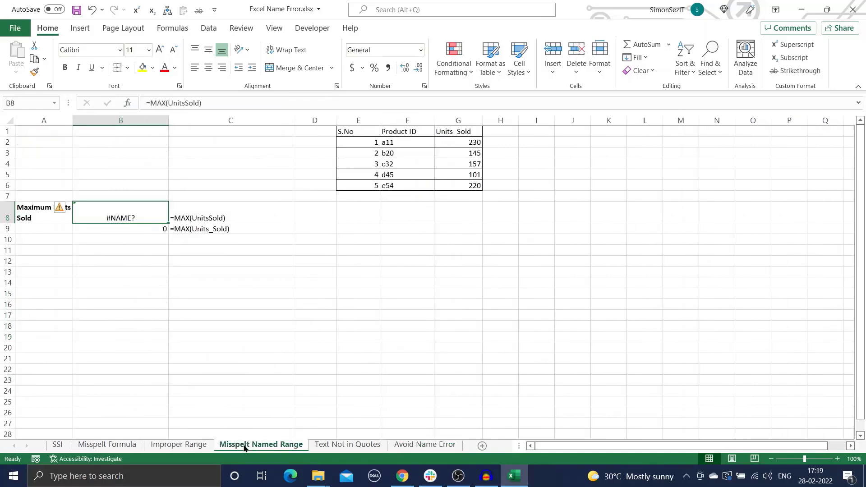
left_click(115, 445)
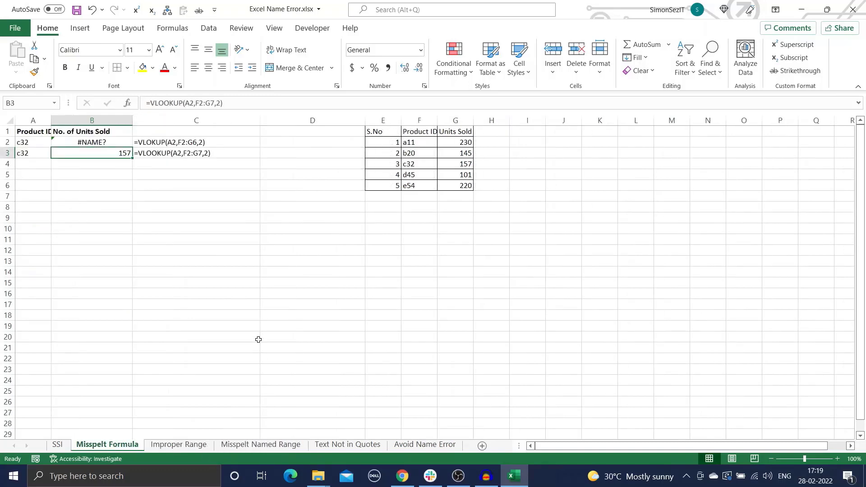
left_click(158, 276)
left_click_drag(28, 131, 178, 163)
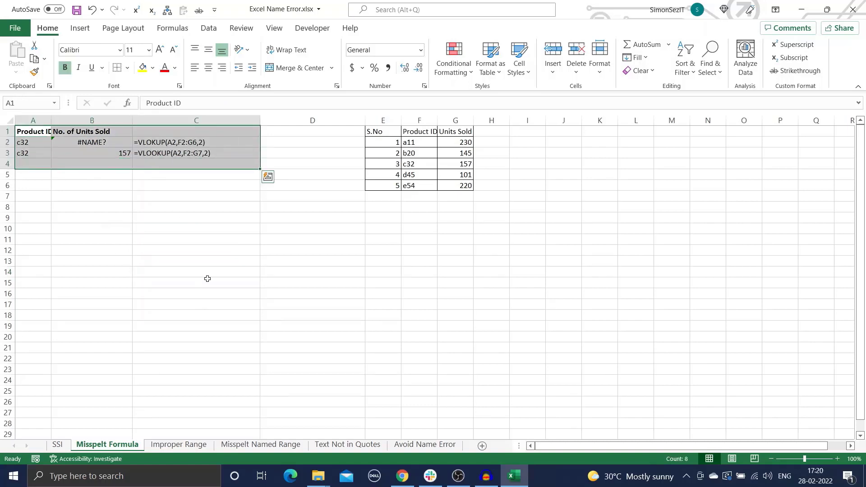
left_click(717, 78)
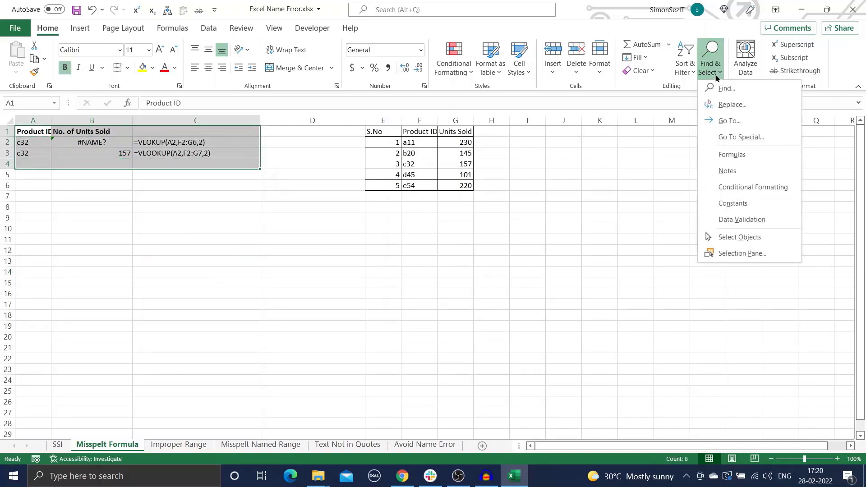
left_click(743, 138)
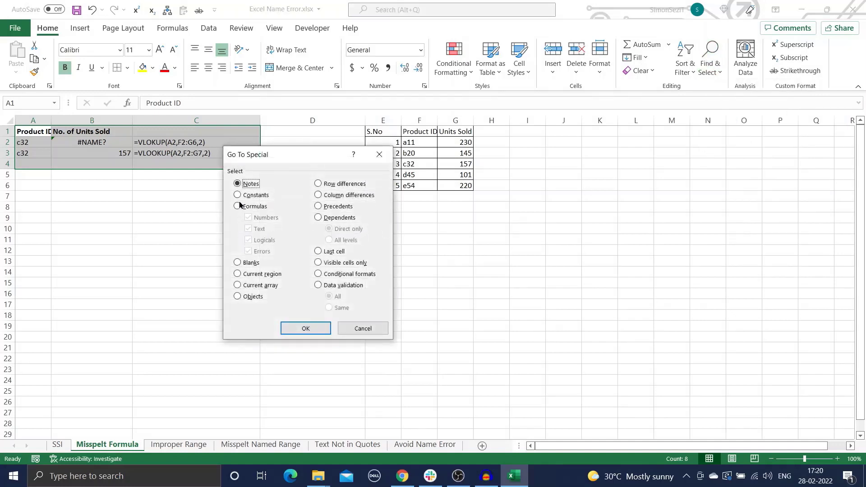
left_click(237, 207)
left_click(249, 251)
left_click(249, 240)
left_click(249, 251)
left_click(249, 228)
left_click(248, 218)
left_click(306, 329)
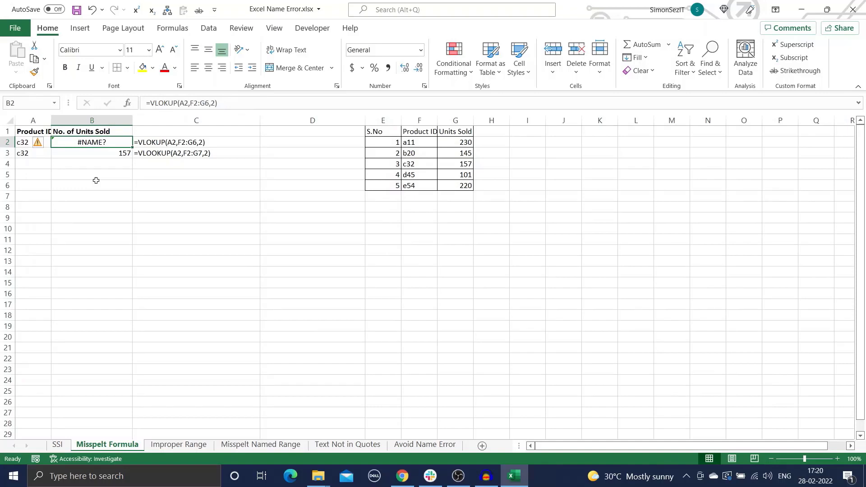
Find all cells on the sheet whose values contain NAME?, then return to the SSI sheet
left_click(152, 237)
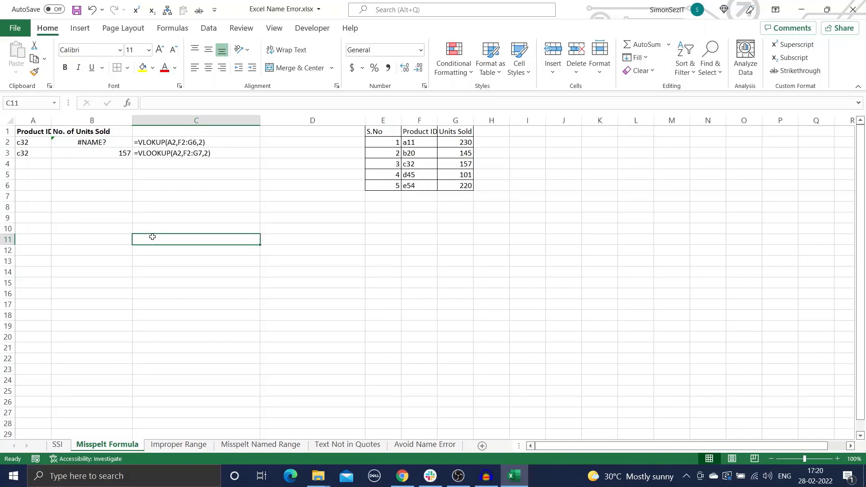
key("ctrl+f")
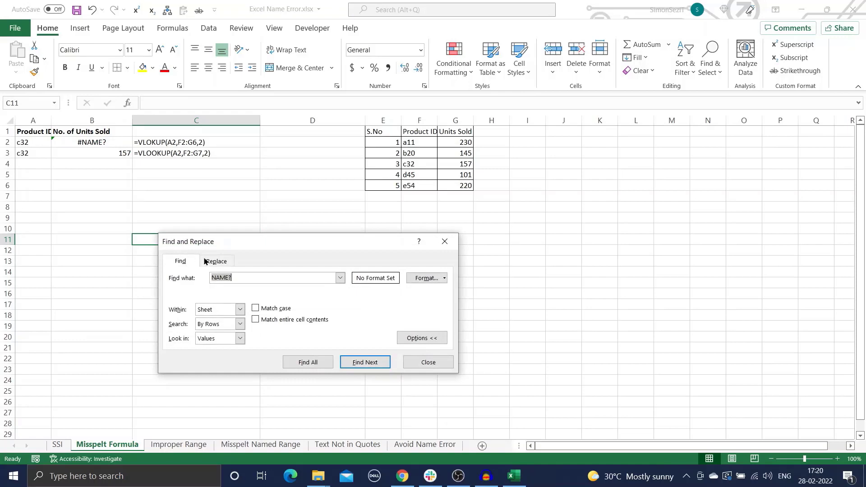
left_click(249, 279)
left_click(240, 338)
left_click(213, 355)
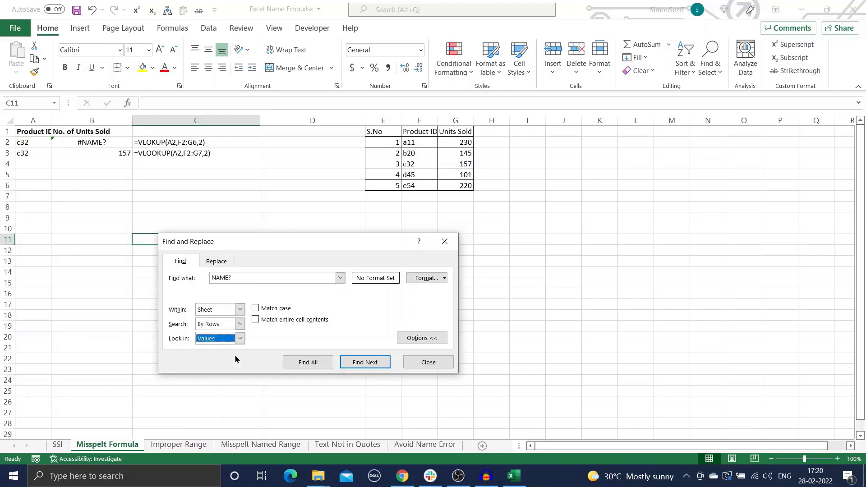
left_click(329, 366)
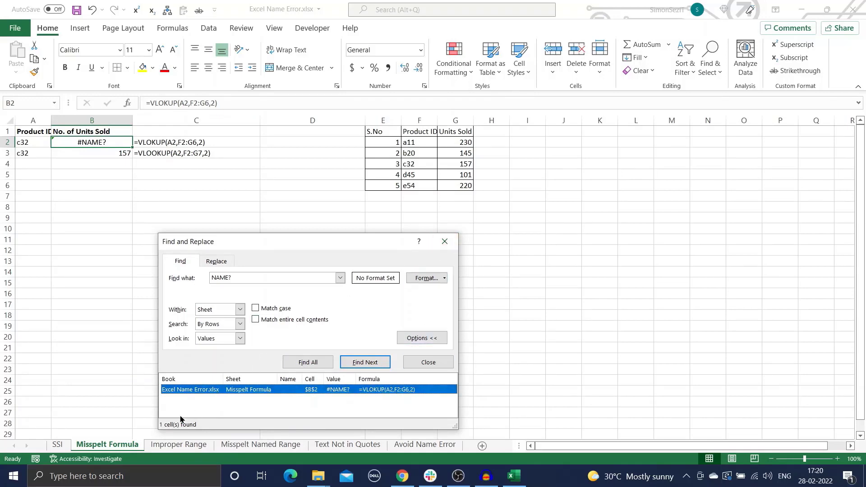
left_click(445, 242)
left_click(57, 445)
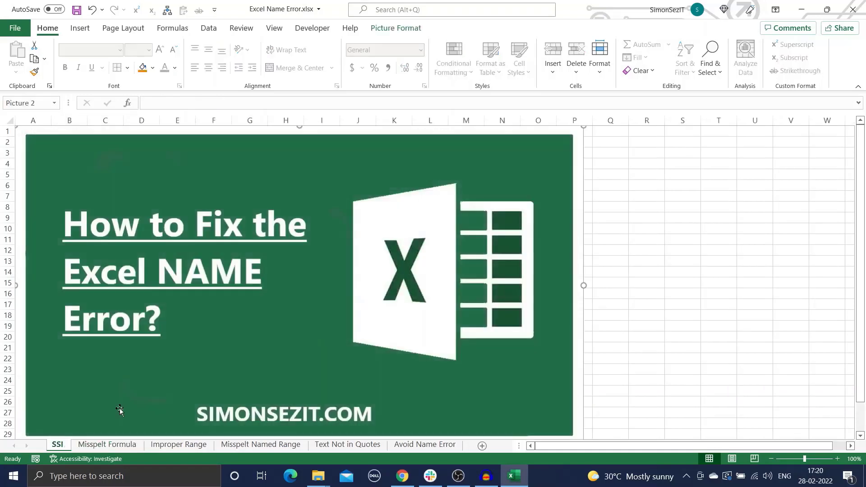
left_click(629, 240)
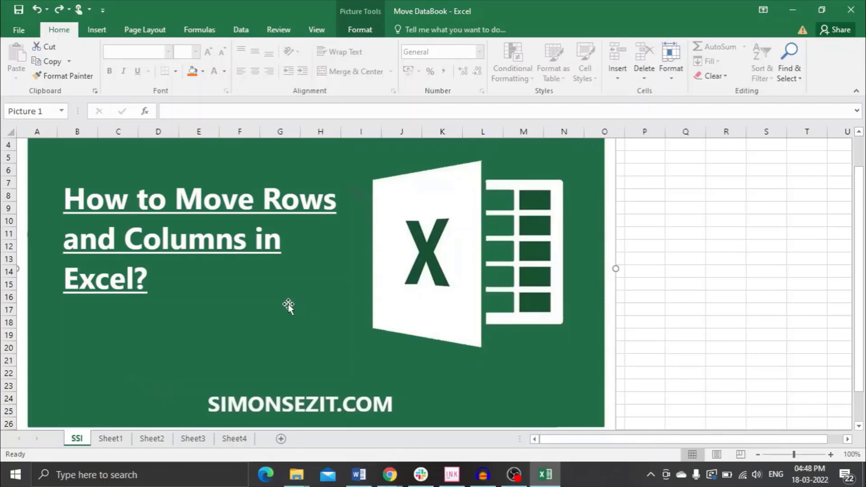
In the Move DataBook workbook, insert a blank row above row 4 on Sheet1
left_click(111, 440)
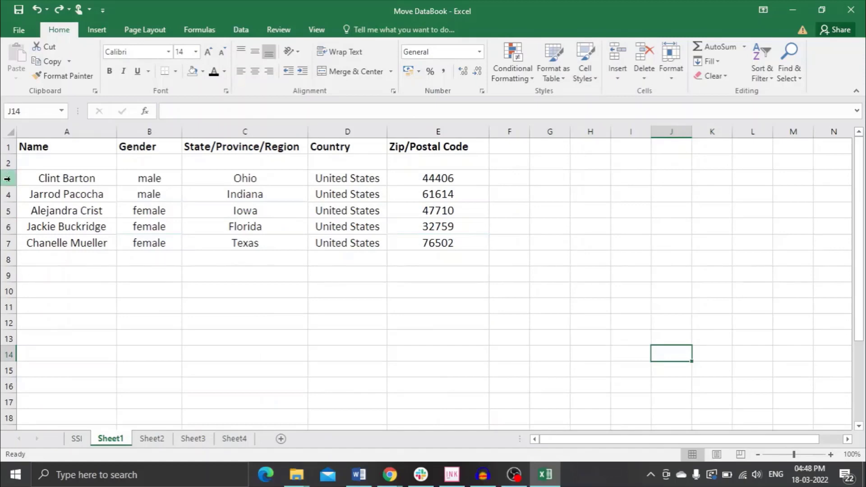
left_click(7, 193)
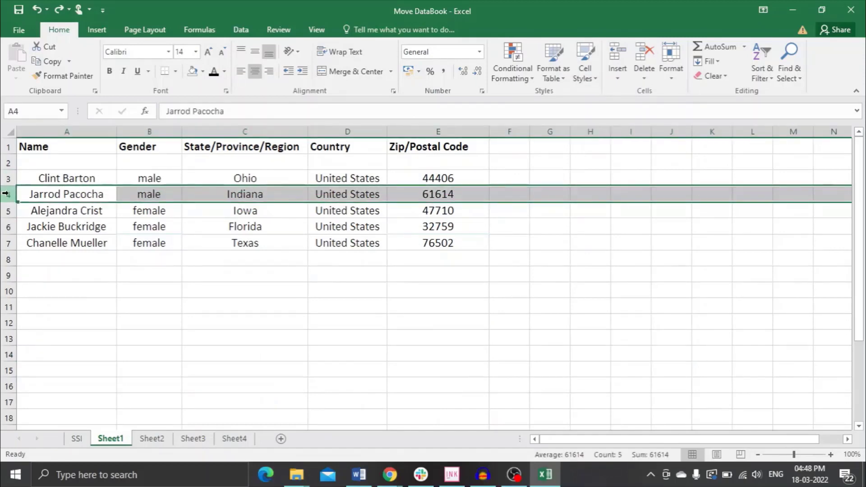
right_click(6, 194)
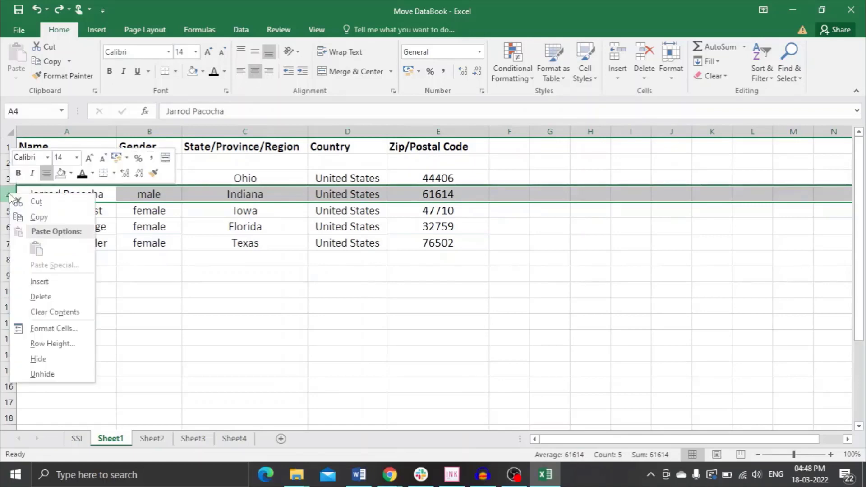
left_click(28, 282)
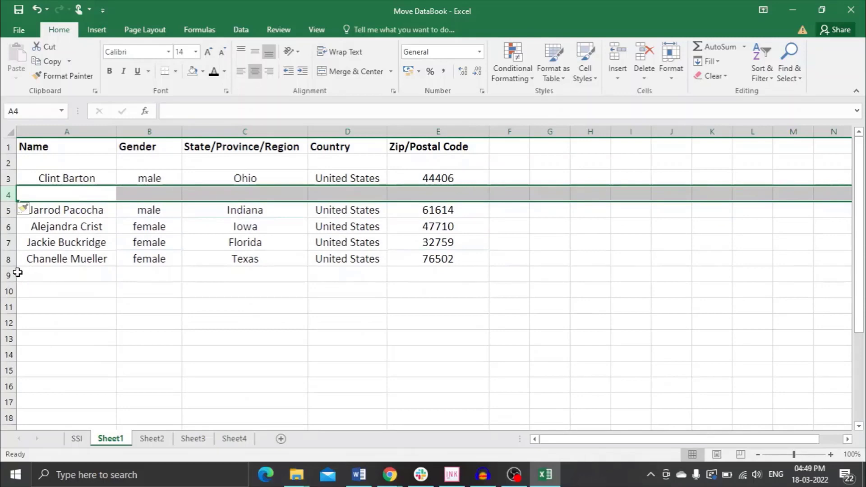
Cut row 7 on Sheet1 and paste it into the blank row 4
left_click(6, 242)
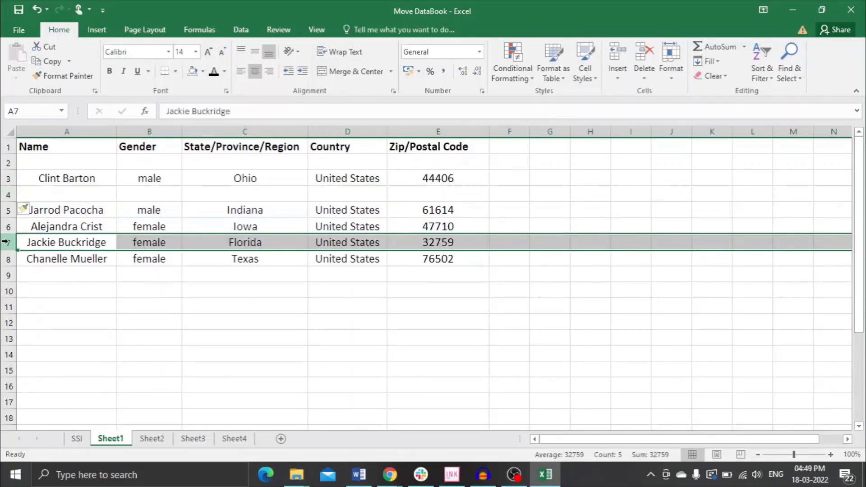
right_click(6, 242)
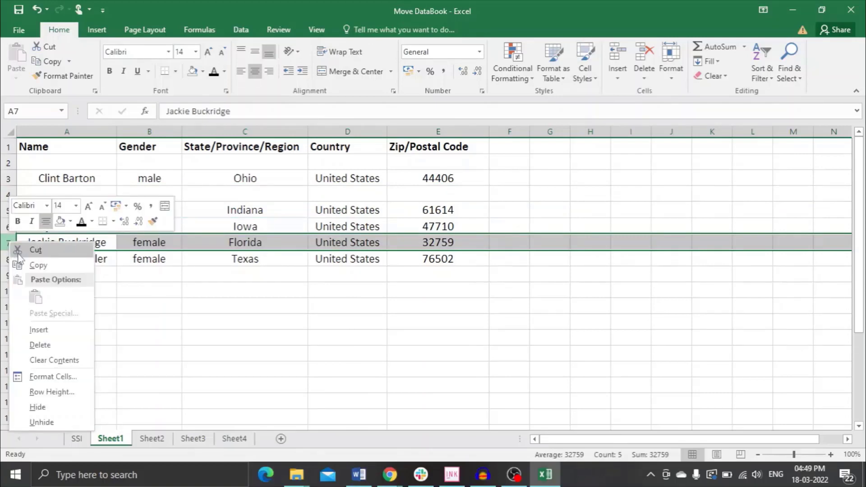
left_click(15, 250)
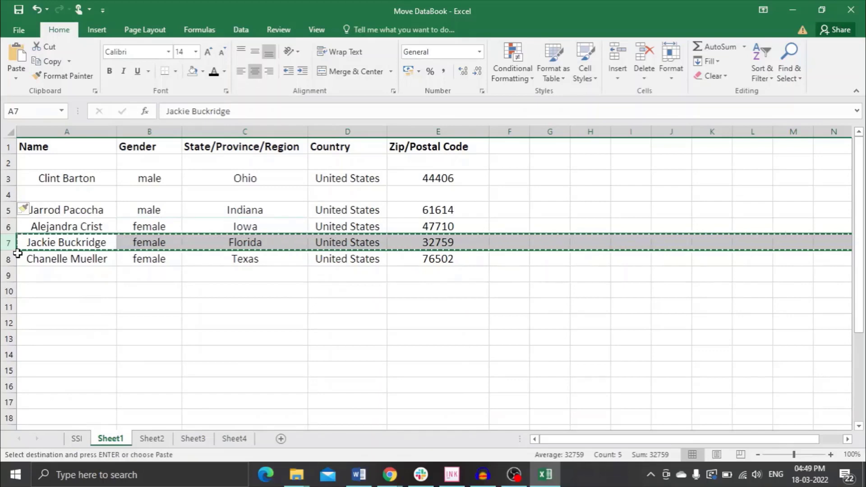
right_click(9, 195)
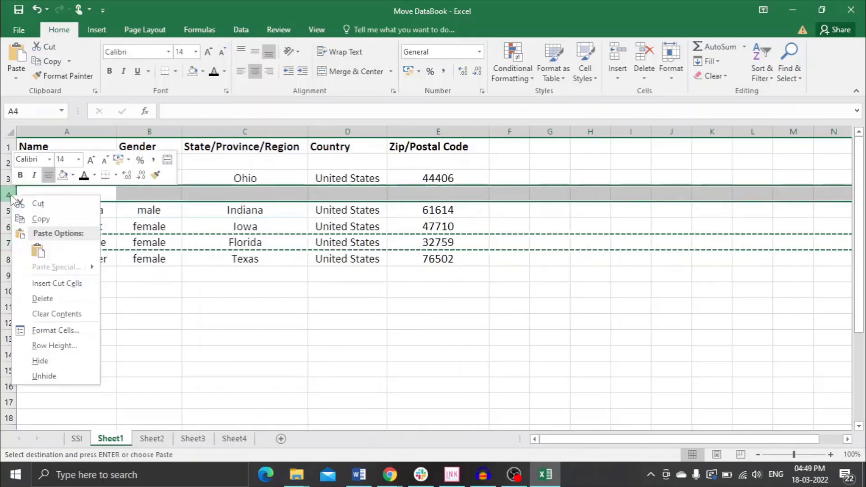
left_click(37, 250)
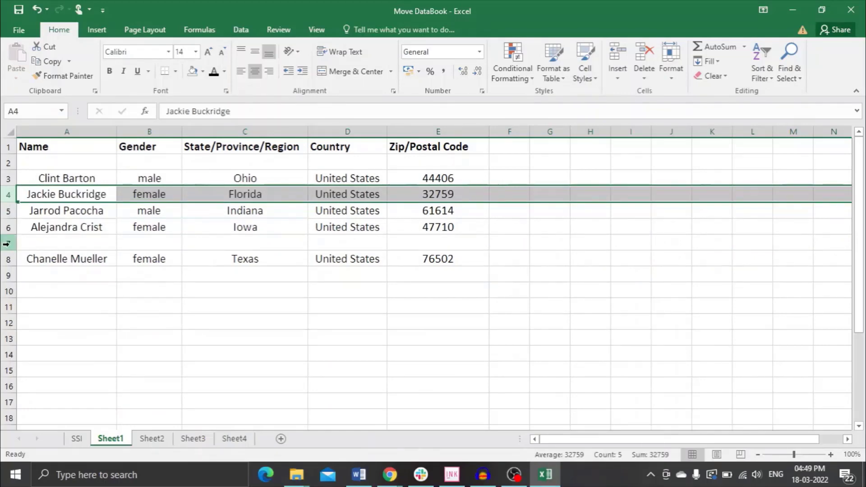
Delete the emptied row 7 on Sheet1
left_click(6, 244)
right_click(7, 244)
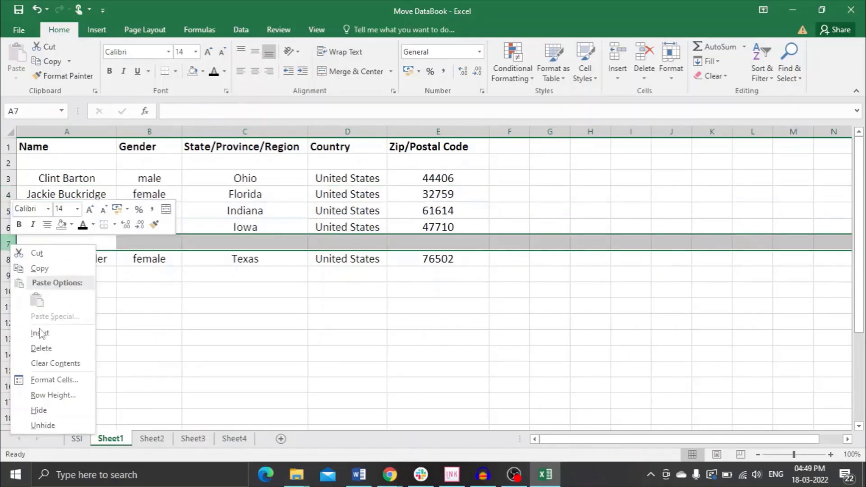
left_click(44, 350)
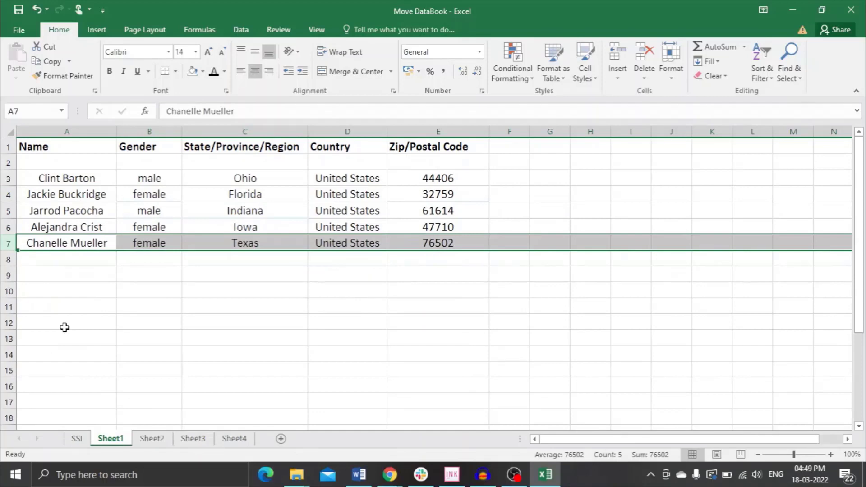
On Sheet2, move the Country column between Name and Gender, shifting the other columns instead of overwriting them
left_click(155, 444)
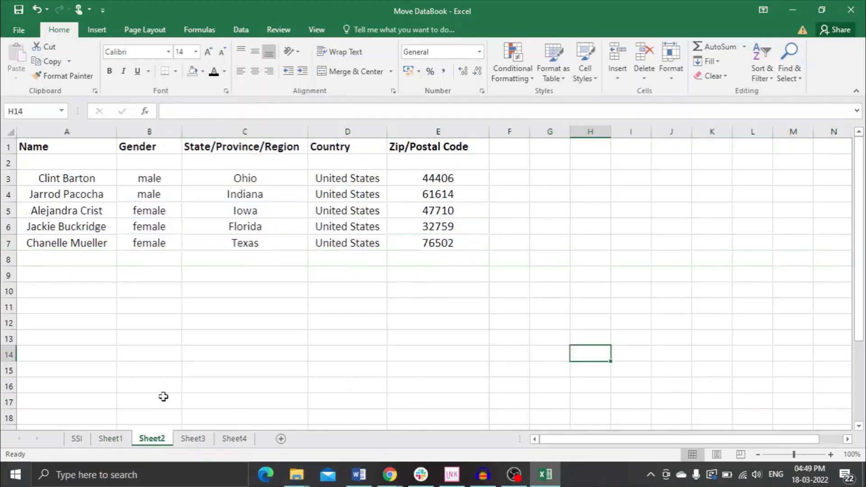
left_click(367, 133)
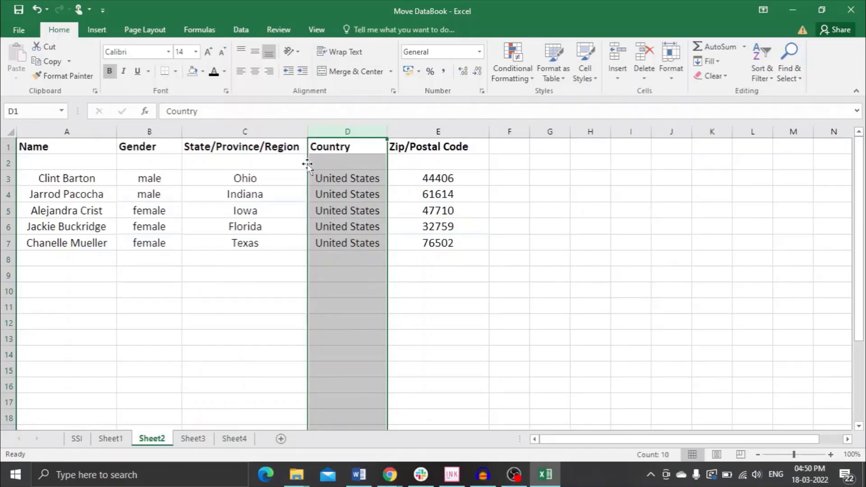
left_click_drag(307, 164, 139, 163)
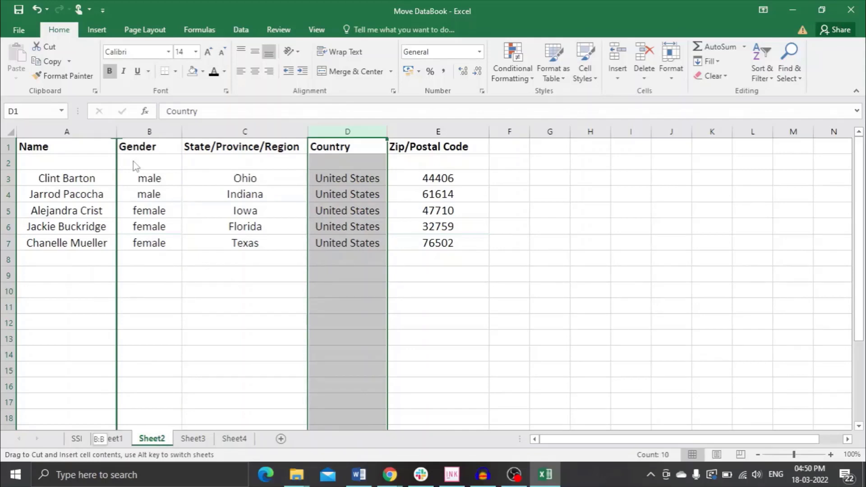
left_click_drag(135, 166, 133, 163)
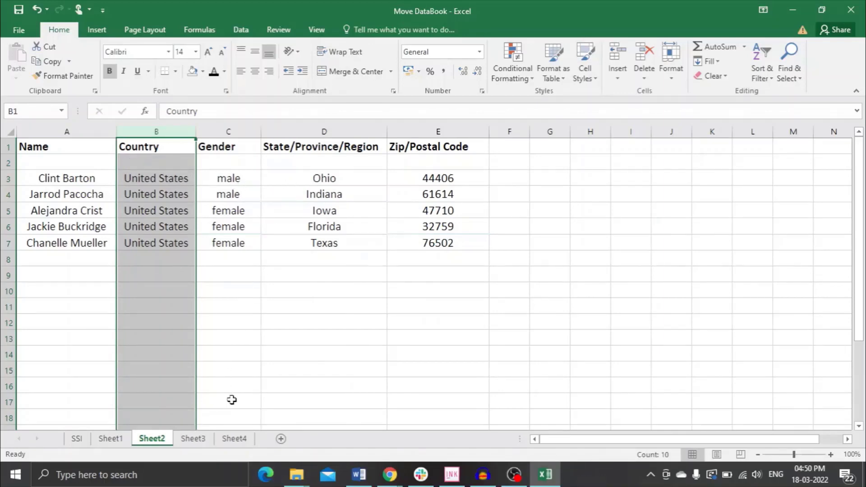
On Sheet3, move row 6 onto row 4, replacing the data there, and delete the emptied row 6
left_click(192, 440)
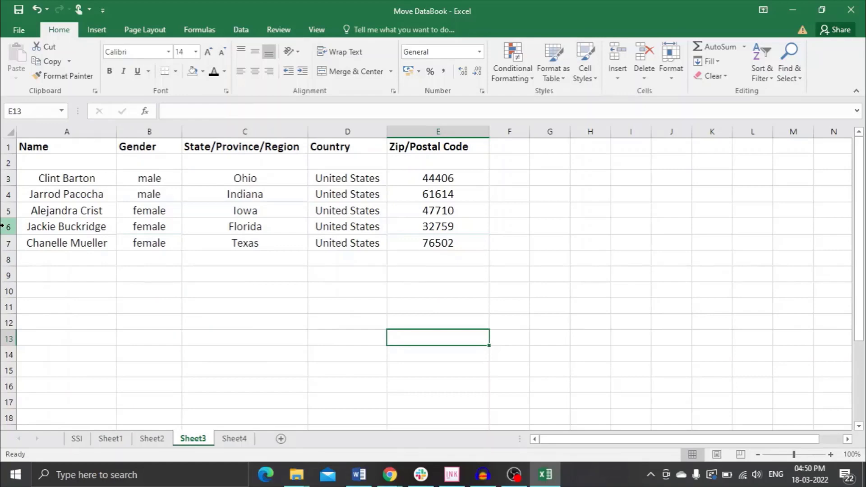
left_click(6, 227)
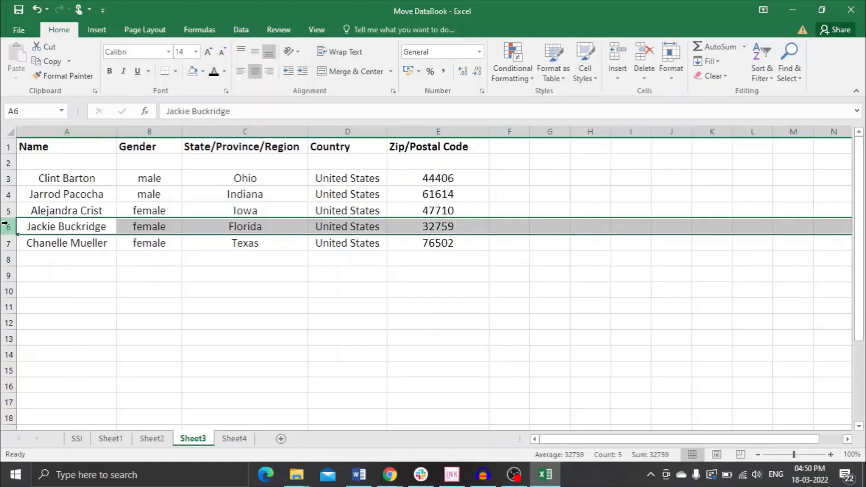
left_click_drag(29, 223, 32, 202)
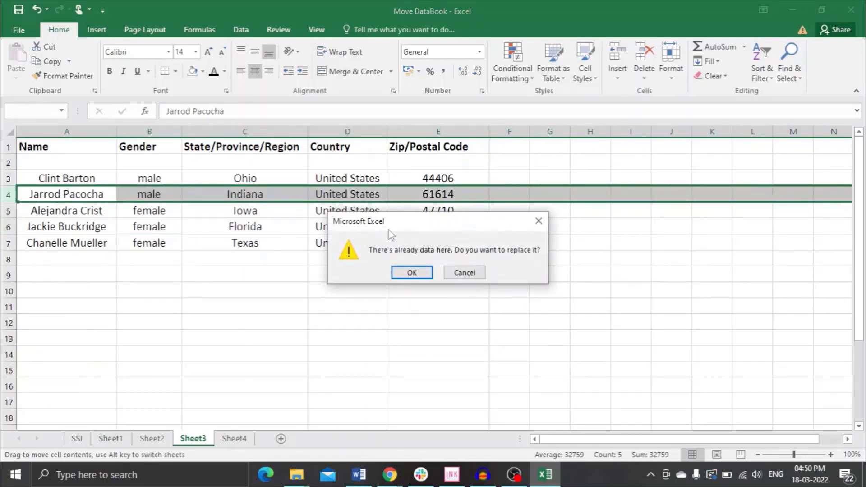
left_click(400, 275)
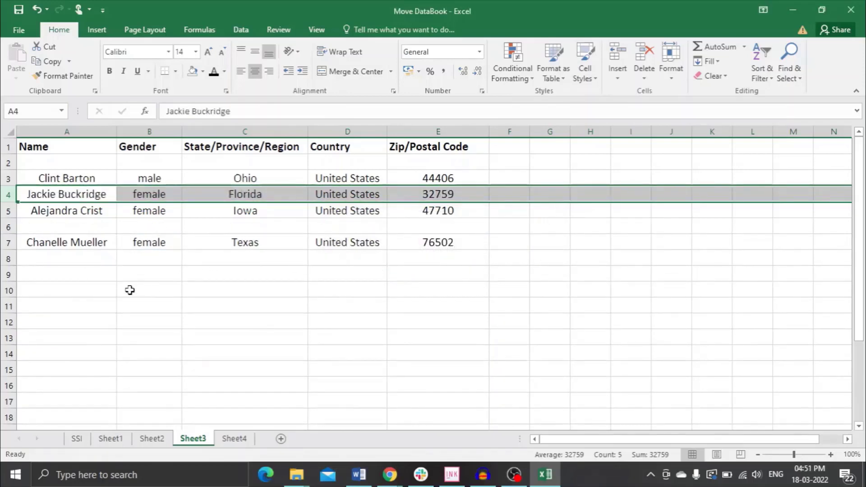
right_click(7, 227)
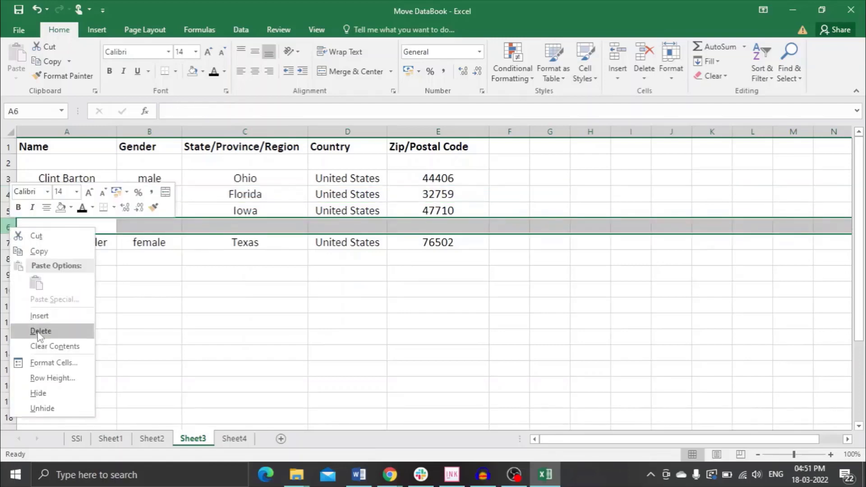
left_click(40, 333)
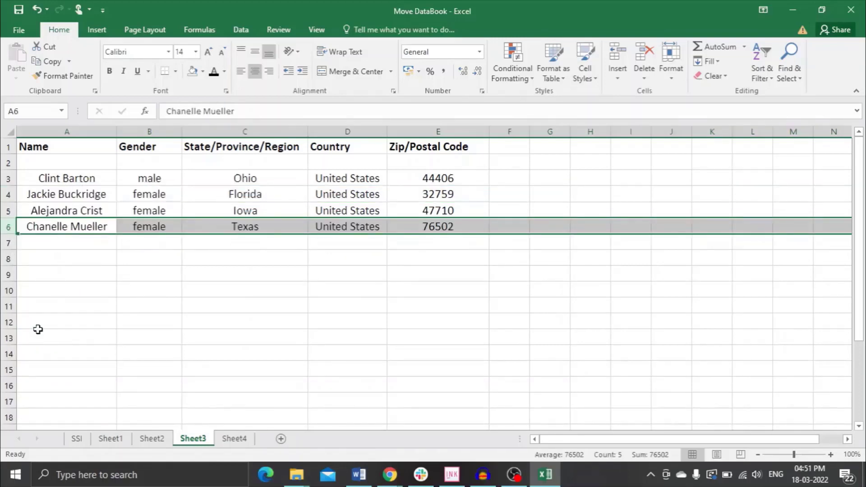
On Sheet4, copy row 6 over row 4, then return to the SSI sheet
left_click(234, 439)
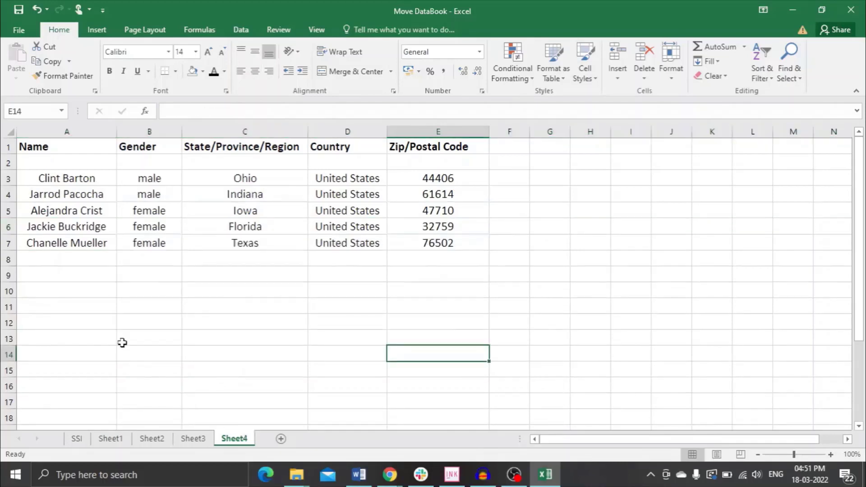
left_click(7, 226)
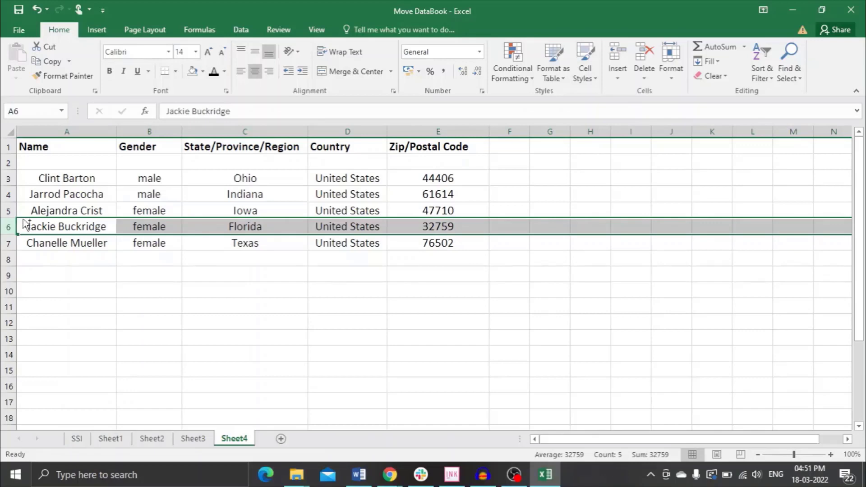
left_click_drag(25, 224, 26, 196)
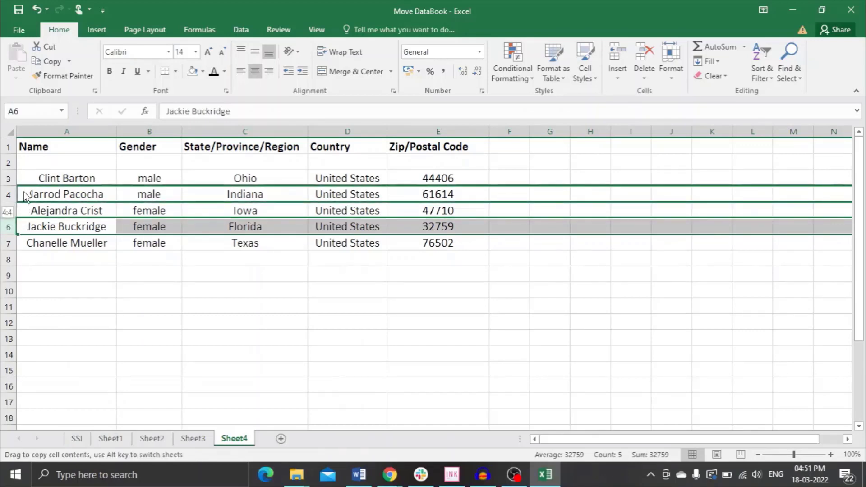
left_click_drag(26, 197, 25, 194)
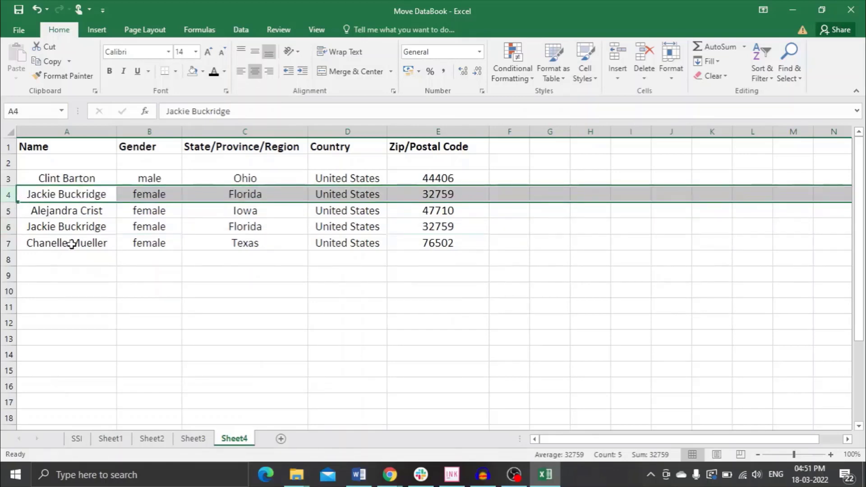
left_click(77, 440)
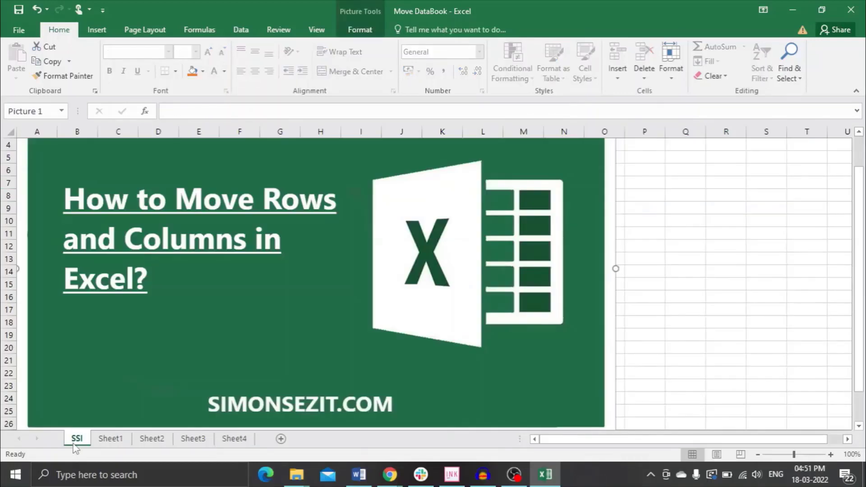
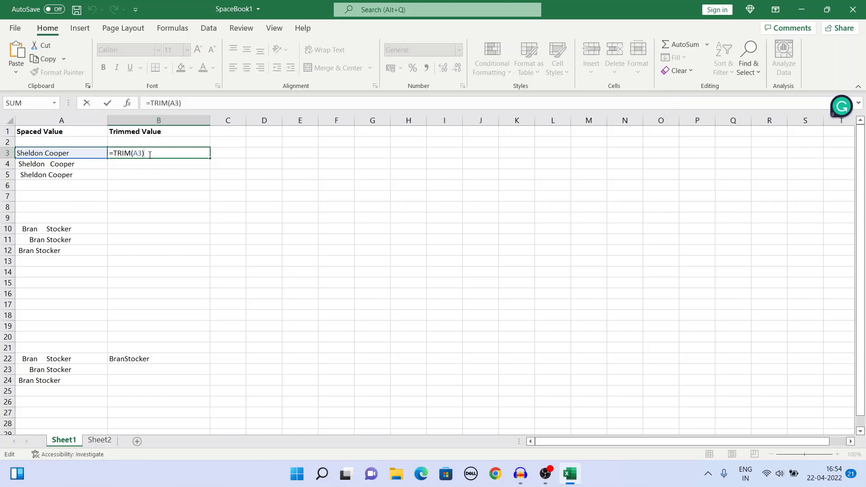
In the SpaceBook1 workbook, enter =TRIM(A3) in B3 and fill the formula down through B5
key("shift+Left")
key("shift+Left")
key("shift+Left")
key("shift+Left")
key("shift+Left")
key("shift+Left")
key("shift+Left")
key("shift+Left")
key("shift+Left")
left_click(168, 155)
key("Return")
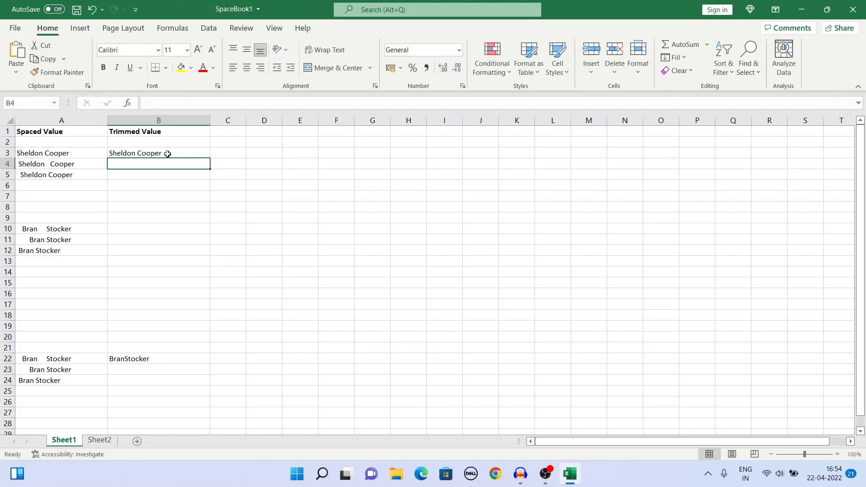
left_click(155, 157)
left_click_drag(210, 159, 207, 179)
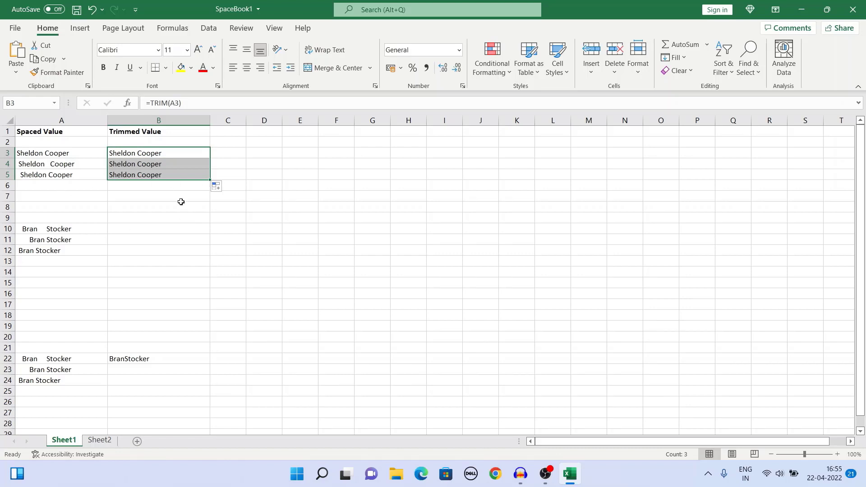
Copy the trimmed results in B3:B5 and paste them as values over A3:A5
right_click(164, 163)
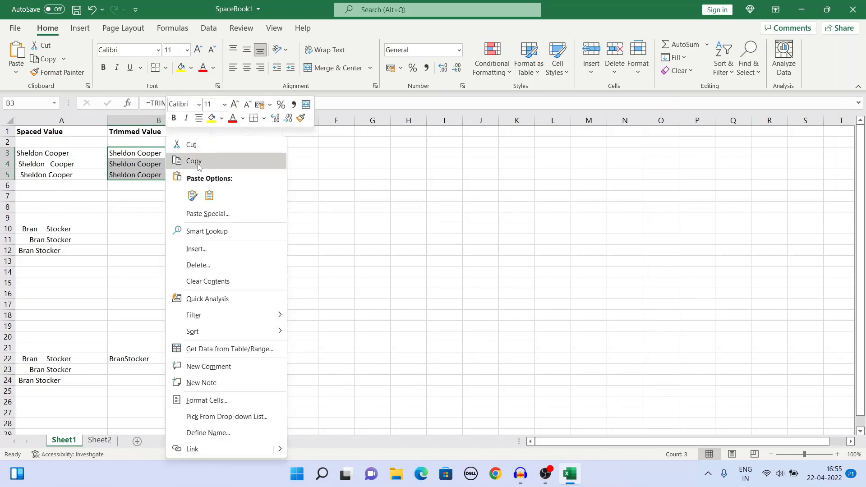
left_click(199, 161)
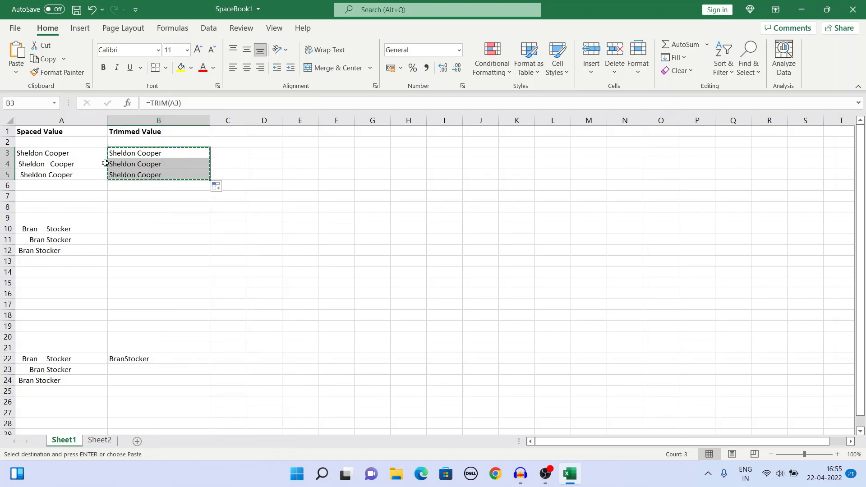
left_click_drag(71, 153, 83, 174)
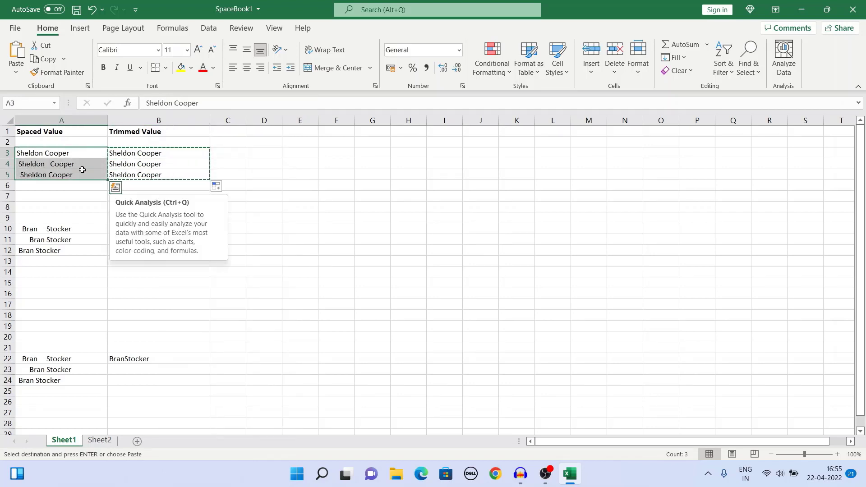
right_click(87, 163)
left_click(131, 178)
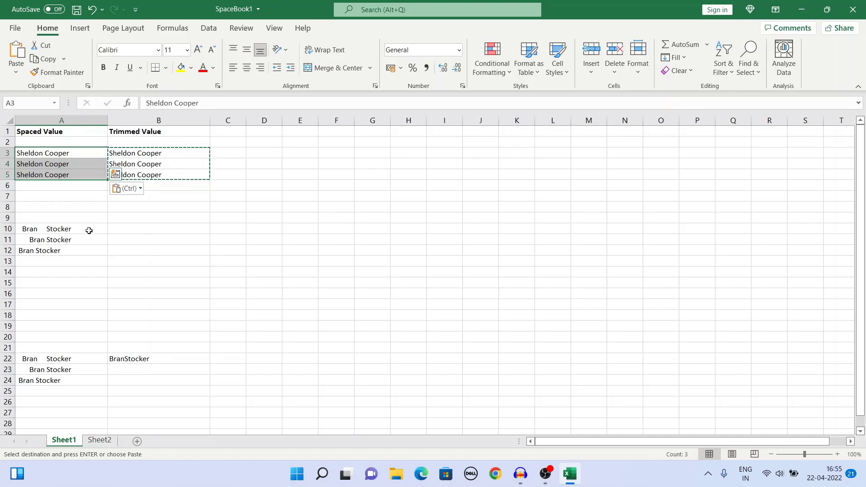
double_click(90, 230)
left_click(122, 229)
left_click(88, 231)
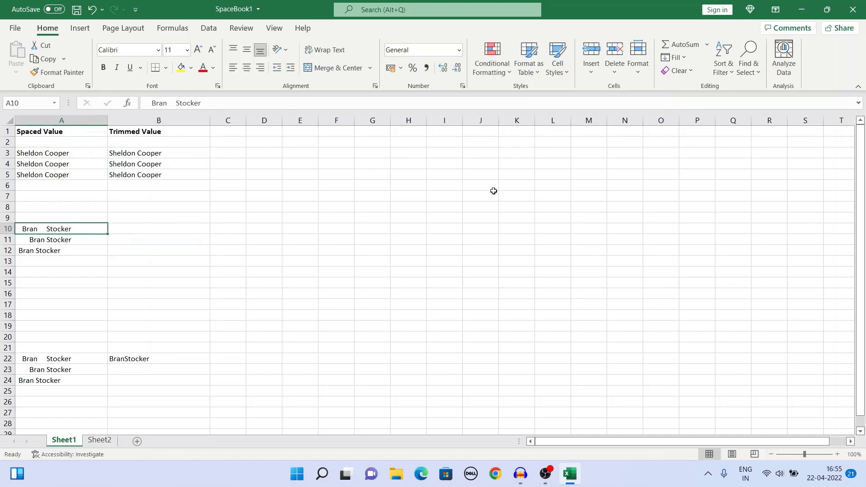
left_click(757, 74)
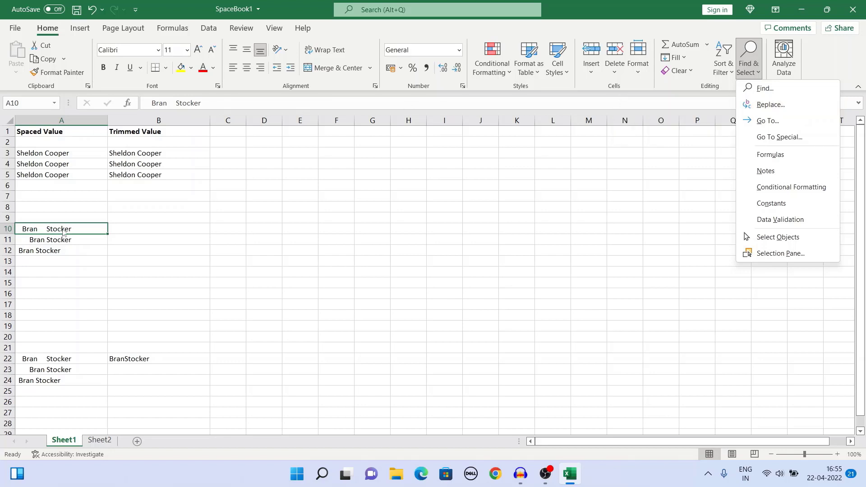
left_click(80, 230)
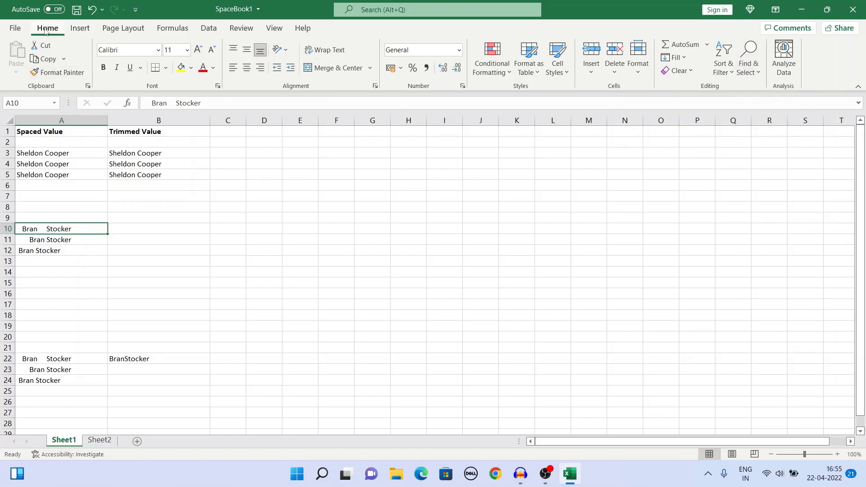
Replace double spaces with single spaces throughout A10:A12, repeating the replacement until no double spaces are left
left_click_drag(73, 230, 74, 252)
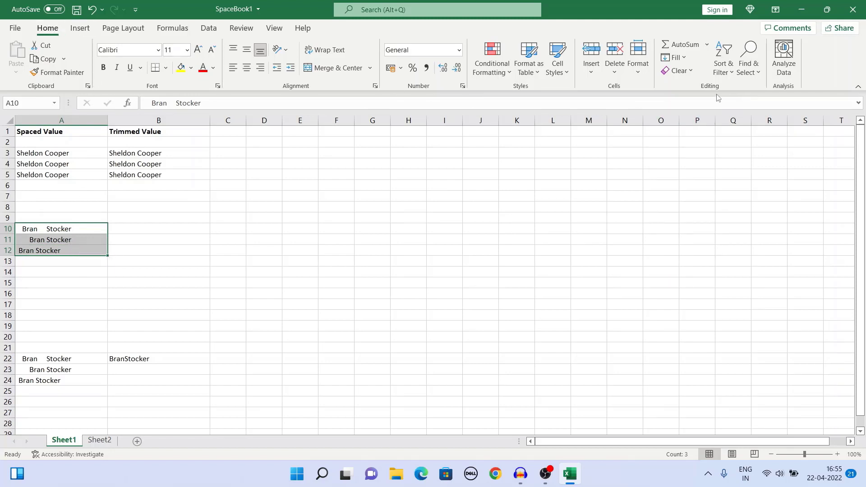
left_click(753, 73)
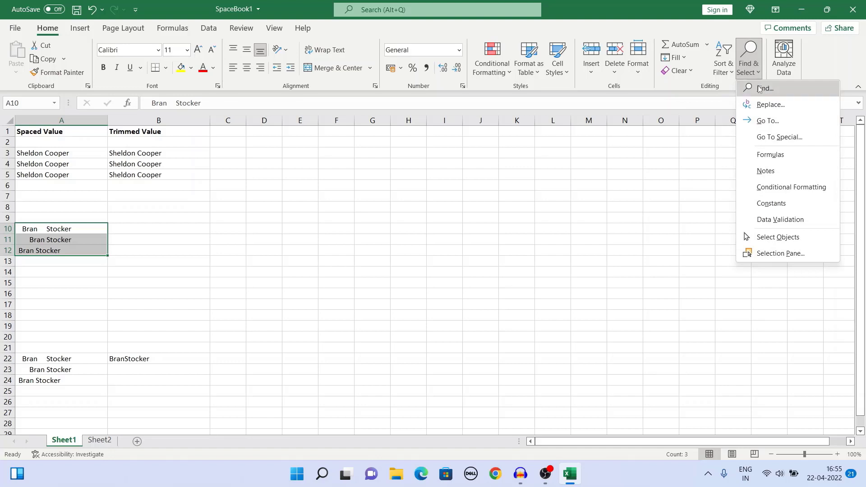
left_click(761, 104)
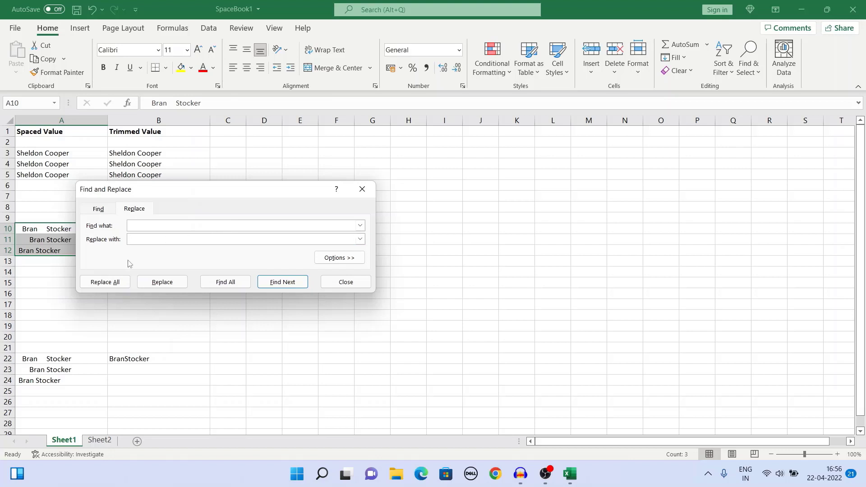
left_click(124, 283)
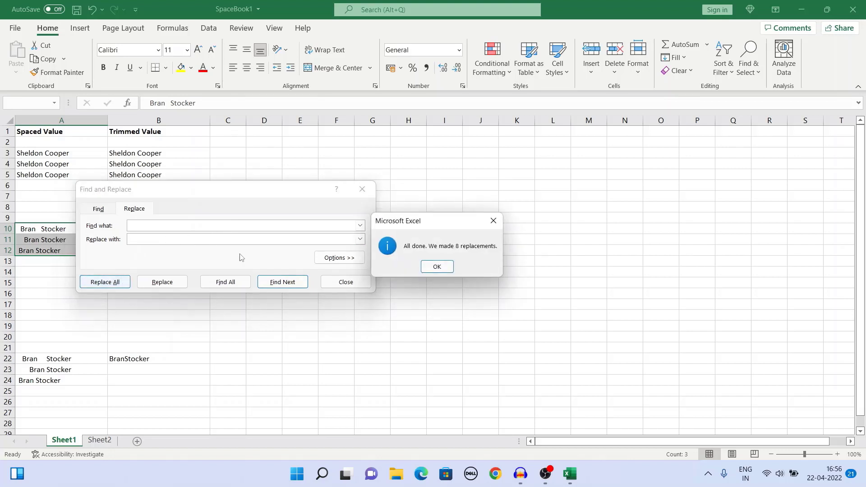
left_click(449, 268)
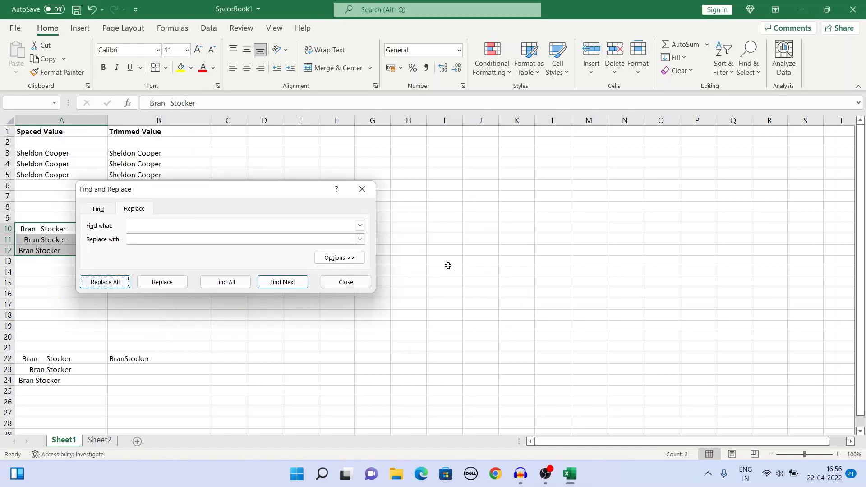
left_click(115, 282)
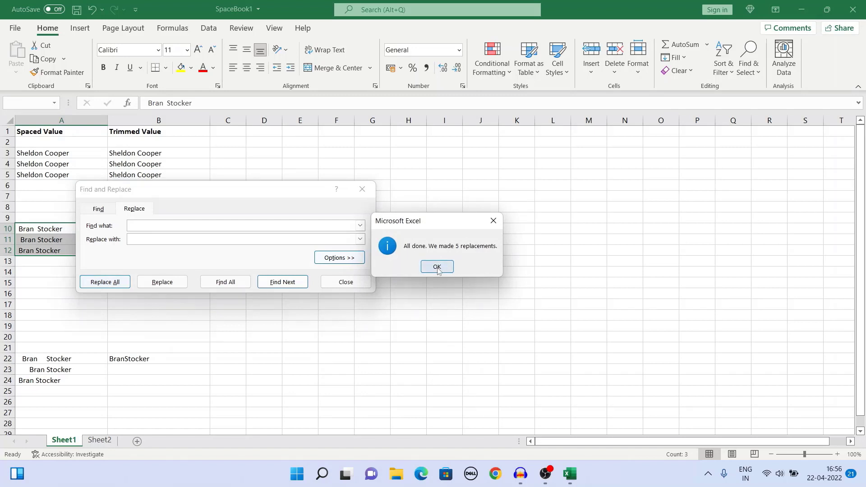
left_click(437, 268)
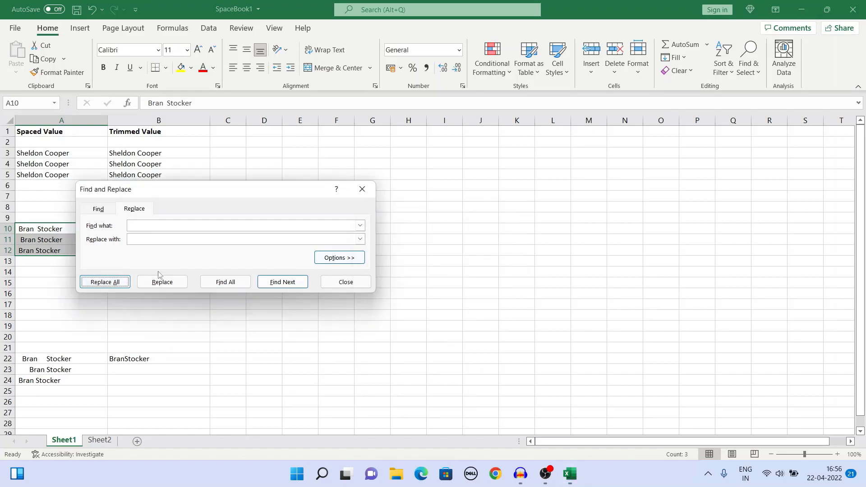
left_click(97, 280)
key("Return")
left_click(93, 281)
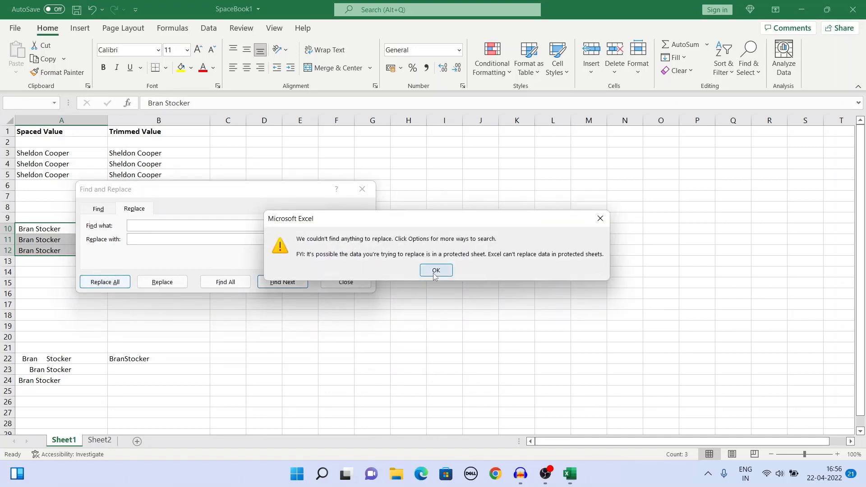
left_click(434, 272)
left_click(362, 189)
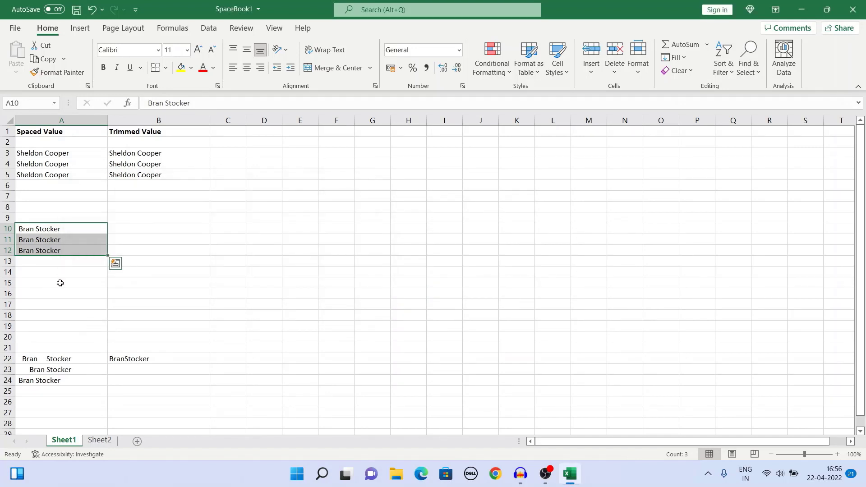
Examine the SUBSTITUTE formula in B22 beside the spaced text and switch to Sheet2
left_click(67, 360)
double_click(128, 359)
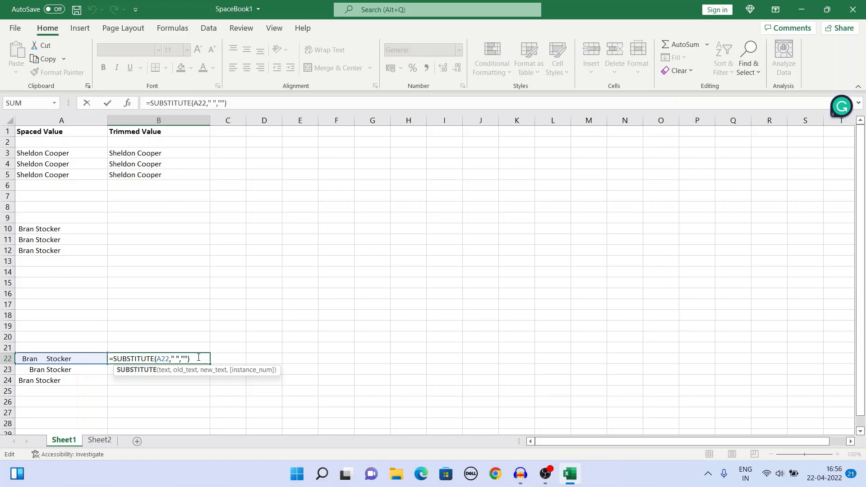
key("Return")
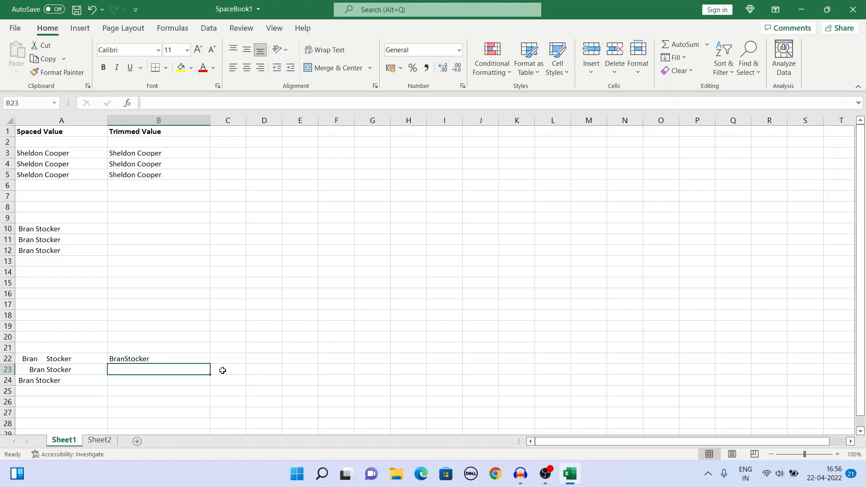
left_click(99, 440)
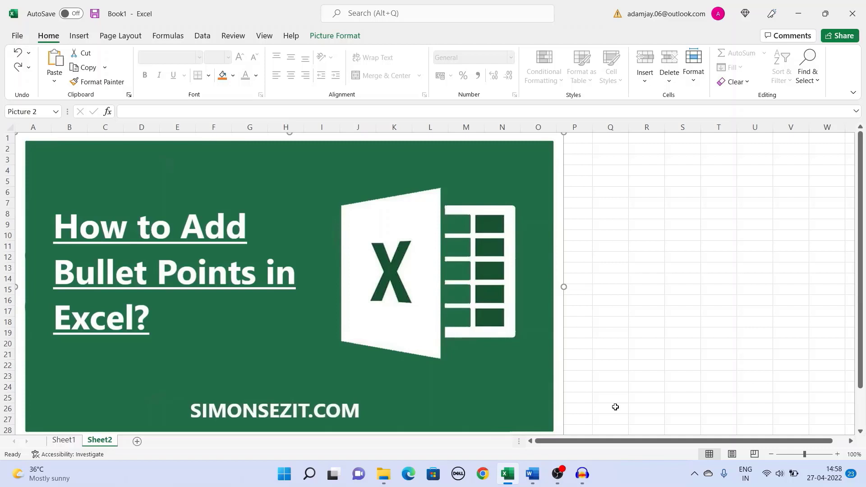
On Sheet1 of the Book1 workbook, enter a bullet character in A3 and fill it down through A5
left_click(64, 440)
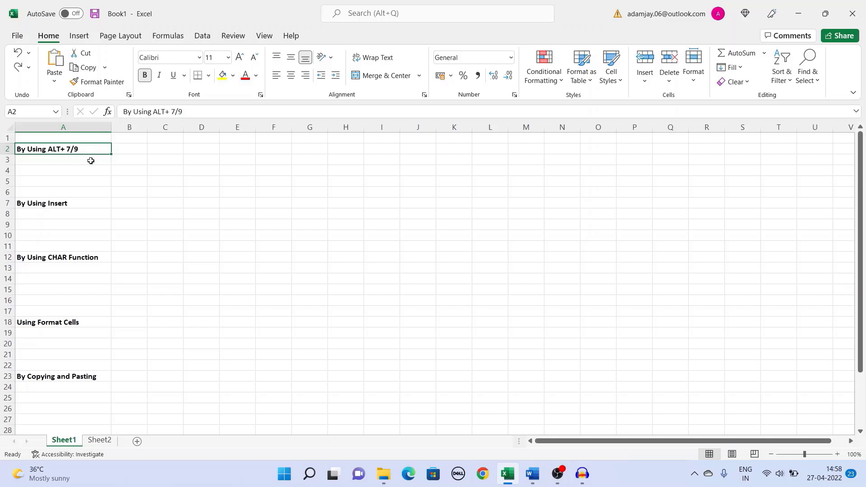
left_click(91, 161)
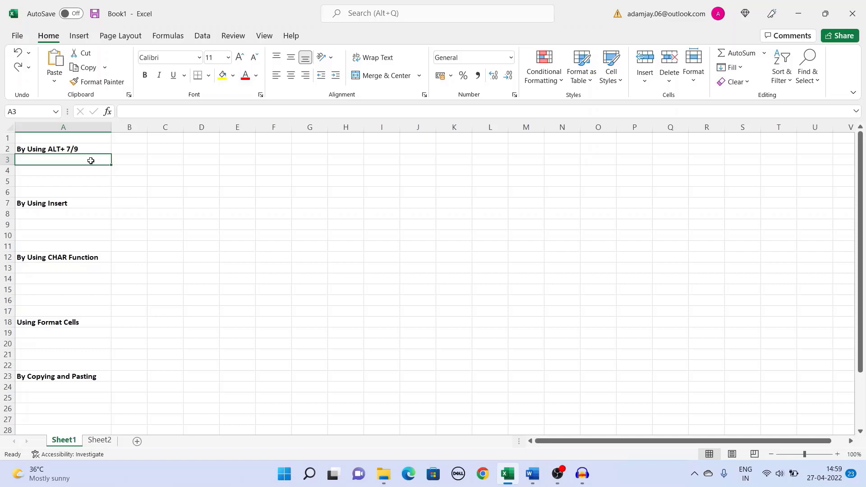
key("alt+KP_7")
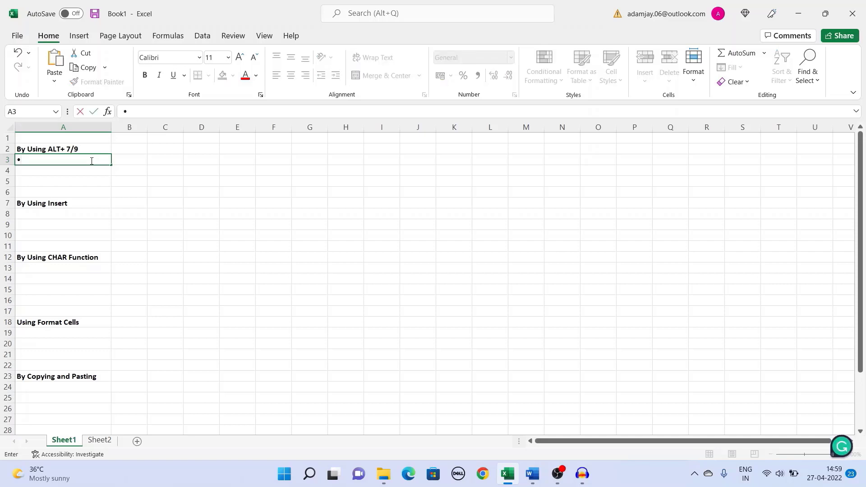
left_click_drag(112, 165, 112, 183)
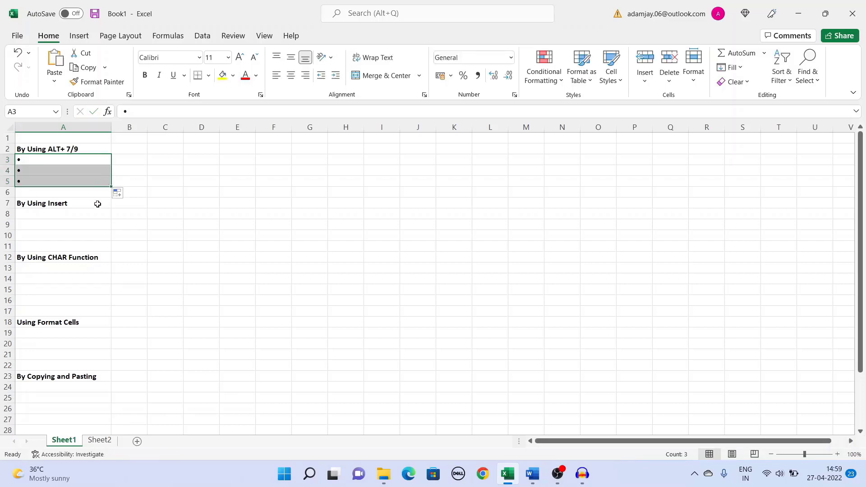
Insert the Arial bullet symbol with character code 2022 into A8, under the By Using Insert heading
left_click(98, 204)
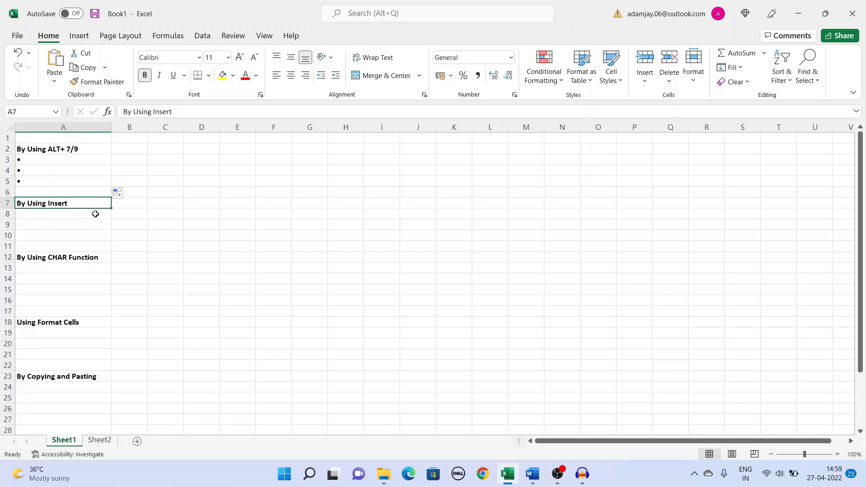
left_click(95, 214)
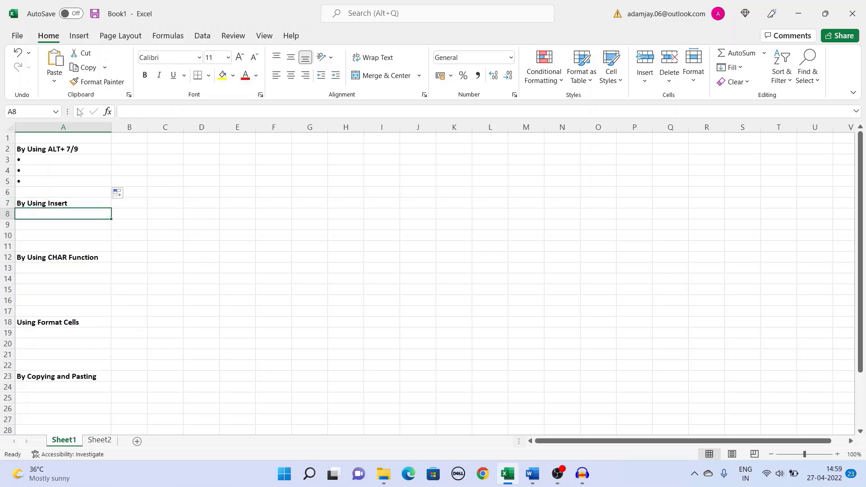
left_click(79, 35)
left_click(735, 80)
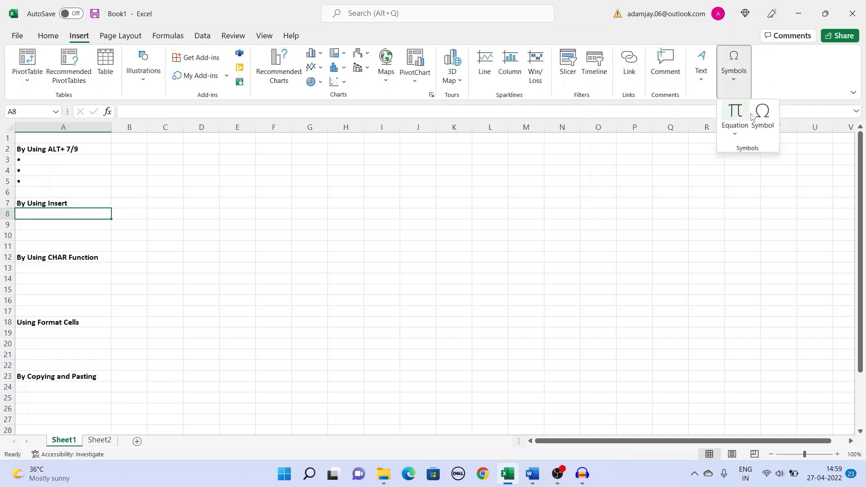
left_click(764, 118)
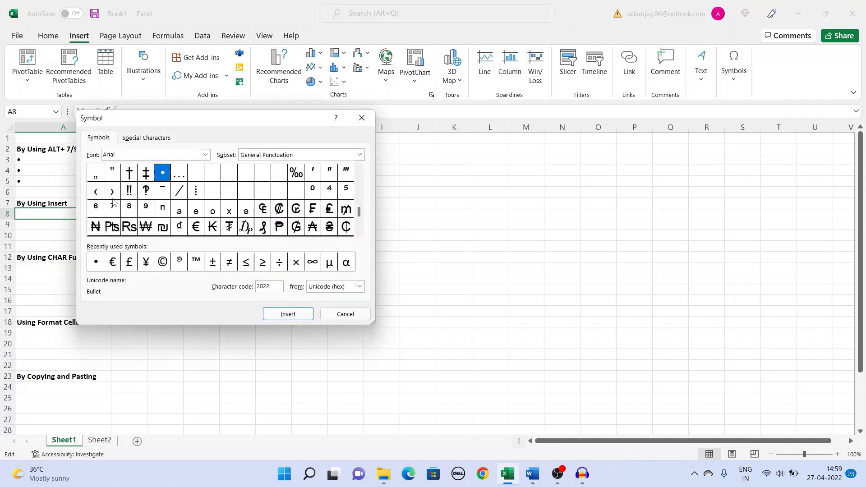
left_click(206, 157)
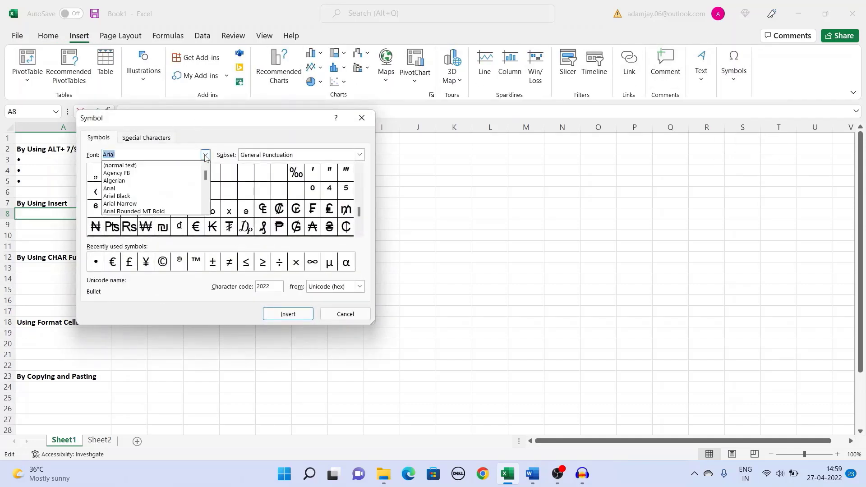
left_click(205, 156)
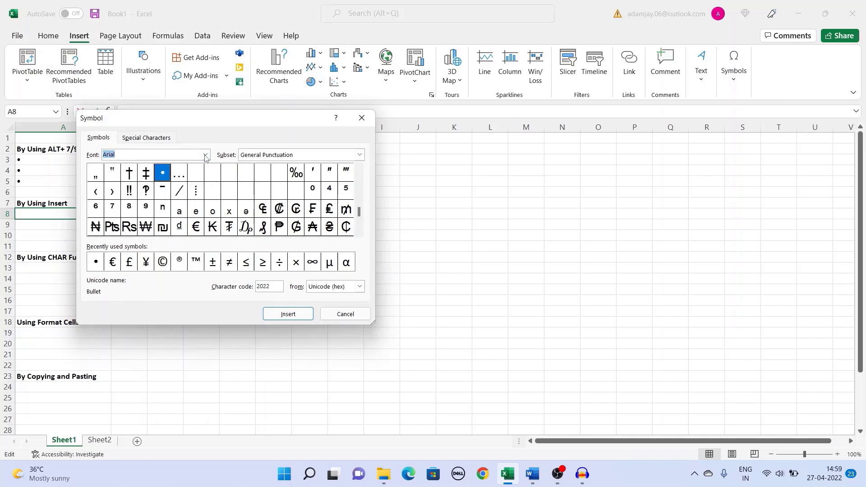
left_click(161, 174)
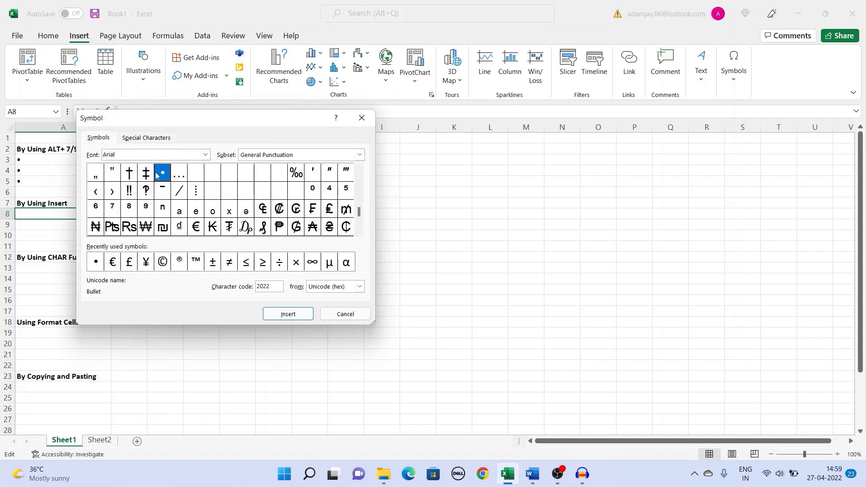
left_click(285, 314)
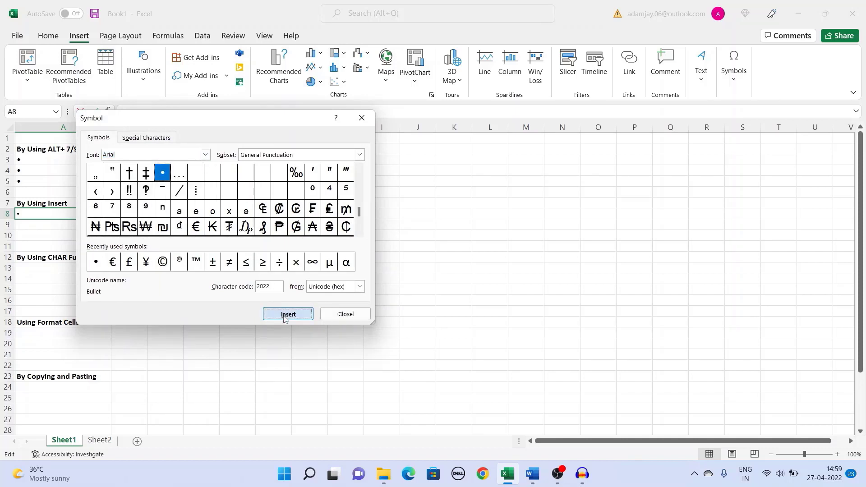
left_click(344, 314)
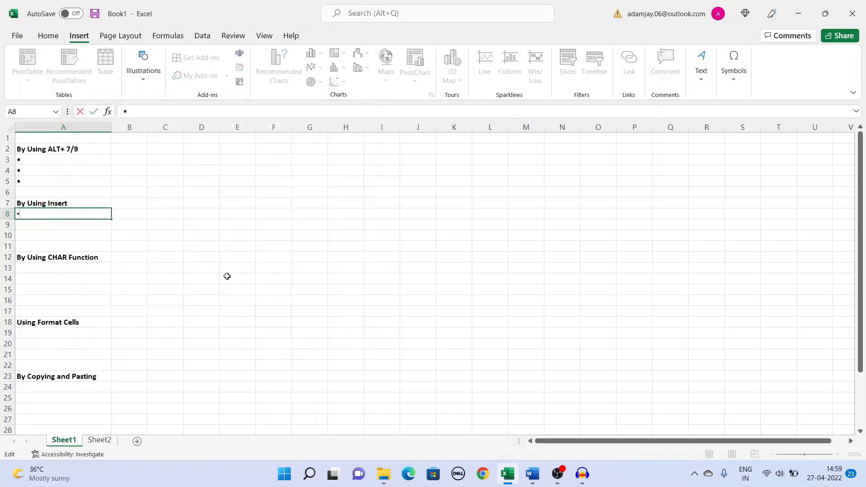
left_click(105, 260)
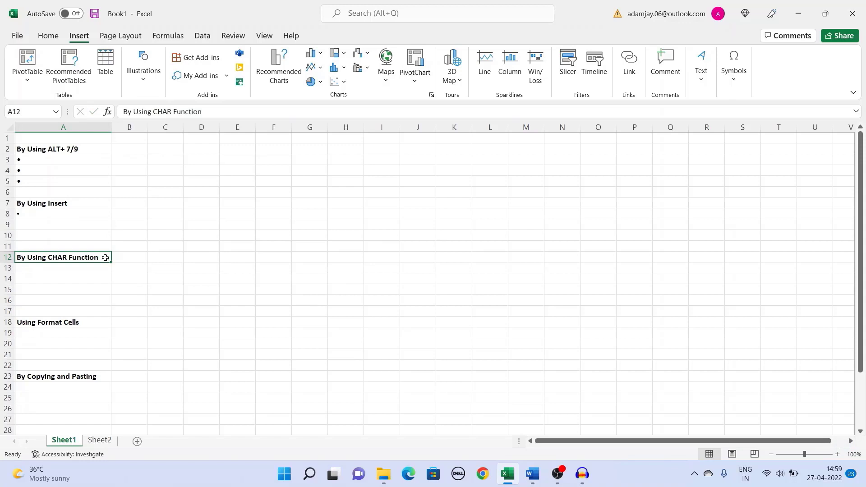
Enter =CHAR(149) in A13 and fill the formula down through A16
left_click(99, 270)
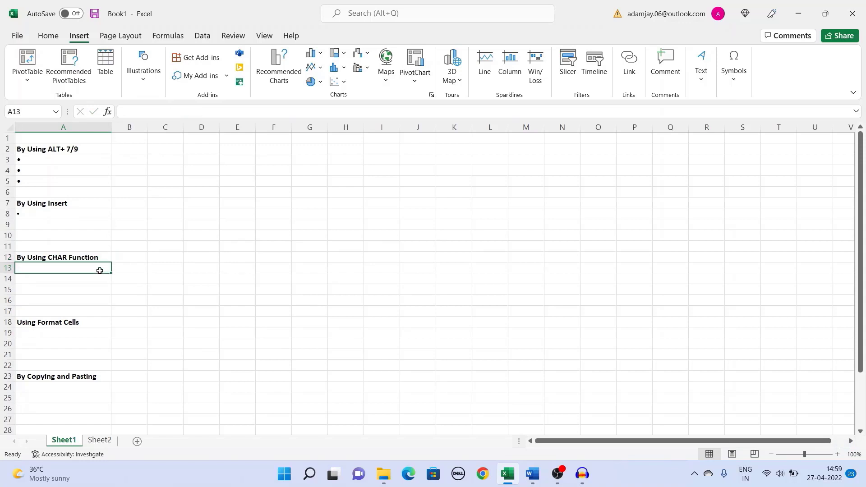
double_click(101, 272)
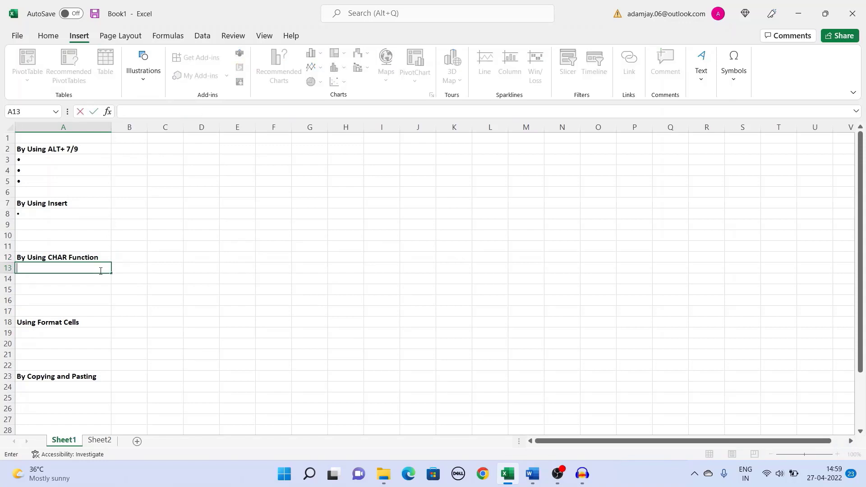
type("=Char")
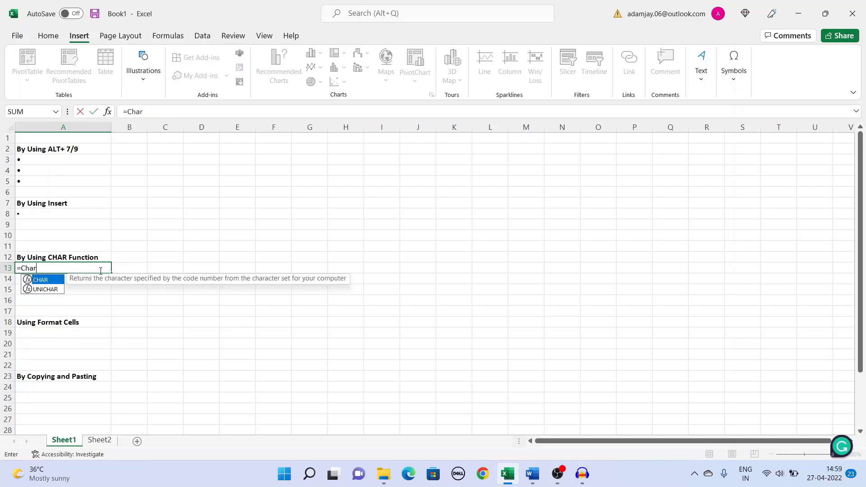
key("Tab")
type("14")
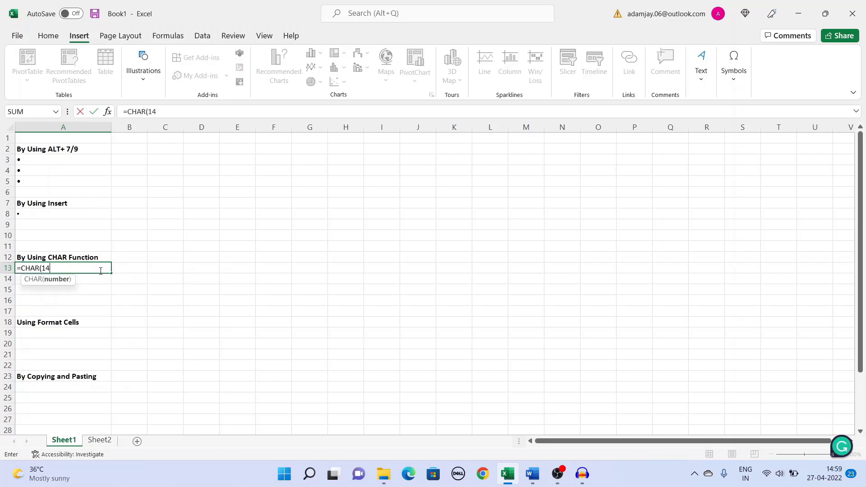
type("9)")
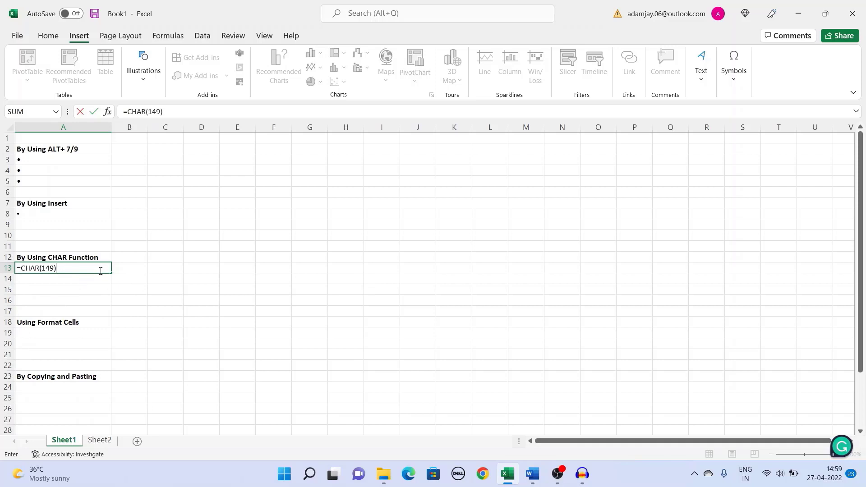
key("Return")
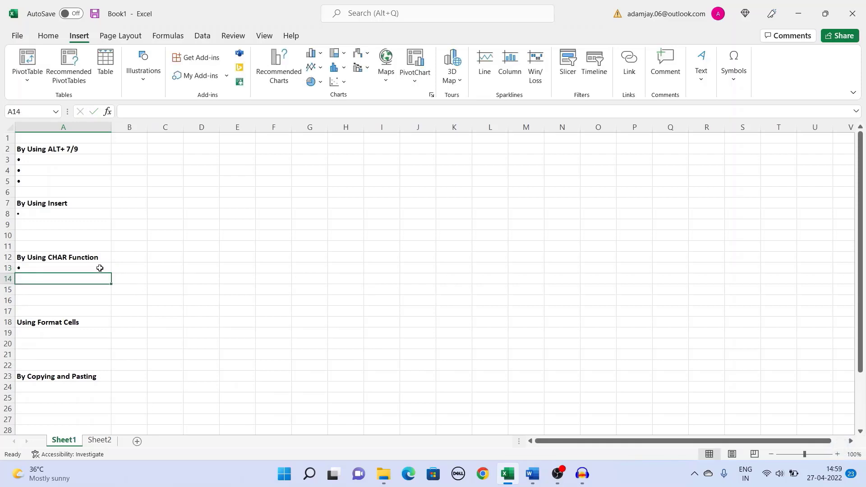
left_click(100, 269)
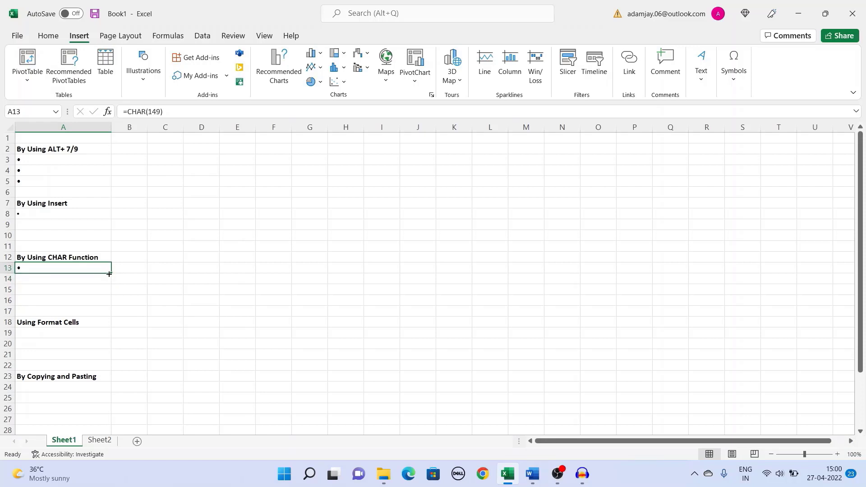
left_click_drag(109, 274, 111, 305)
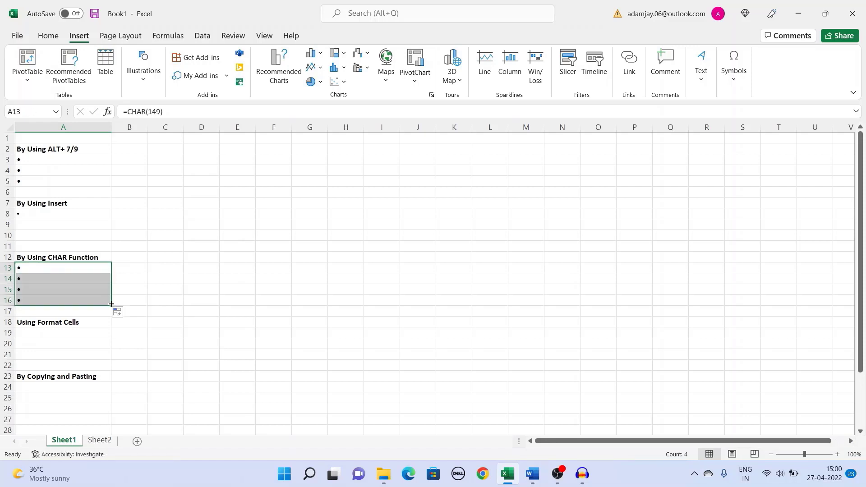
left_click(97, 324)
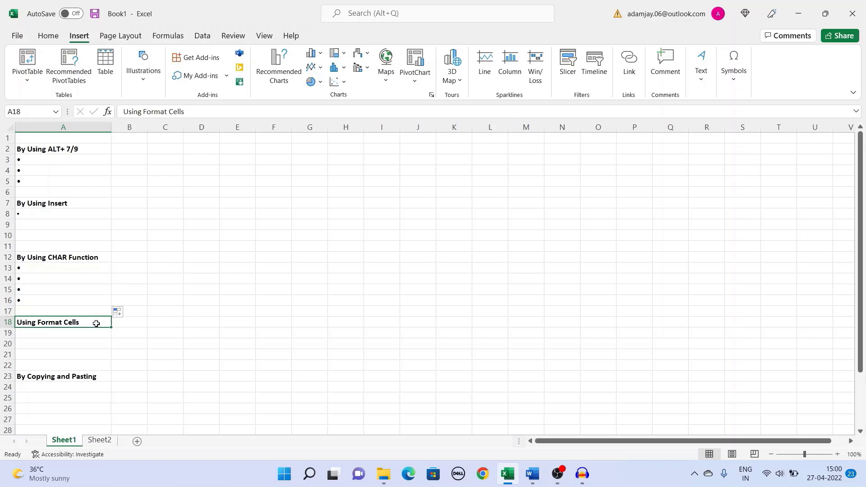
Apply the custom number format •@ to A19, under the Using Format Cells heading, and enter Summer in the cell
left_click(93, 333)
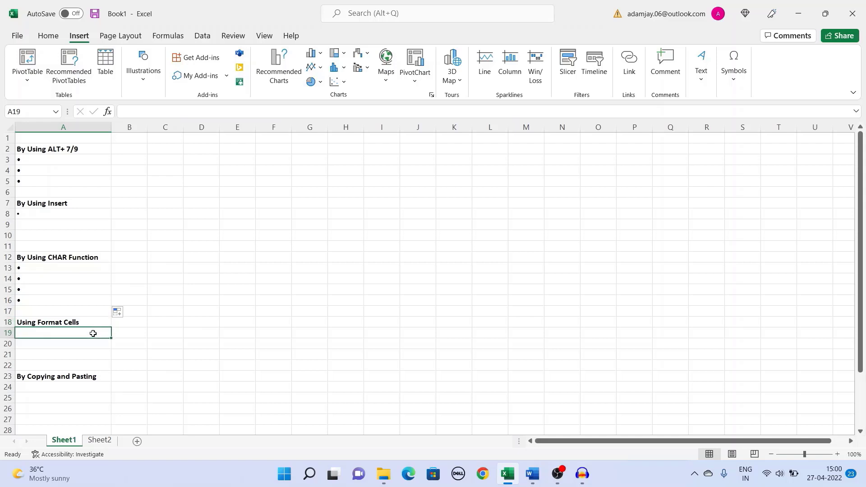
right_click(93, 334)
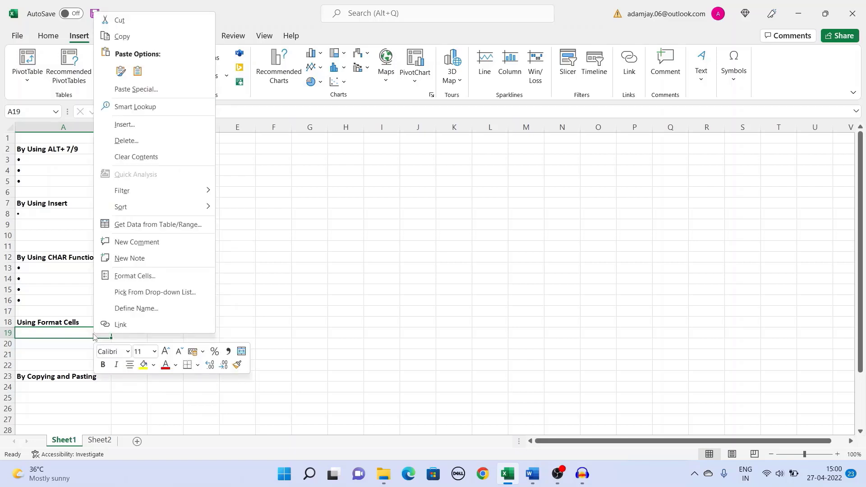
left_click(111, 277)
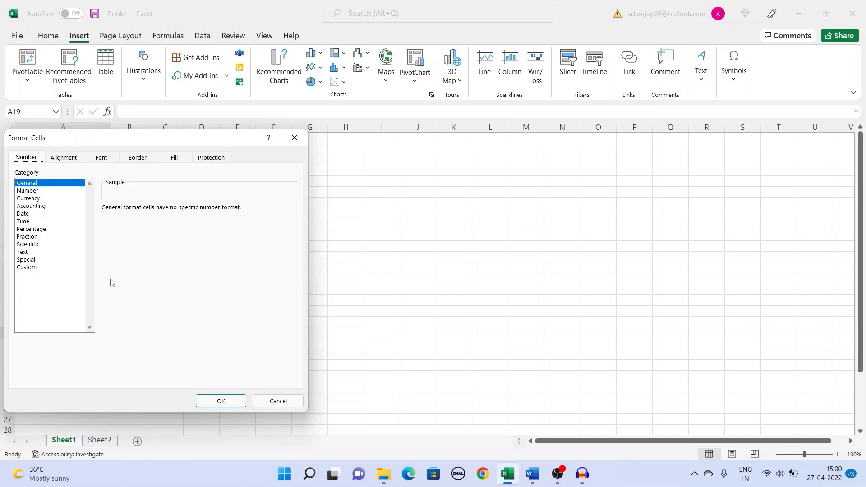
left_click(45, 268)
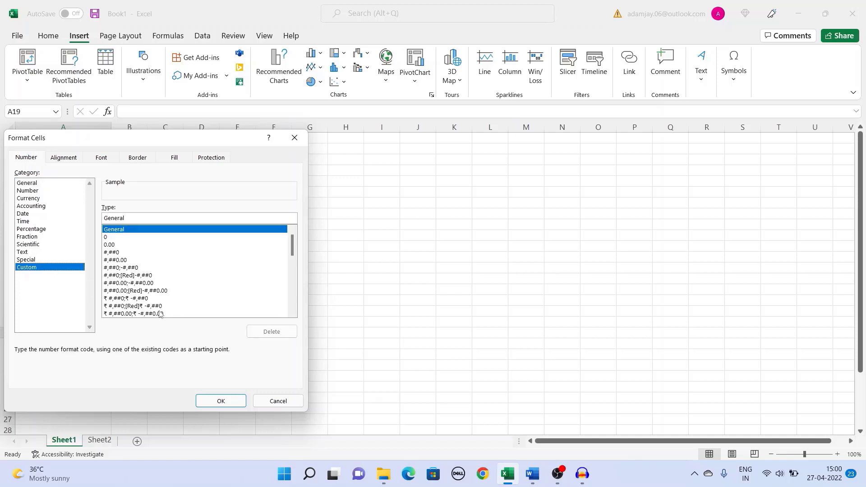
left_click(143, 217)
double_click(143, 217)
type(";")
type("@")
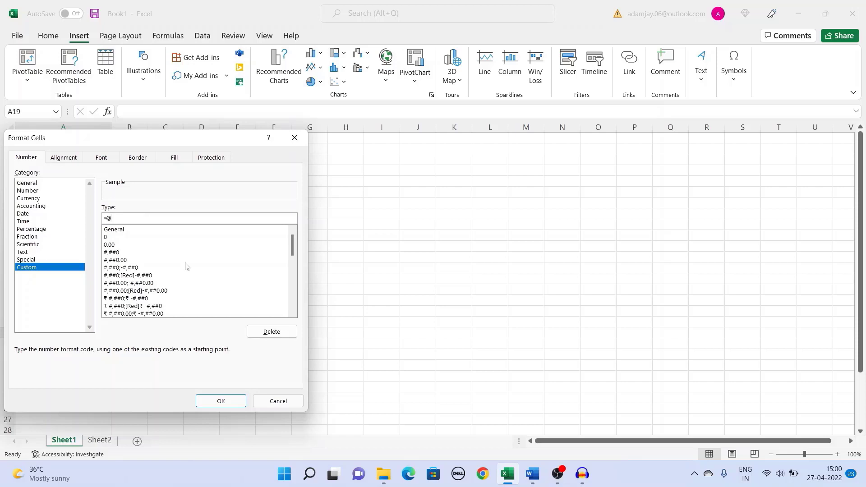
left_click(222, 401)
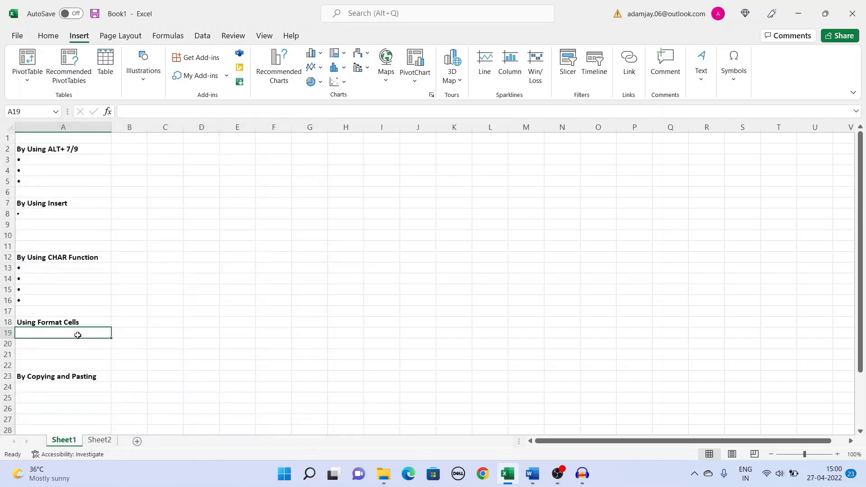
type("Summer")
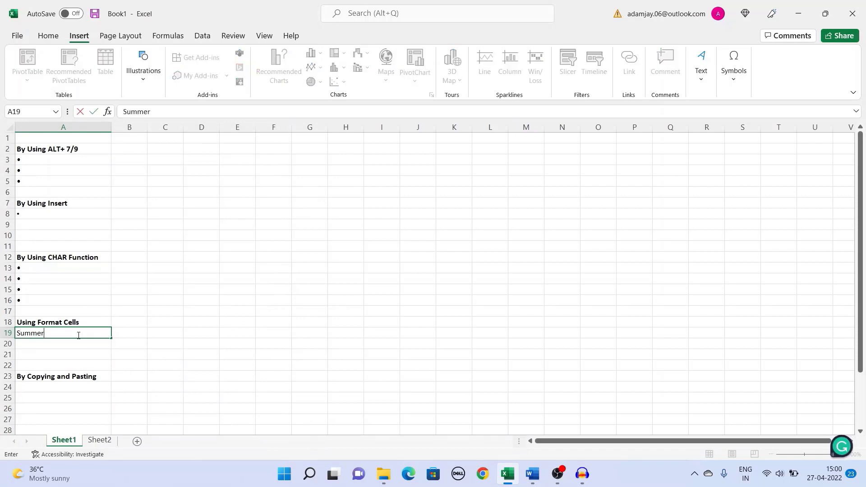
key("Return")
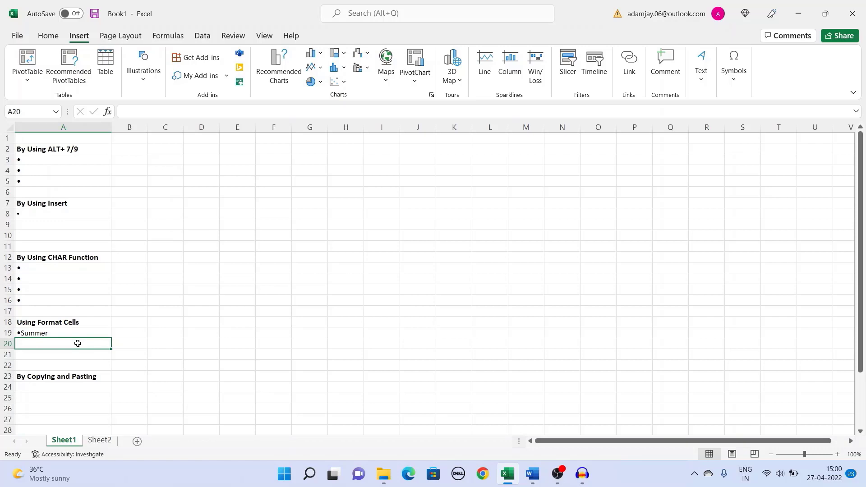
Apply the custom number format •@ to A20 and enter Summer in it
right_click(78, 344)
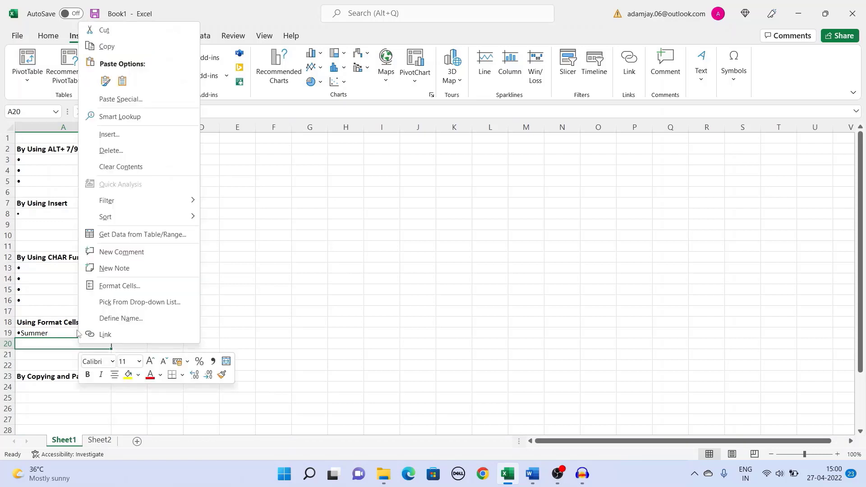
left_click(104, 285)
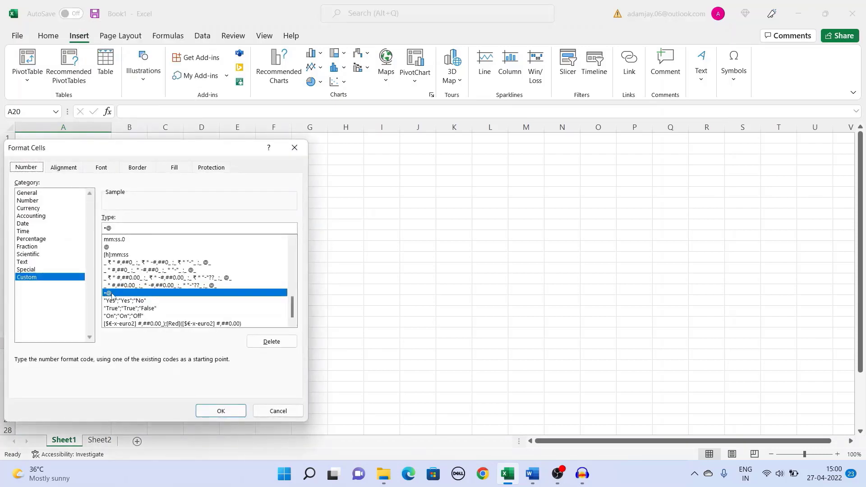
left_click(220, 412)
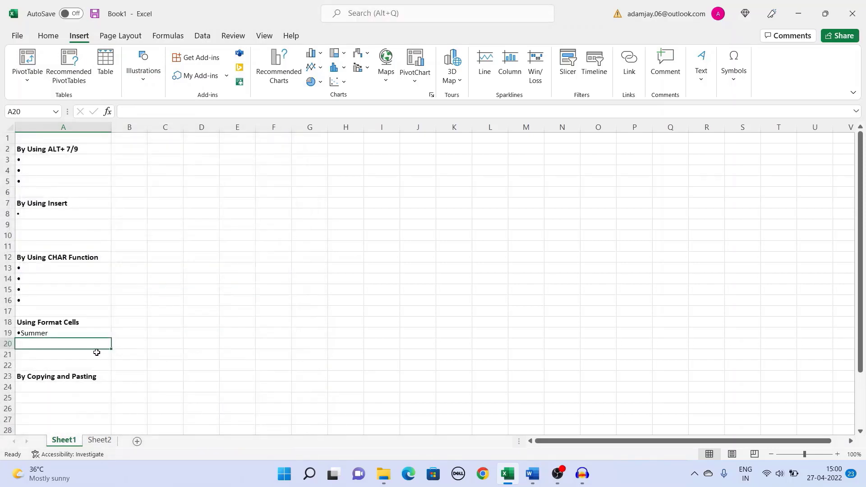
type("summer")
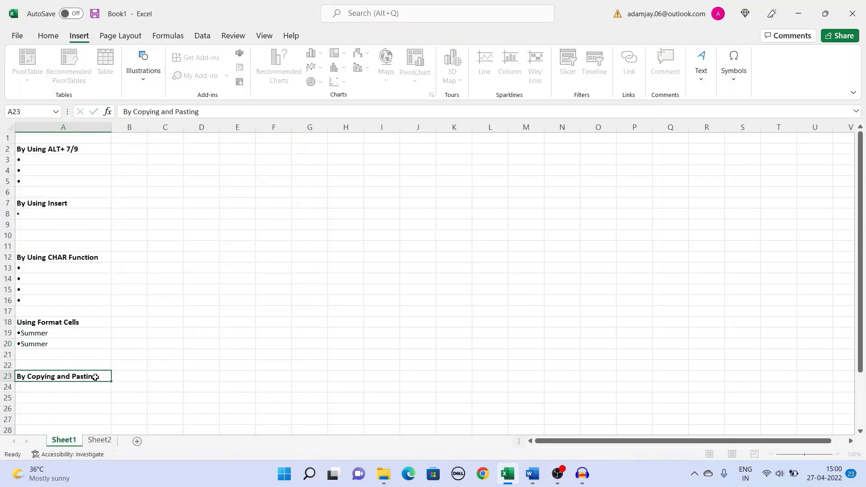
left_click(95, 376)
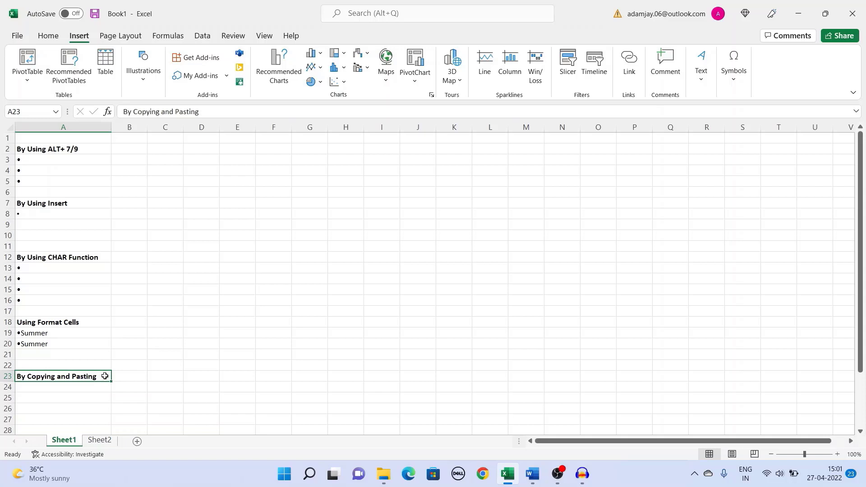
Switch to Word and copy the bulleted list of items 1 to 5 in Document1
left_click(528, 476)
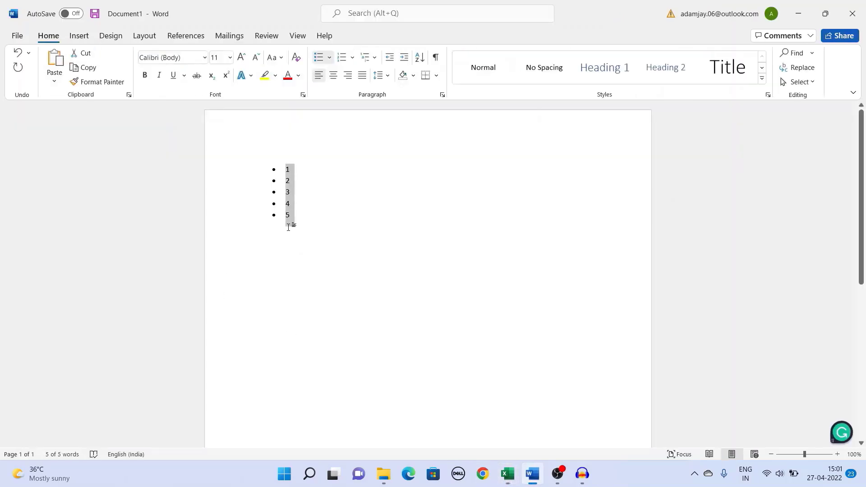
right_click(289, 192)
left_click(310, 215)
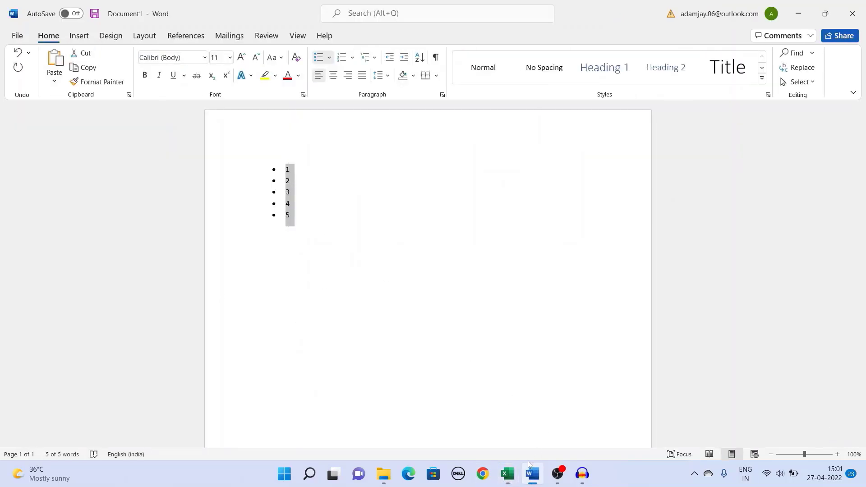
Back in Excel, paste the copied bulleted list inside cell A24, under By Copying and Pasting, and switch to Sheet2
left_click(509, 474)
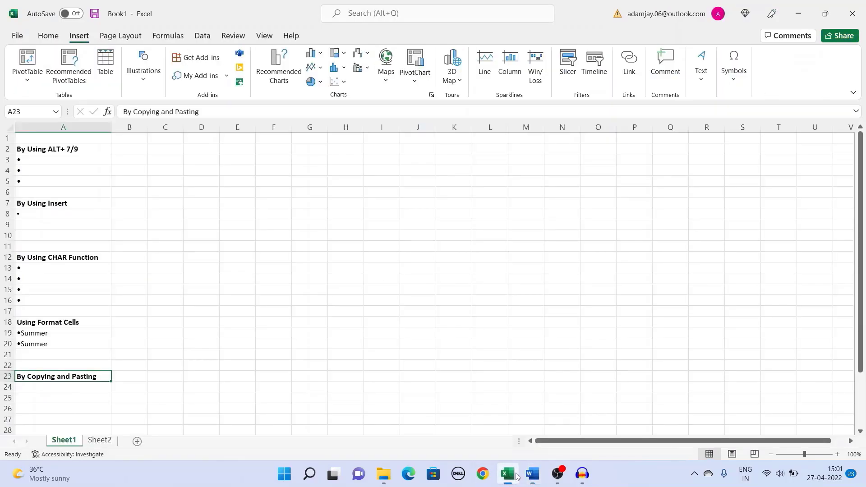
double_click(89, 389)
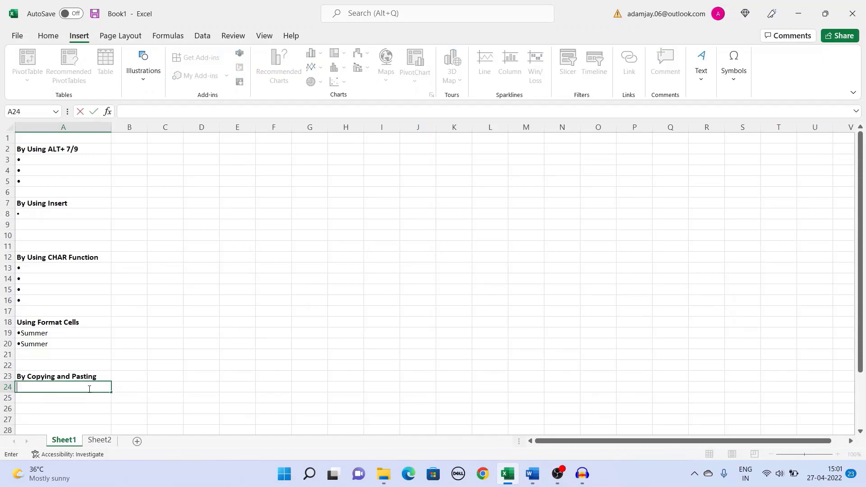
type("•\t1 •\t2 •\t3 •\t4 •\t5")
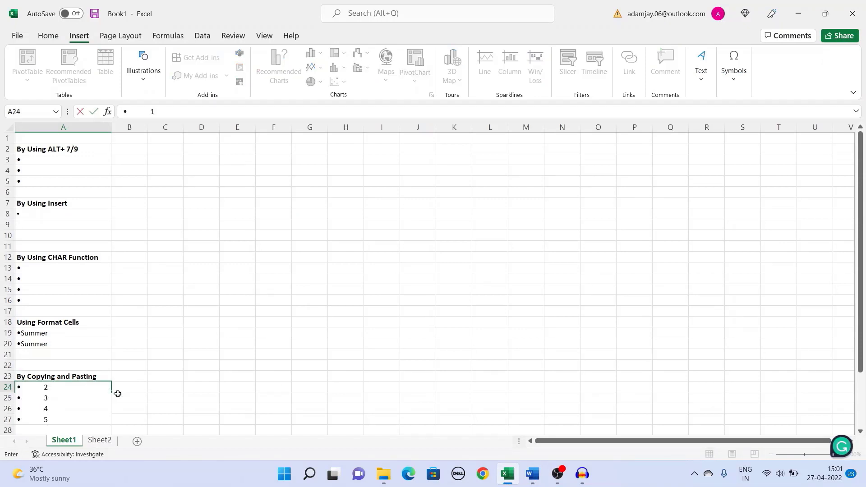
left_click_drag(118, 394, 116, 394)
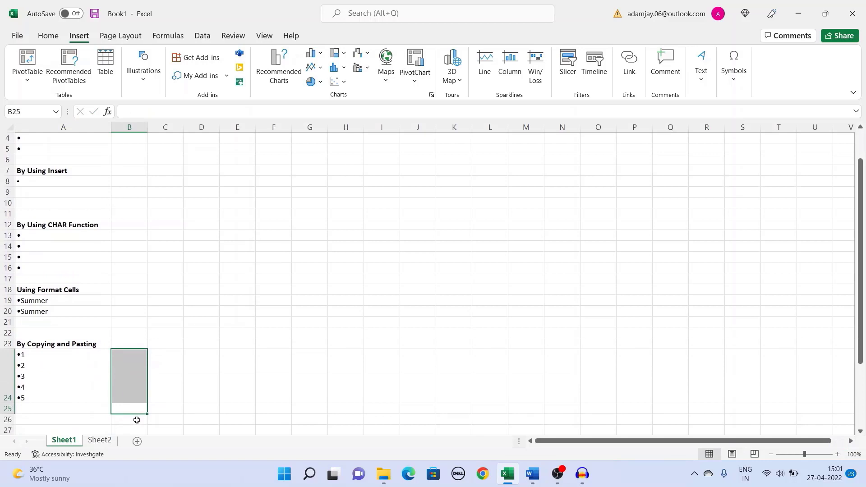
left_click(137, 420)
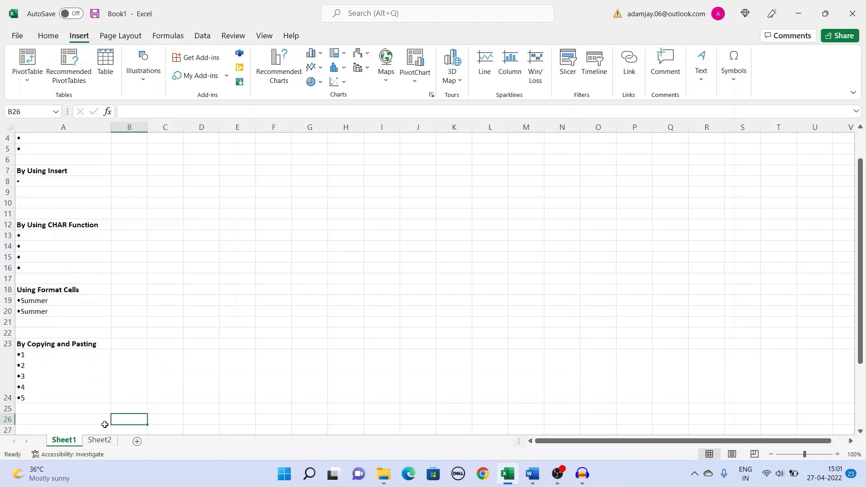
left_click(99, 440)
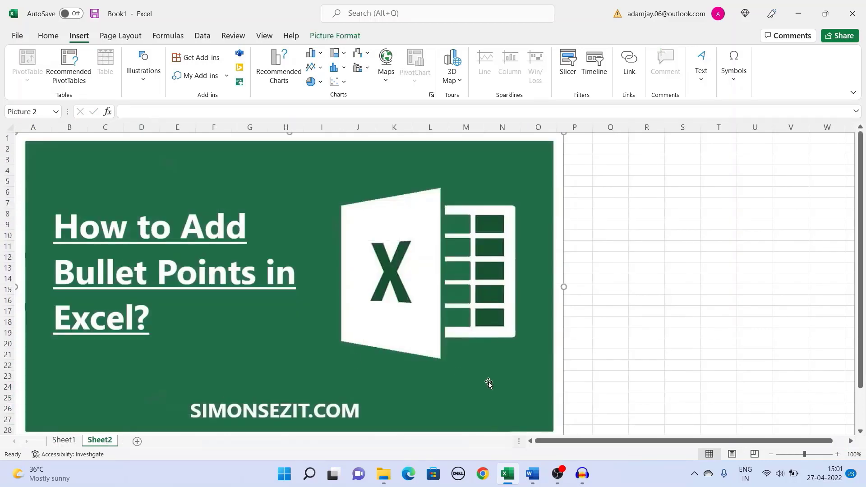